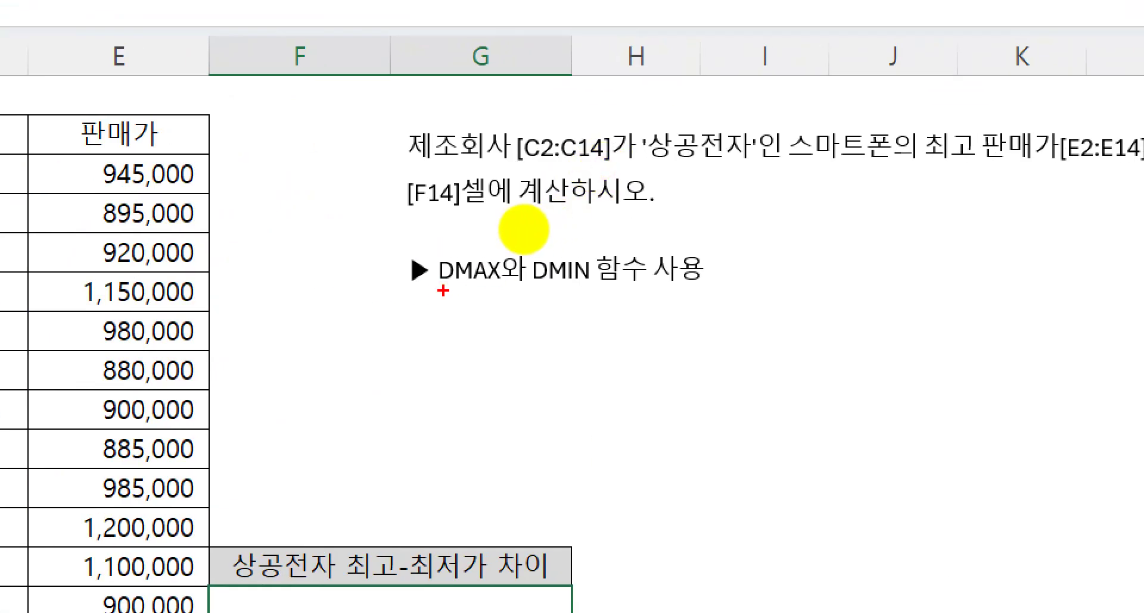
# Examine the task text for the manufacturer condition, the highest and lowest price requirement, the functions to use and the result cell.
pyautogui.moveTo(424, 291); pyautogui.dragTo(493, 290)
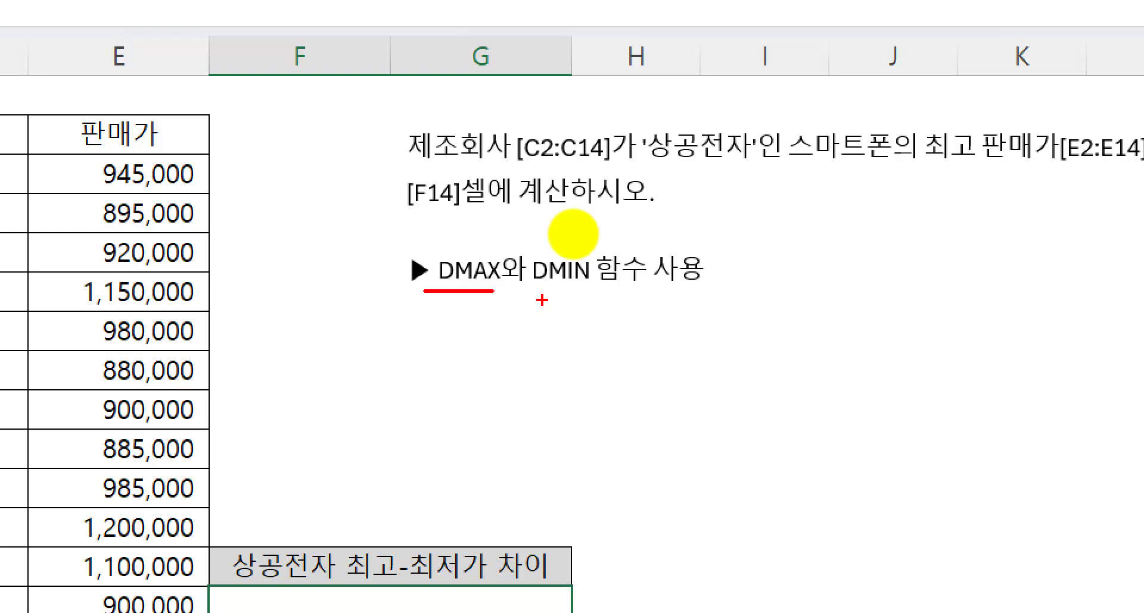
pyautogui.moveTo(529, 293); pyautogui.dragTo(602, 293)
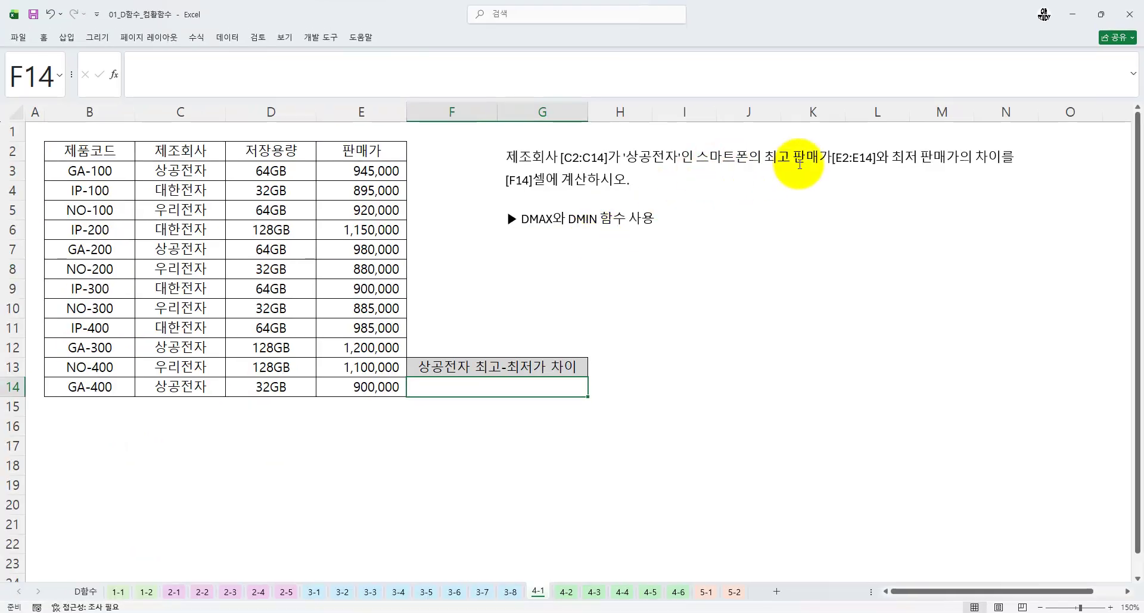
pyautogui.moveTo(887, 149)
pyautogui.mouseDown()
pyautogui.moveTo(912, 217)
pyautogui.moveTo(911, 146)
pyautogui.mouseUp()
pyautogui.moveTo(650, 148)
pyautogui.mouseDown()
pyautogui.moveTo(640, 211)
pyautogui.moveTo(665, 192)
pyautogui.mouseUp()
pyautogui.moveTo(1032, 201); pyautogui.dragTo(1108, 203)
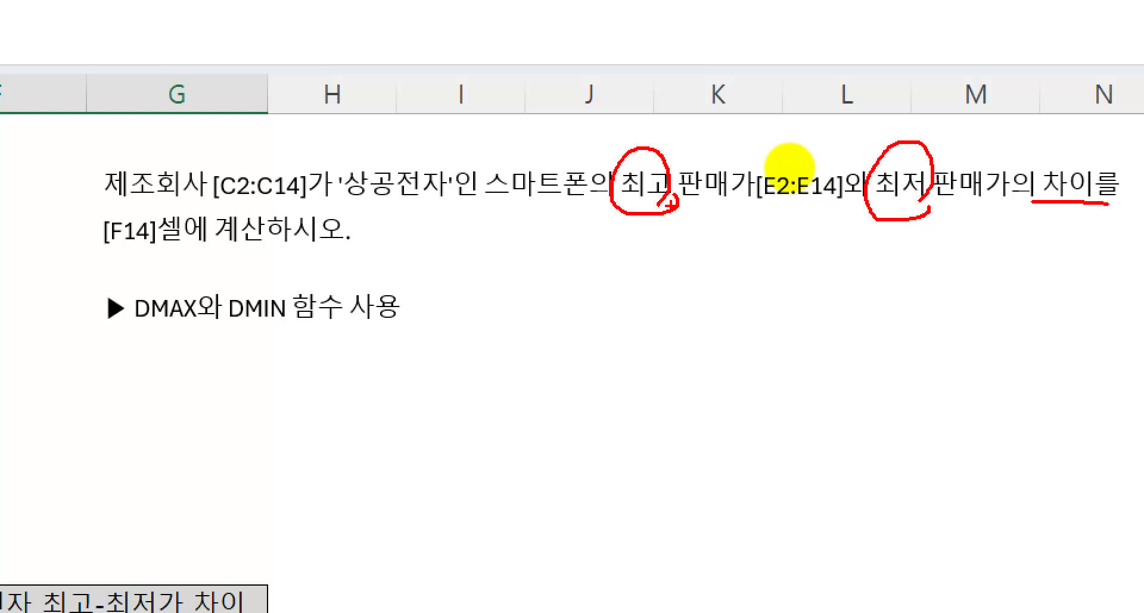
pyautogui.moveTo(198, 338)
pyautogui.mouseDown()
pyautogui.moveTo(100, 336)
pyautogui.moveTo(181, 342)
pyautogui.mouseUp()
pyautogui.moveTo(316, 337)
pyautogui.mouseDown()
pyautogui.moveTo(232, 305)
pyautogui.moveTo(327, 336)
pyautogui.mouseUp()
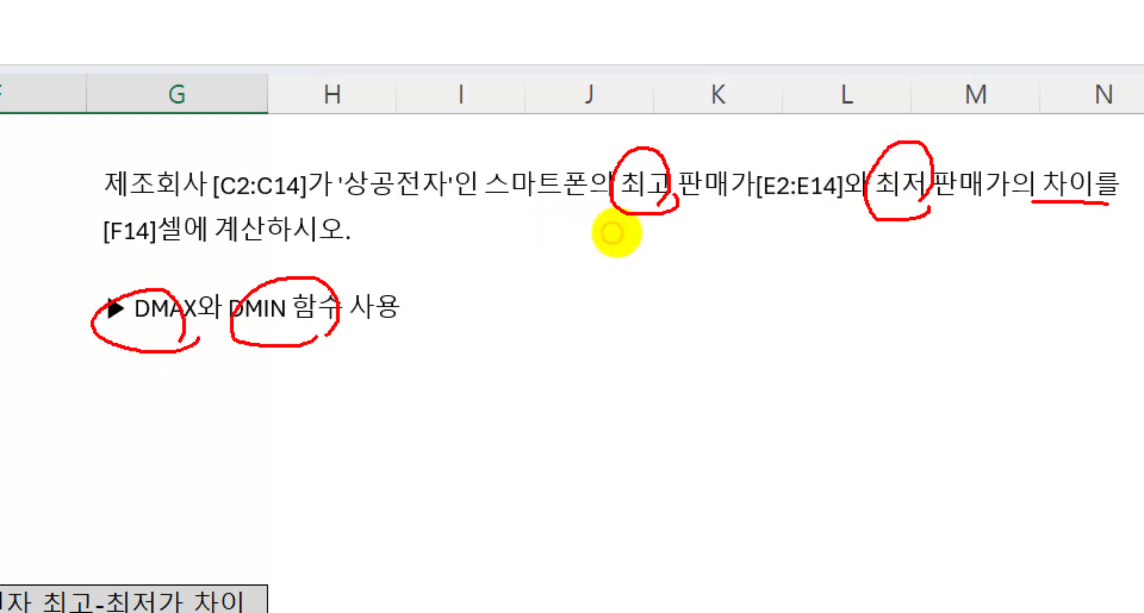
pyautogui.moveTo(202, 328); pyautogui.dragTo(231, 328)
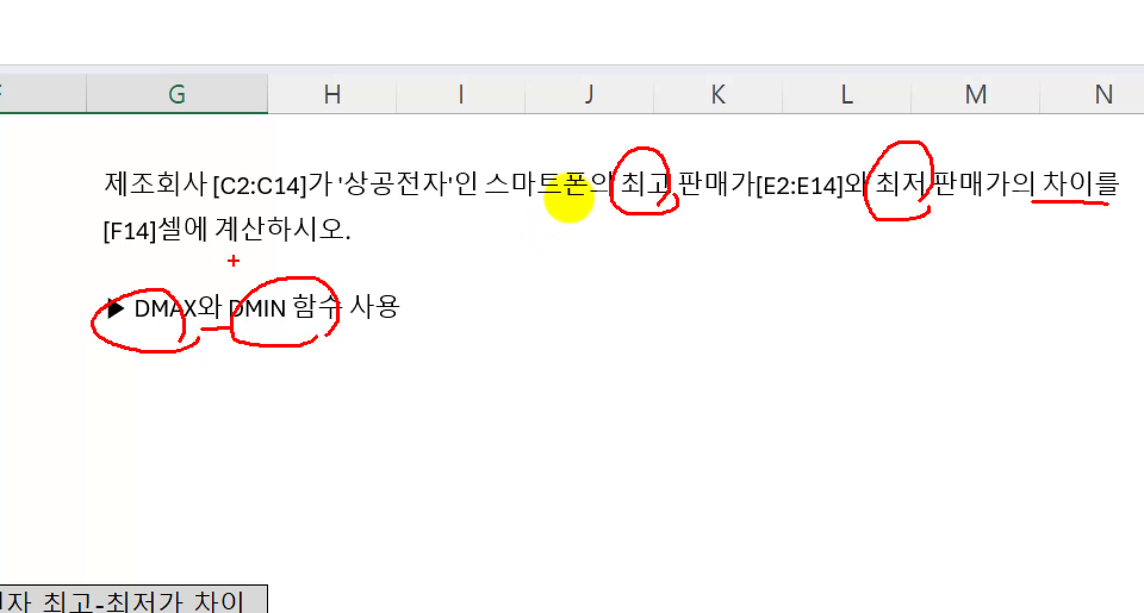
pyautogui.moveTo(106, 210); pyautogui.dragTo(232, 207)
pyautogui.moveTo(439, 207)
pyautogui.mouseDown()
pyautogui.moveTo(450, 173)
pyautogui.moveTo(441, 204)
pyautogui.mouseUp()
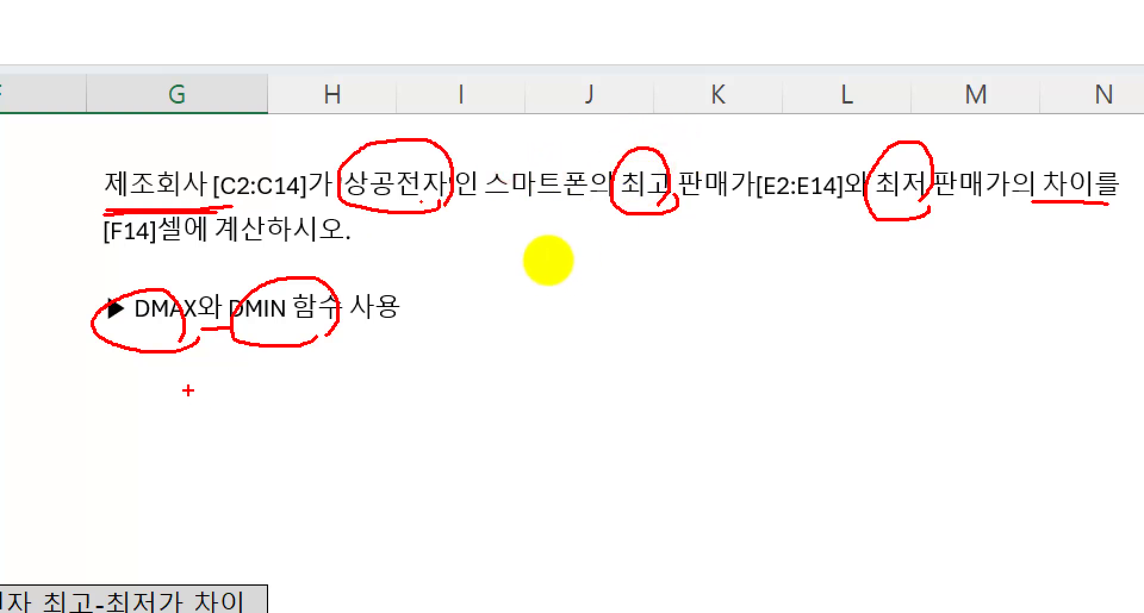
pyautogui.moveTo(178, 379); pyautogui.dragTo(283, 348)
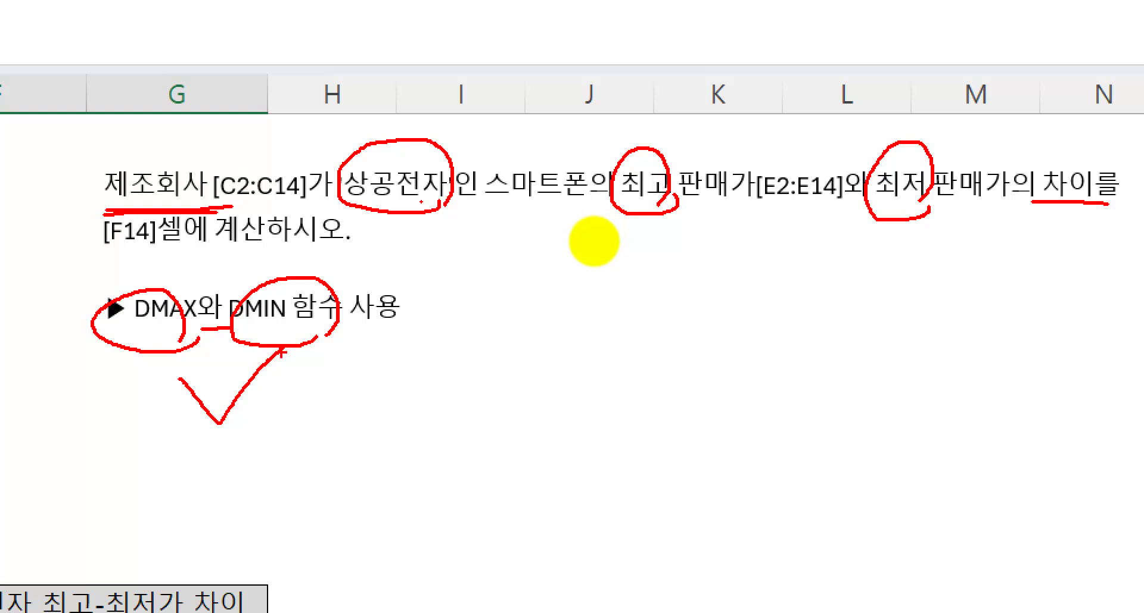
pyautogui.moveTo(659, 208); pyautogui.dragTo(783, 205)
pyautogui.moveTo(885, 208); pyautogui.dragTo(1039, 207)
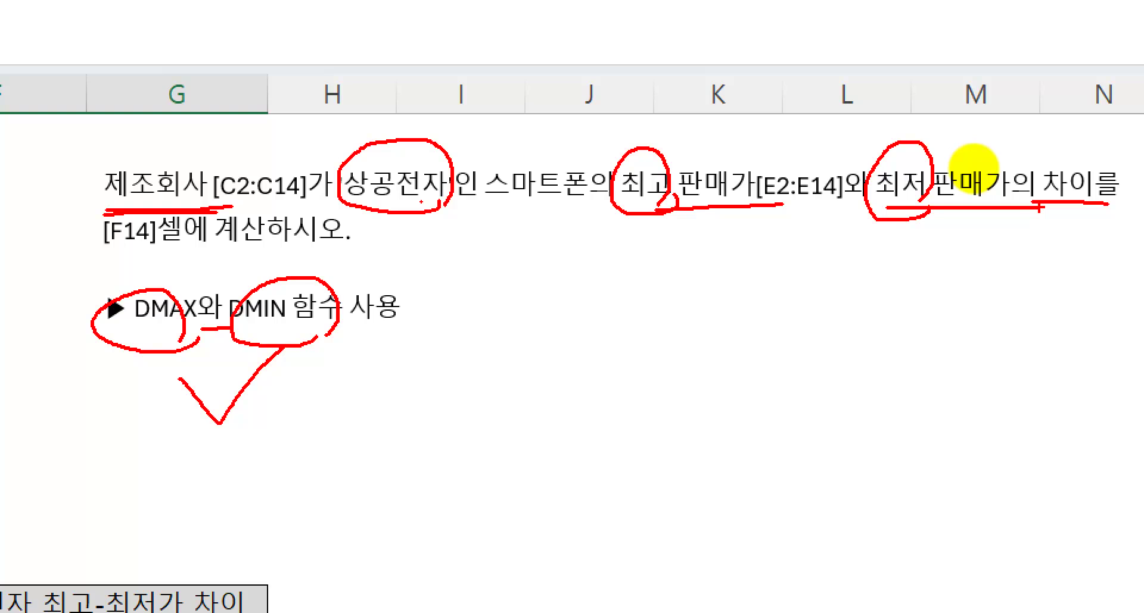
pyautogui.press('Escape')
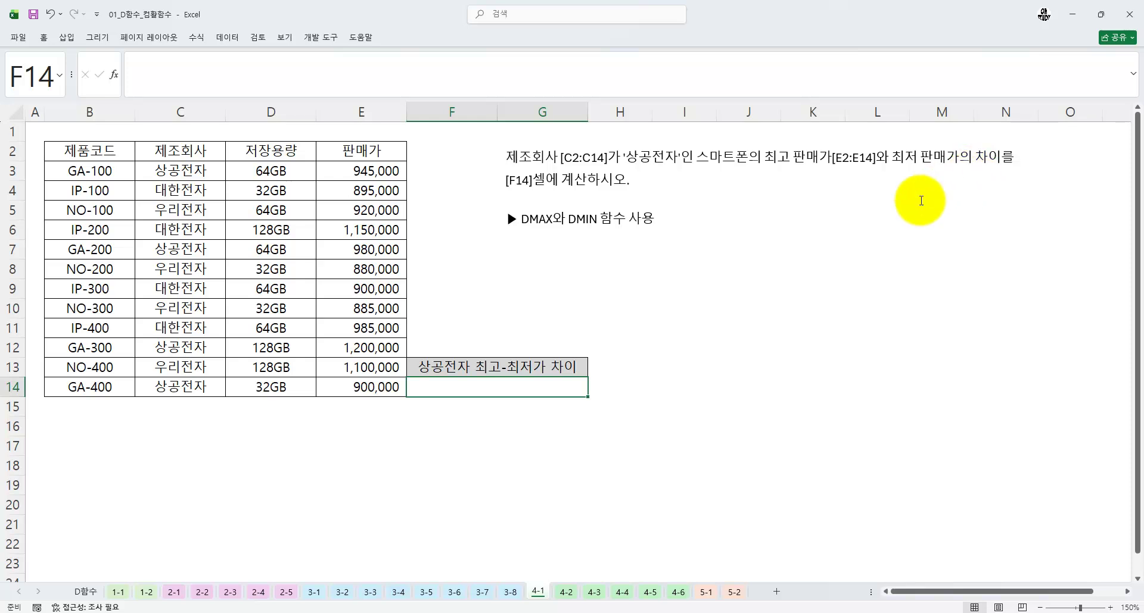
pyautogui.hotkey('ctrl', '1')
pyautogui.click(448, 384)
pyautogui.moveTo(375, 369); pyautogui.dragTo(543, 367)
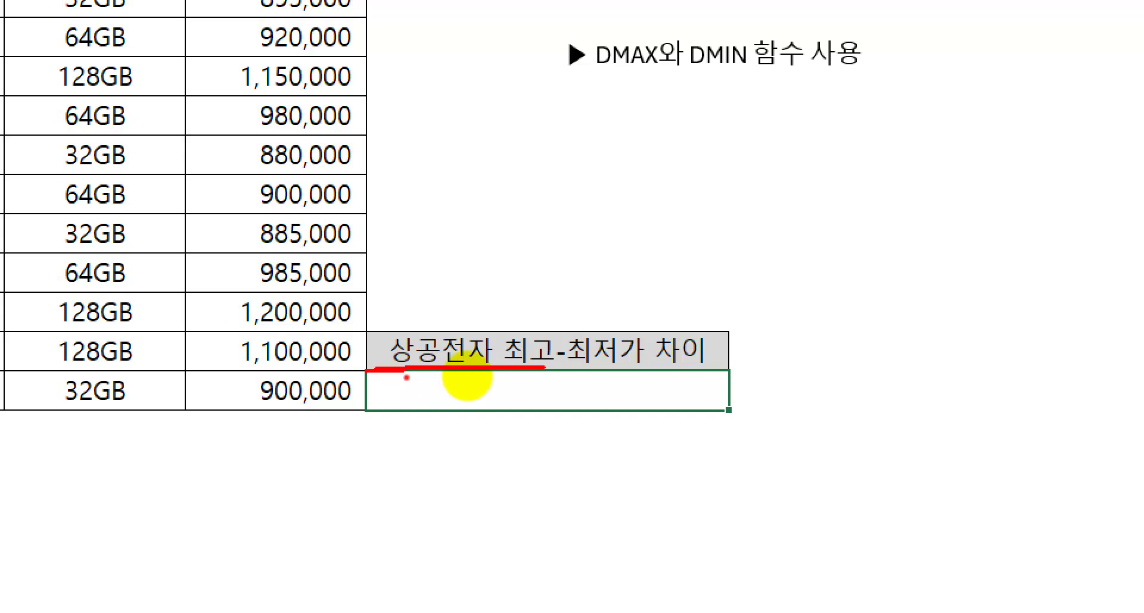
pyautogui.press('Escape')
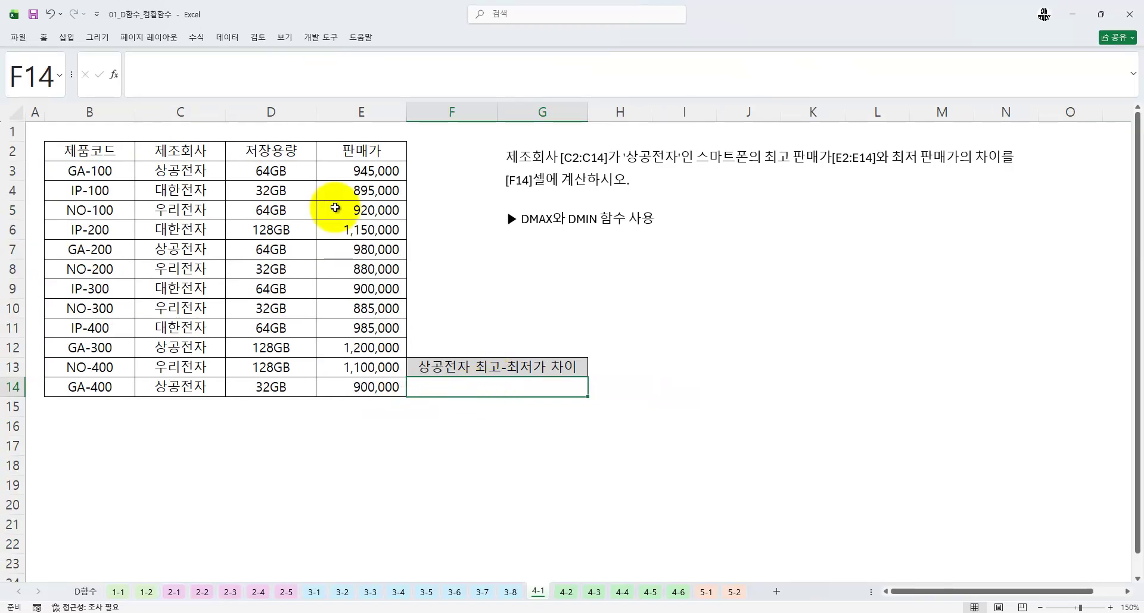
# Fill the 판매가 header cell E2 and the 제조회사 criteria cells C2:C3 with yellow.
pyautogui.click(354, 150)
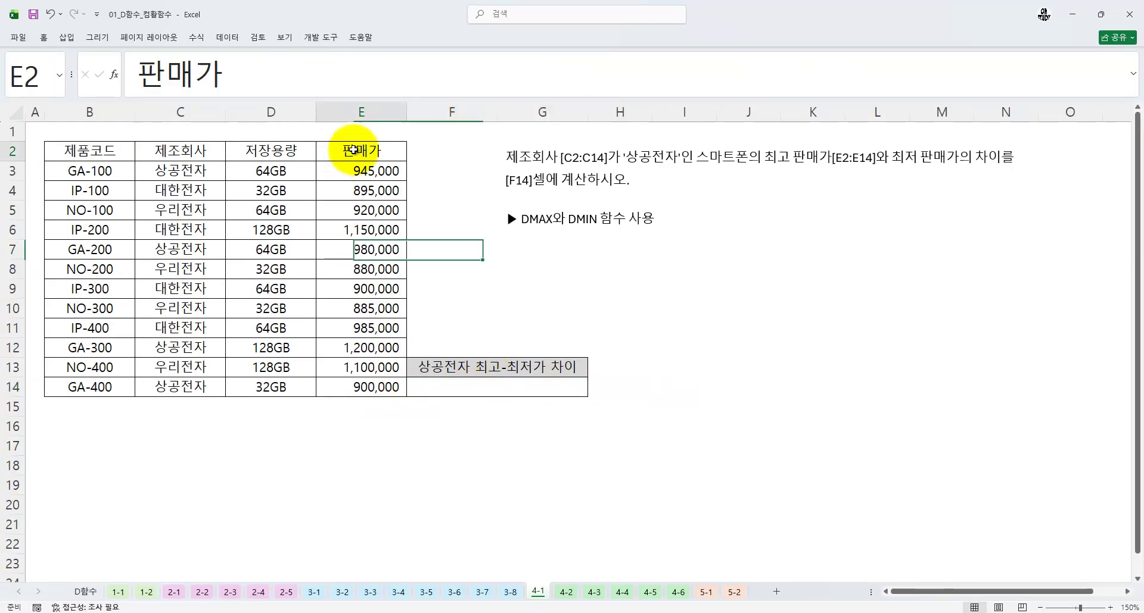
pyautogui.click(43, 37)
pyautogui.click(195, 80)
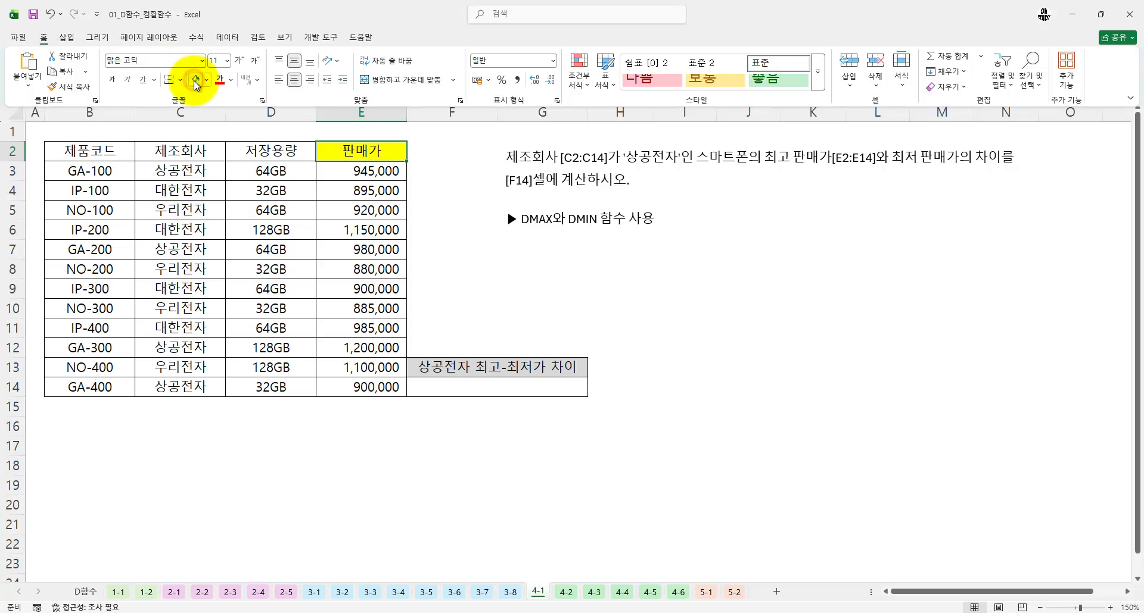
pyautogui.hotkey('ctrl', '1')
pyautogui.moveTo(308, 293); pyautogui.dragTo(659, 289)
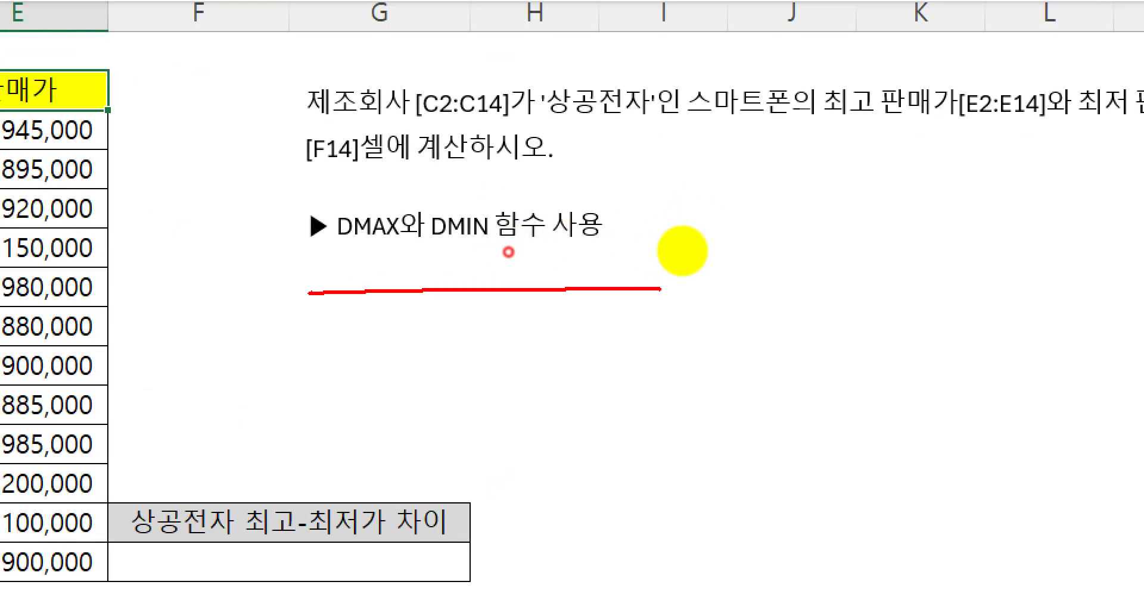
pyautogui.press('Escape')
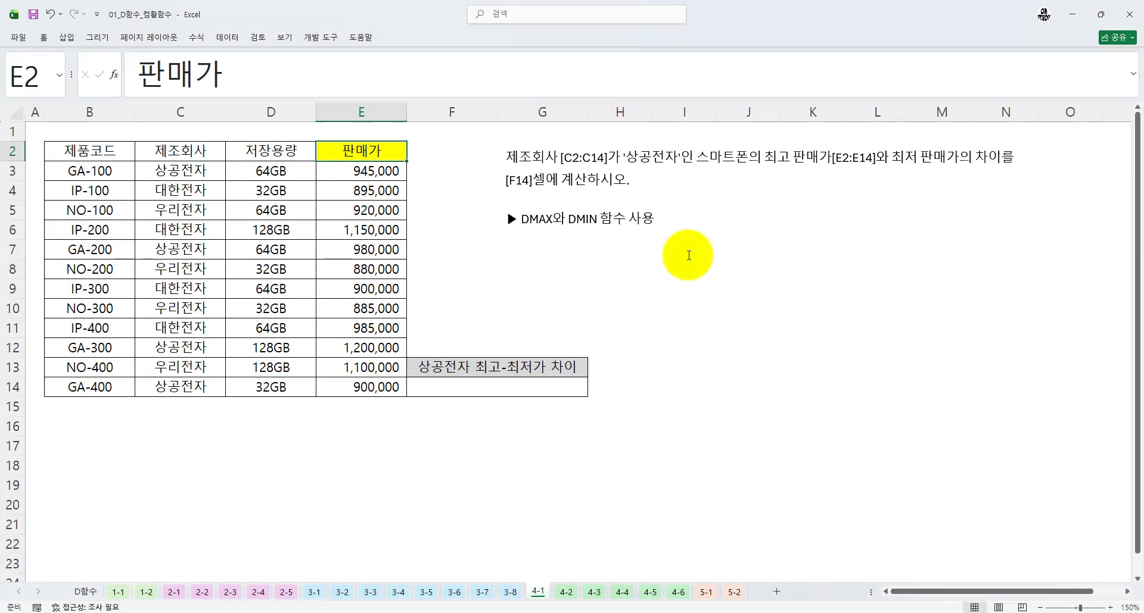
pyautogui.moveTo(186, 150); pyautogui.dragTo(187, 171)
pyautogui.click(43, 38)
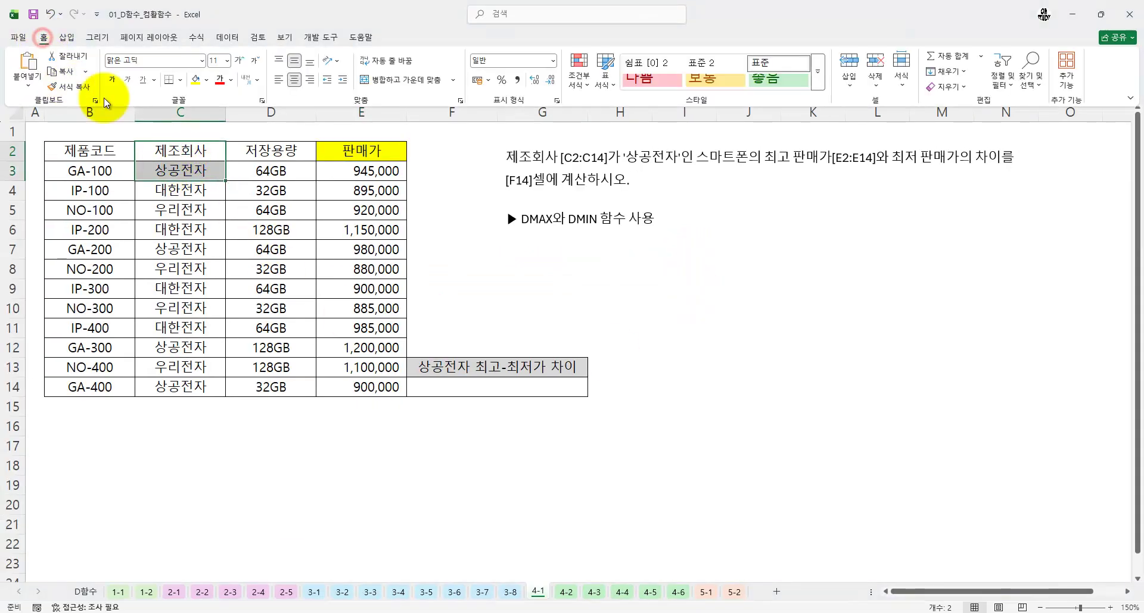
pyautogui.click(194, 80)
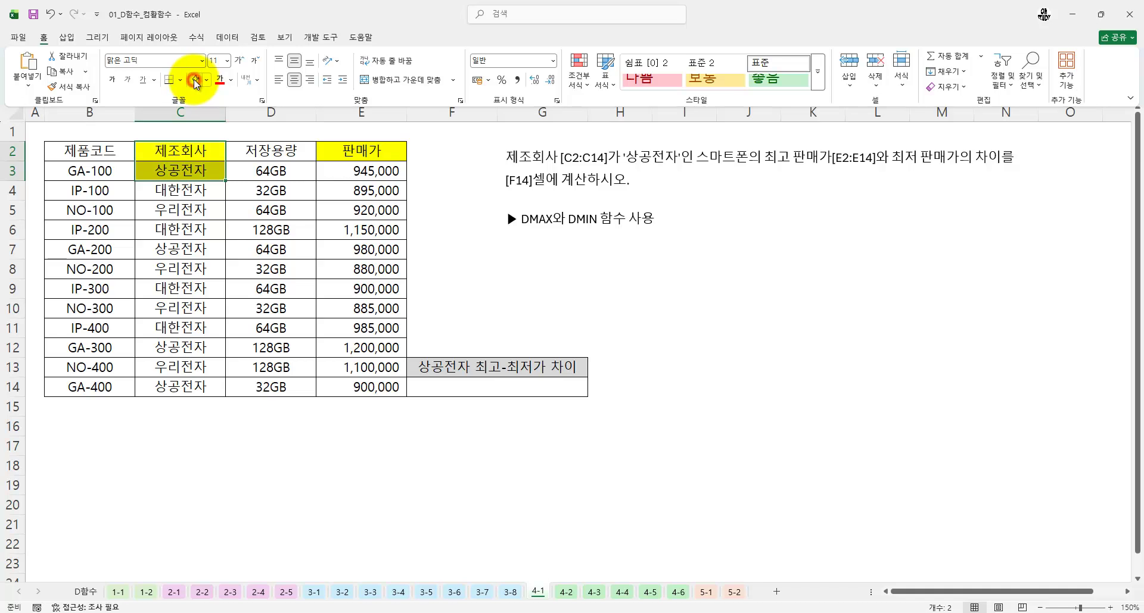
# Enter a DMAX formula in F14 with B2:E14 as the database, E2 as the field and C2:C3 as the criteria.
pyautogui.click(495, 383)
pyautogui.write('=')
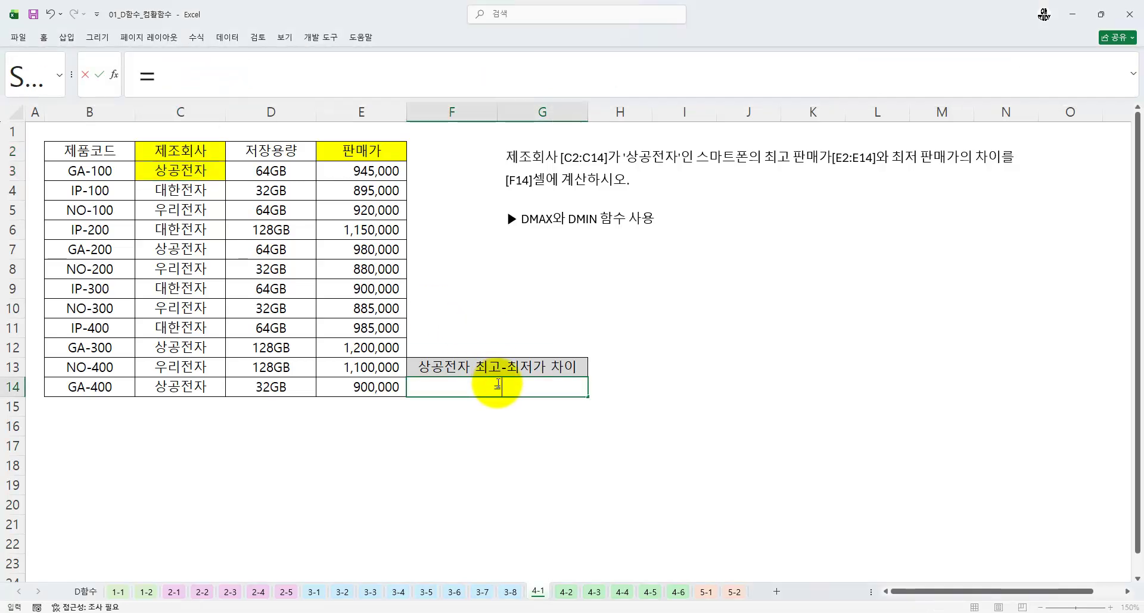
pyautogui.write('DMAX(')
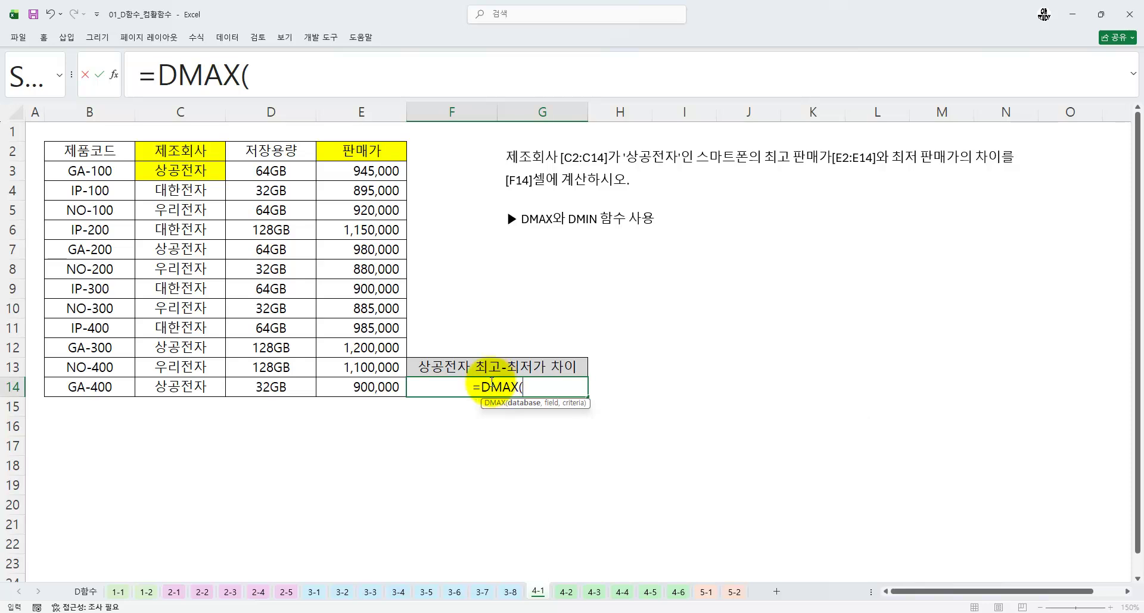
pyautogui.hotkey('ctrl', 'a')
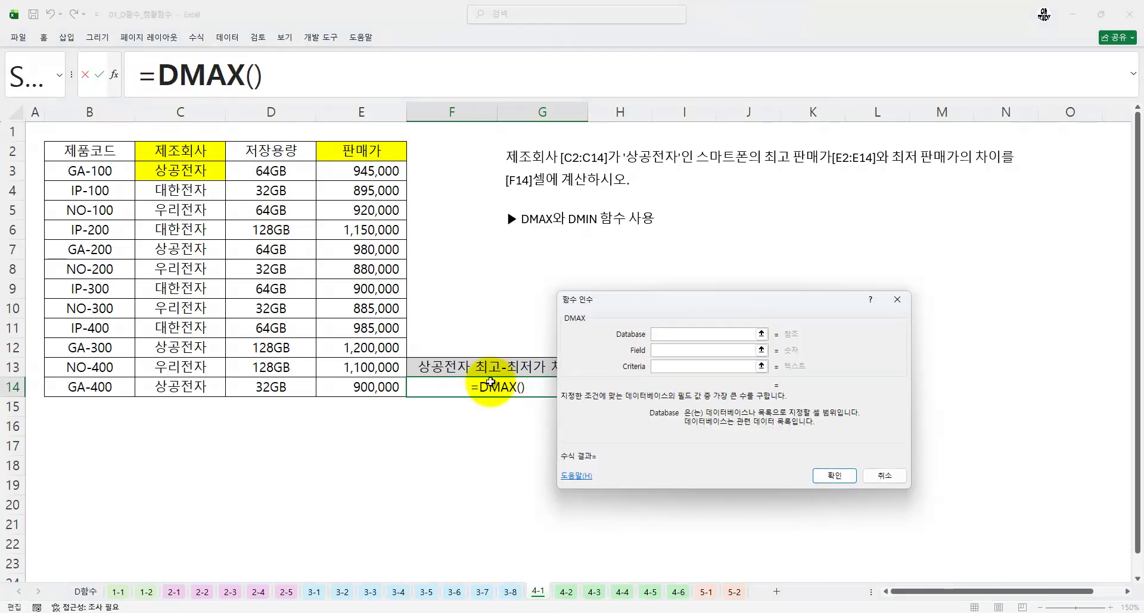
pyautogui.moveTo(61, 155); pyautogui.dragTo(351, 386)
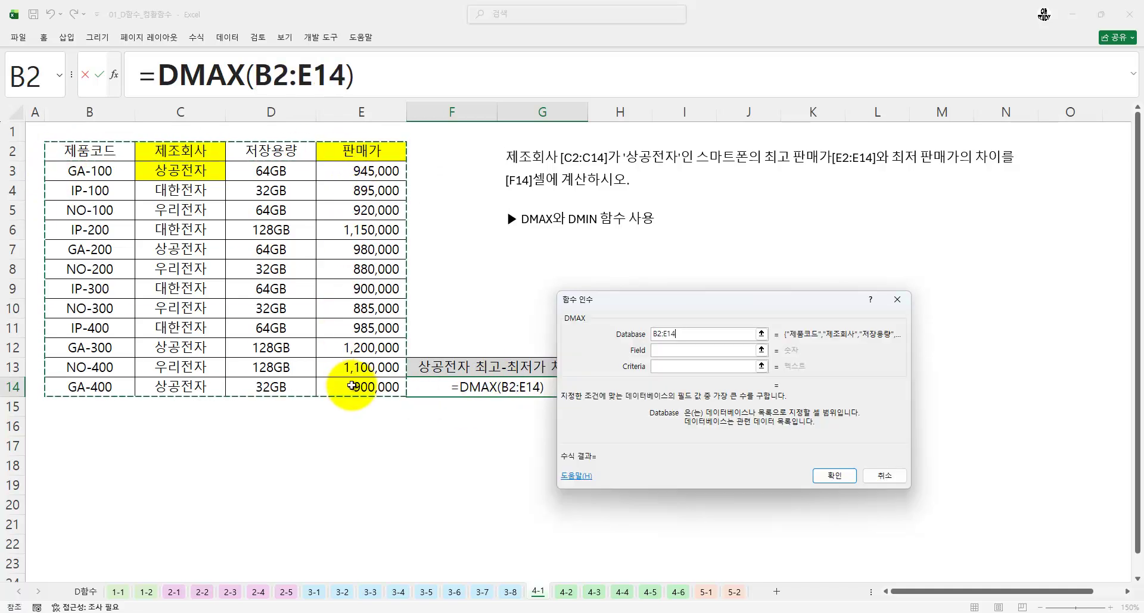
pyautogui.press('Tab')
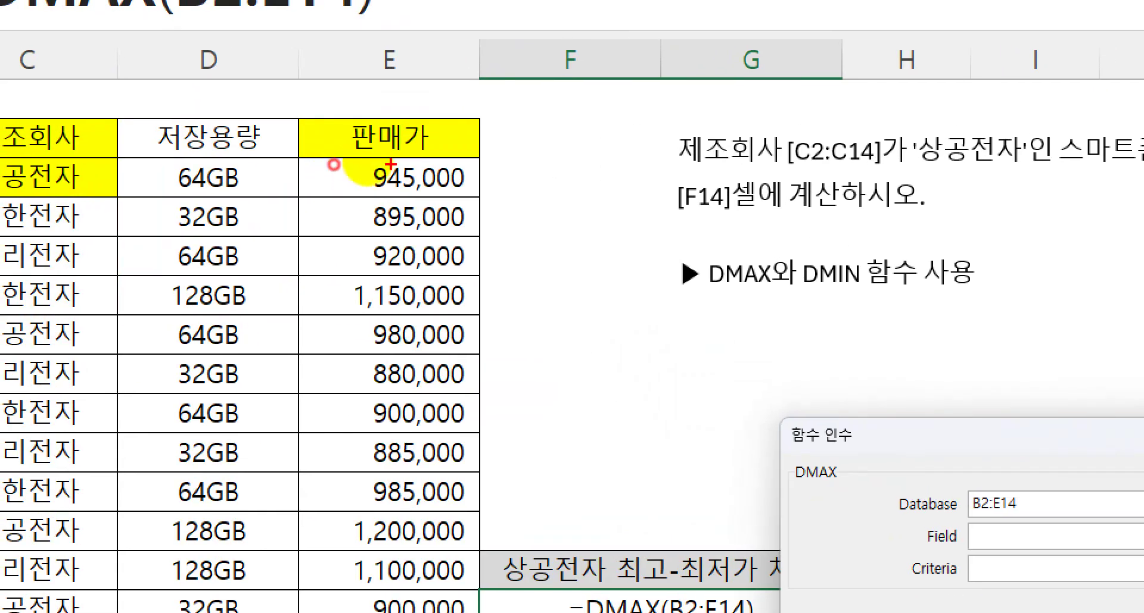
pyautogui.moveTo(390, 163)
pyautogui.mouseDown()
pyautogui.moveTo(456, 154)
pyautogui.moveTo(395, 176)
pyautogui.mouseUp()
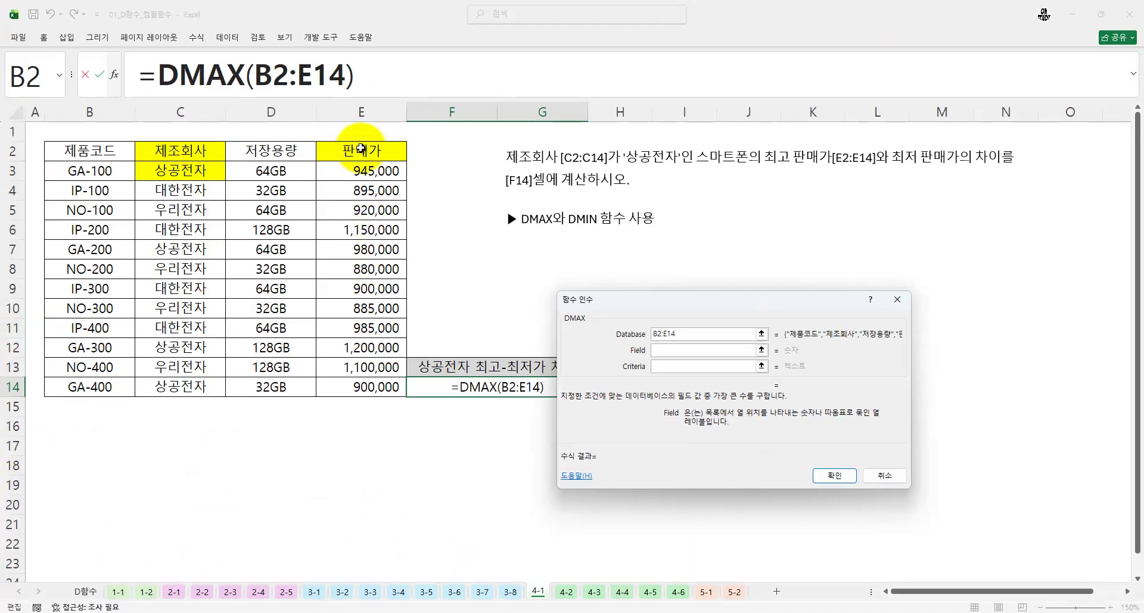
pyautogui.click(389, 137)
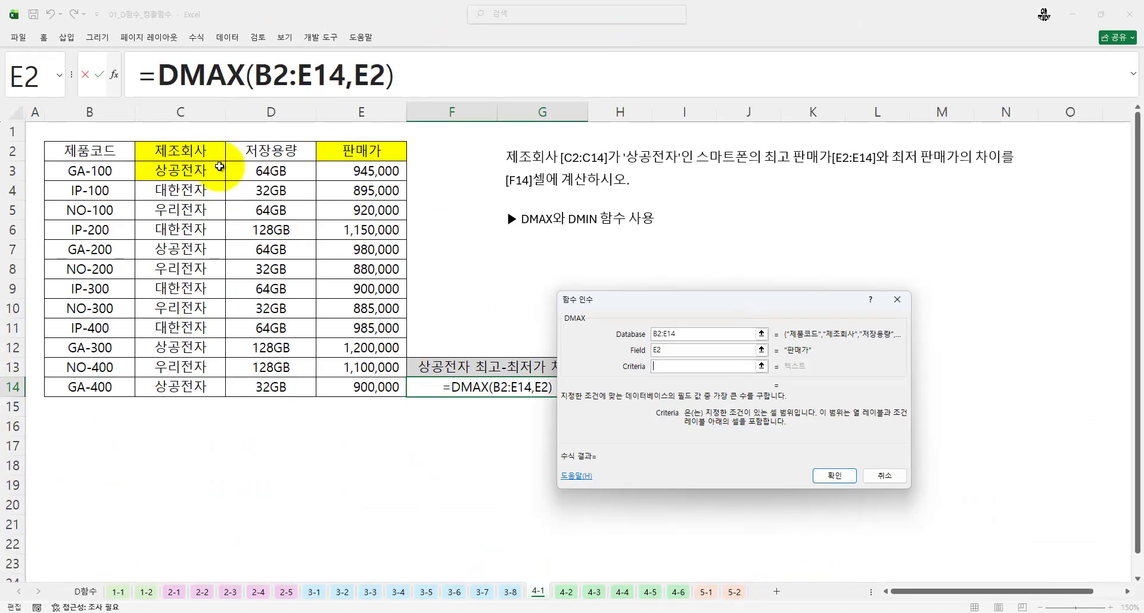
pyautogui.moveTo(196, 150); pyautogui.dragTo(196, 173)
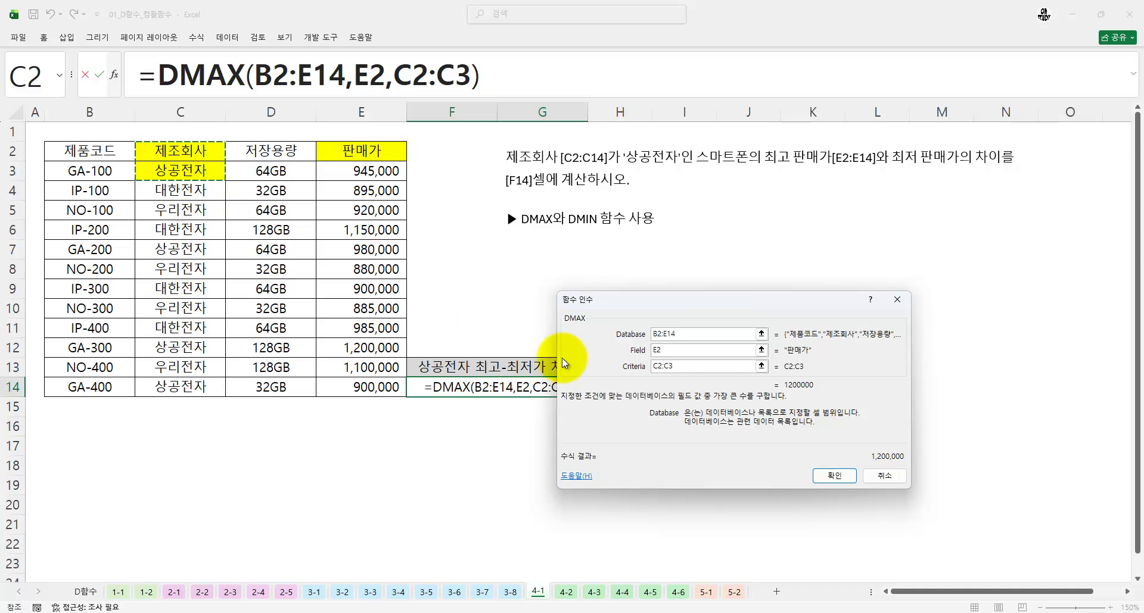
pyautogui.click(826, 477)
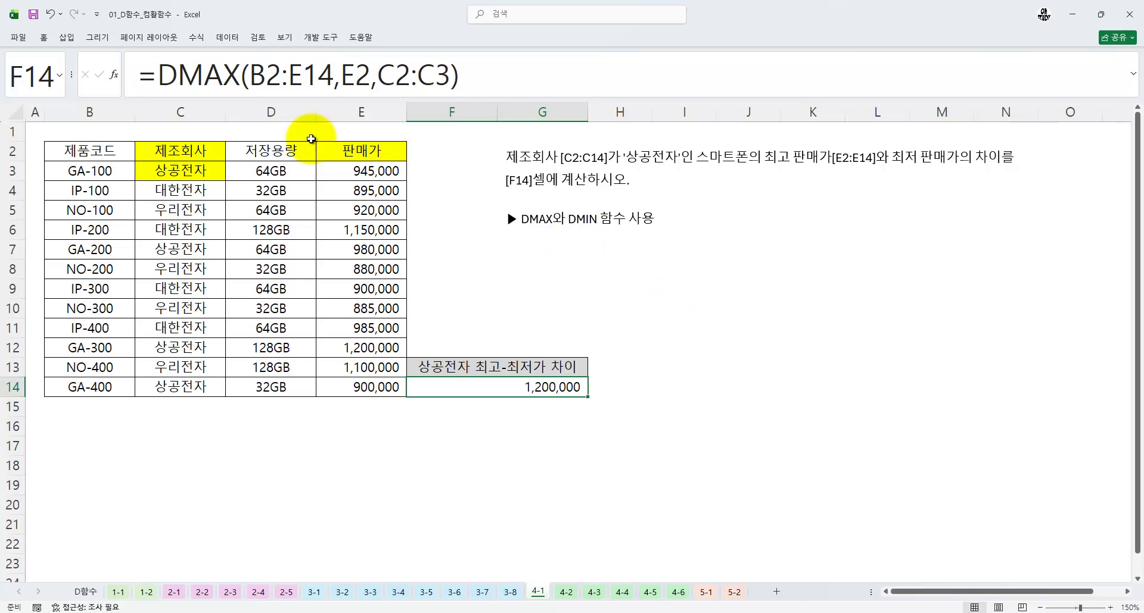
# Review the criteria cells C2:C3, the 판매가 header and the DMAX formula in F14.
pyautogui.hotkey('ctrl', '1')
pyautogui.click(178, 153)
pyautogui.moveTo(220, 179); pyautogui.dragTo(212, 159)
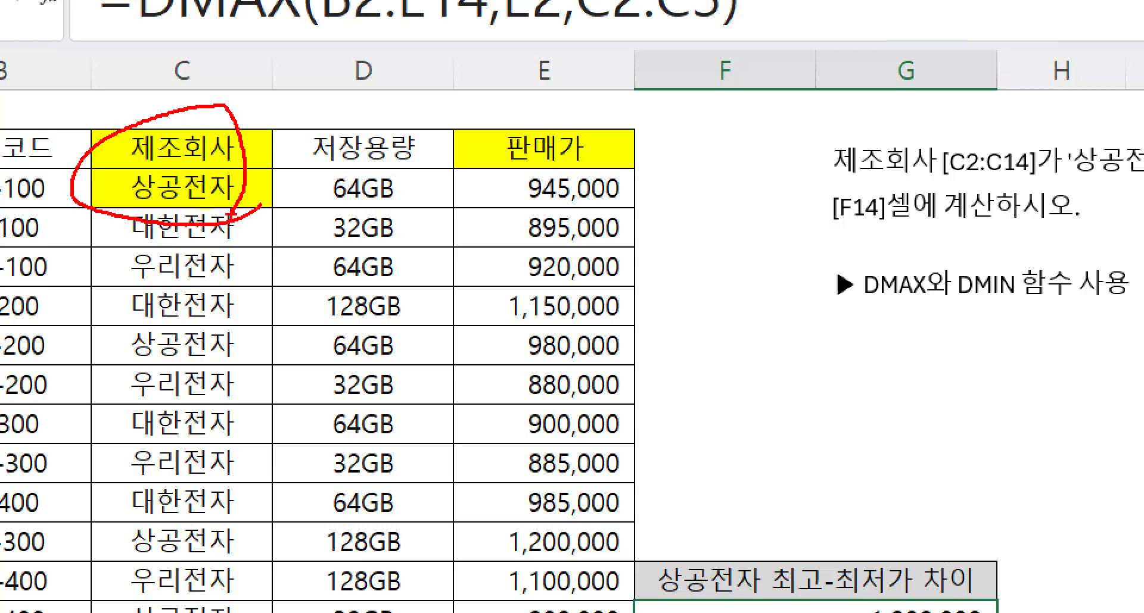
pyautogui.moveTo(612, 158)
pyautogui.mouseDown()
pyautogui.moveTo(585, 103)
pyautogui.moveTo(584, 170)
pyautogui.mouseUp()
pyautogui.press('Escape')
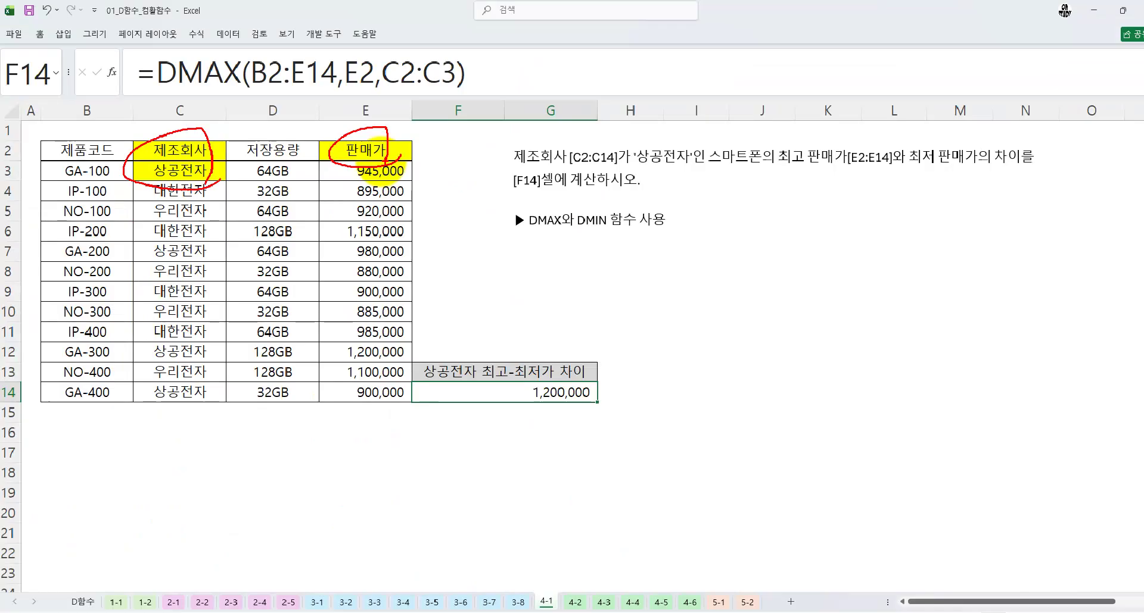
pyautogui.hotkey('ctrl', '1')
pyautogui.click(286, 31)
pyautogui.moveTo(162, 92); pyautogui.dragTo(478, 95)
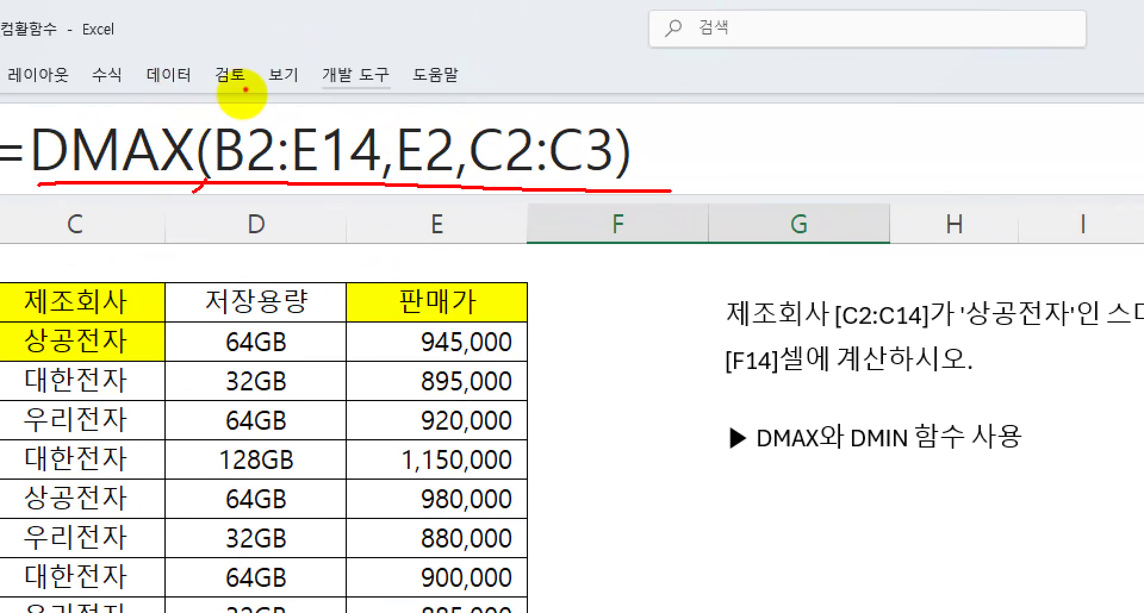
pyautogui.moveTo(230, 89); pyautogui.dragTo(244, 89)
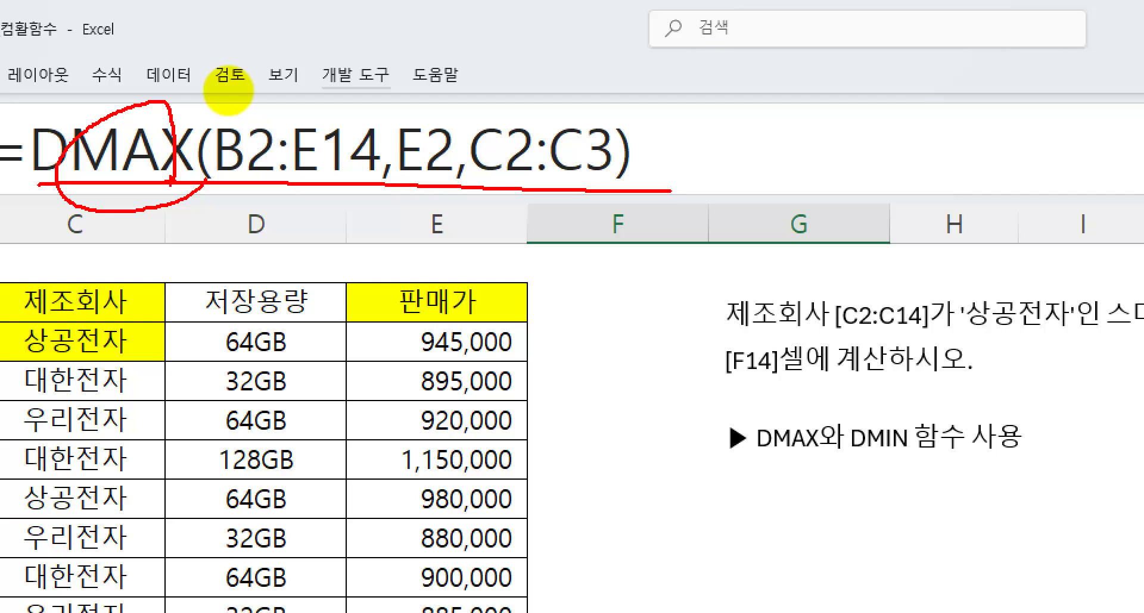
pyautogui.press('Escape')
# Copy the DMAX expression in F14's formula and append it after a minus sign to subtract a second copy.
pyautogui.moveTo(158, 75); pyautogui.dragTo(494, 70)
pyautogui.hotkey('ctrl', 'c')
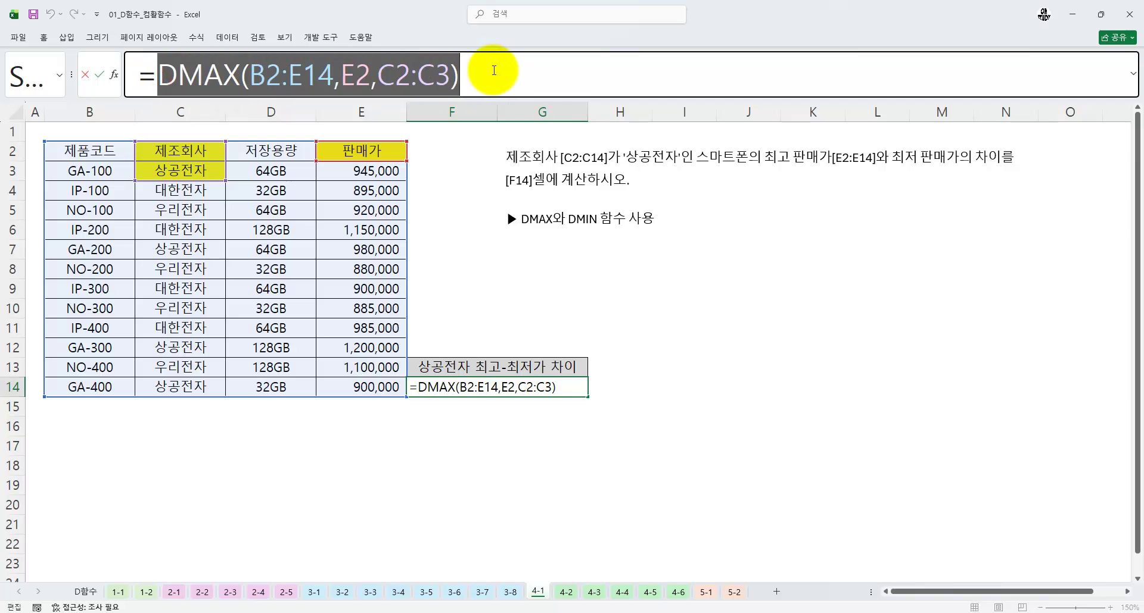
pyautogui.click(493, 80)
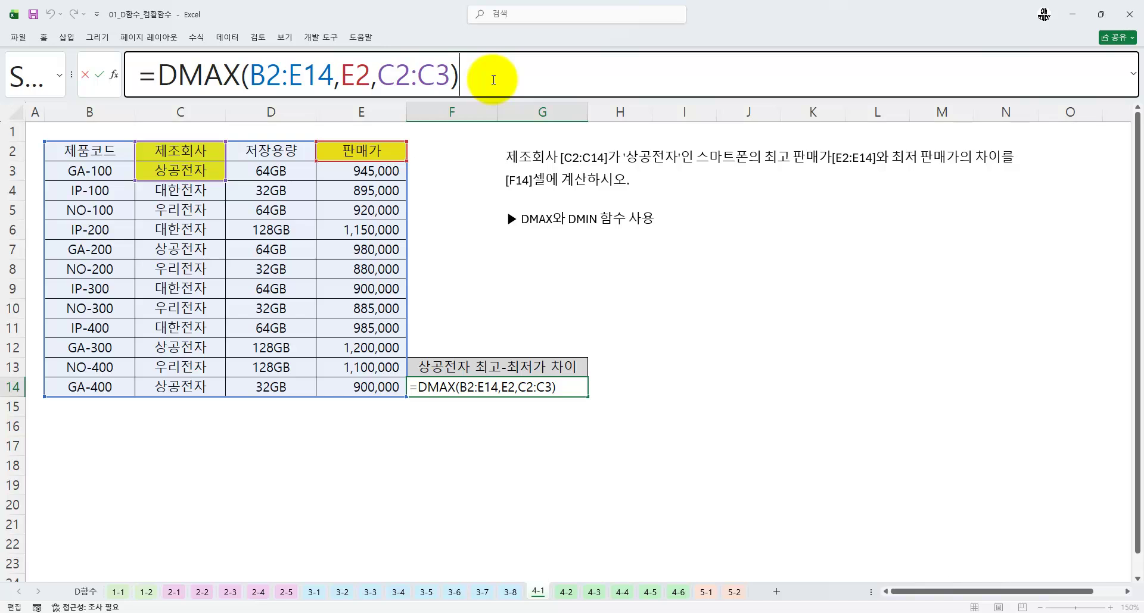
pyautogui.write('-')
pyautogui.hotkey('ctrl', 'v')
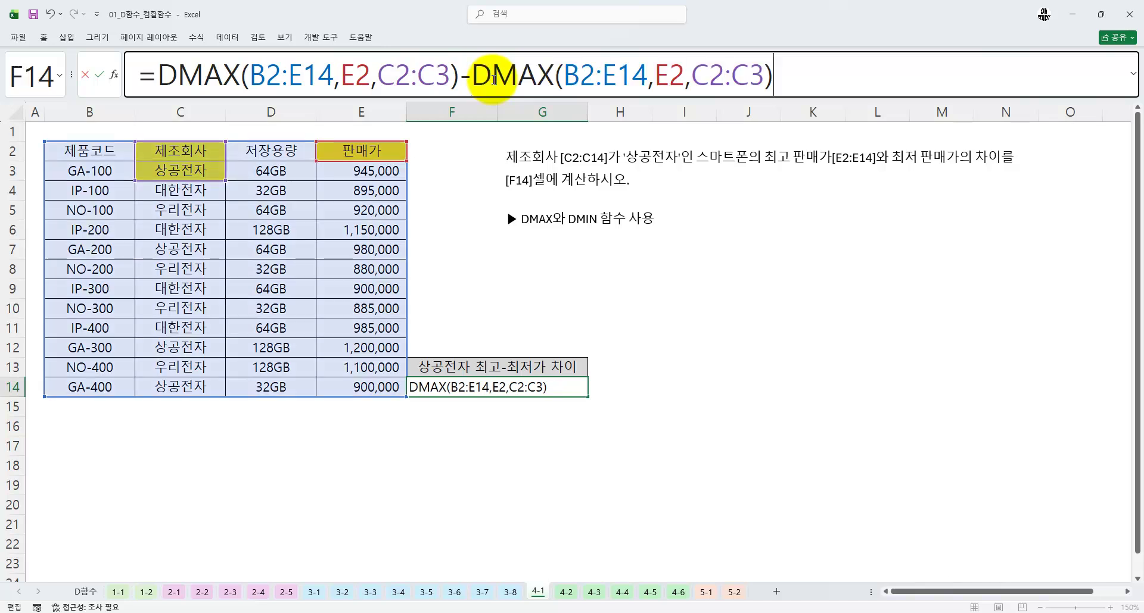
# Change the second DMAX in F14's formula to DMIN and commit the formula.
pyautogui.moveTo(204, 77); pyautogui.dragTo(239, 76)
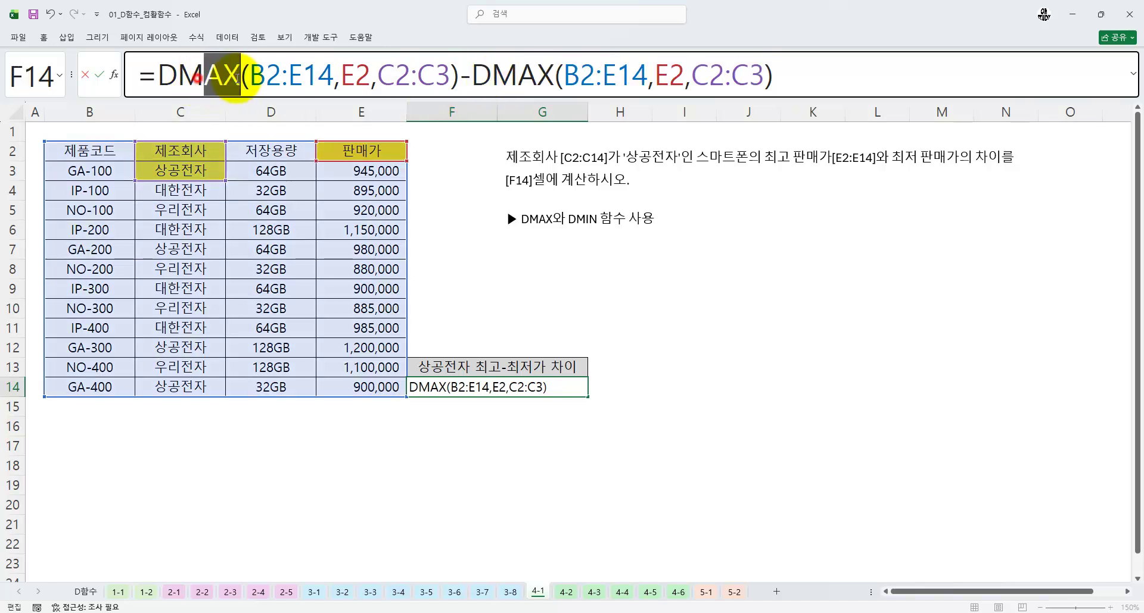
pyautogui.moveTo(518, 76); pyautogui.dragTo(554, 76)
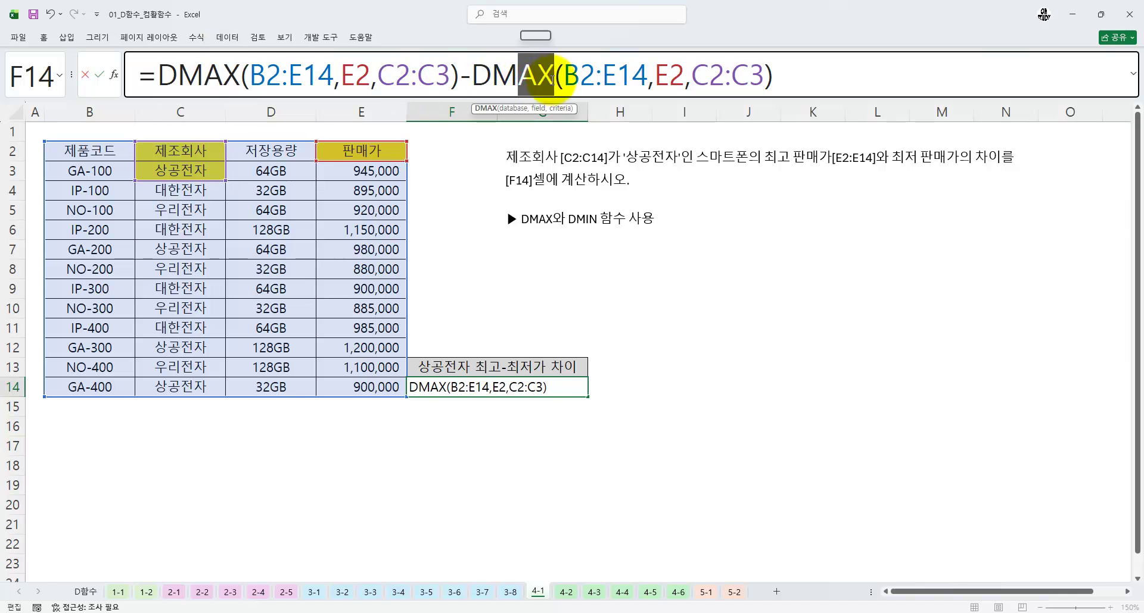
pyautogui.write('IN')
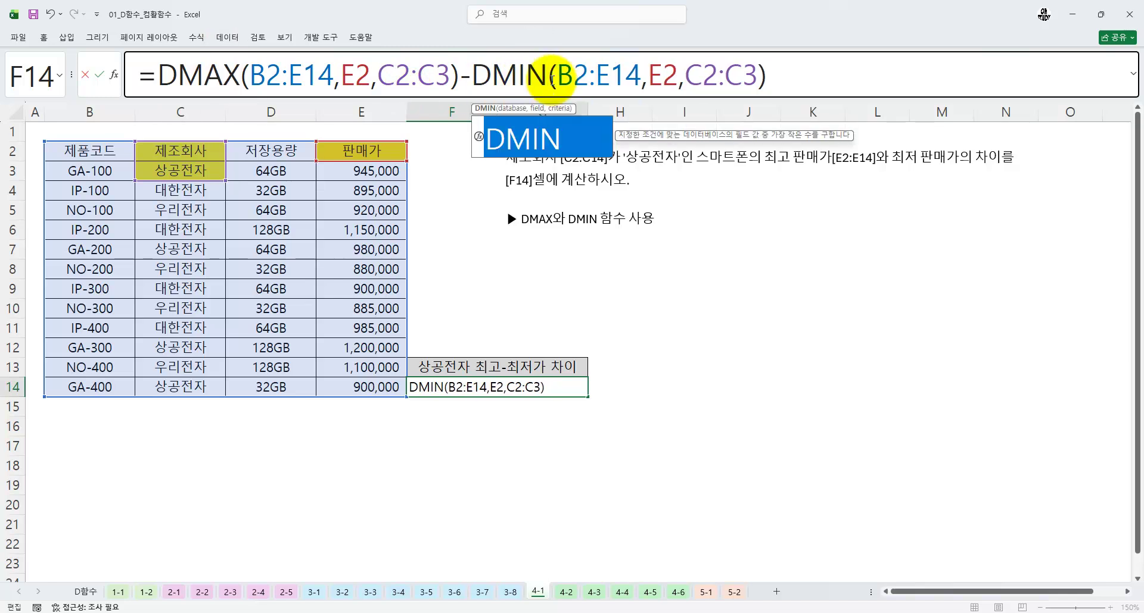
pyautogui.press('Return')
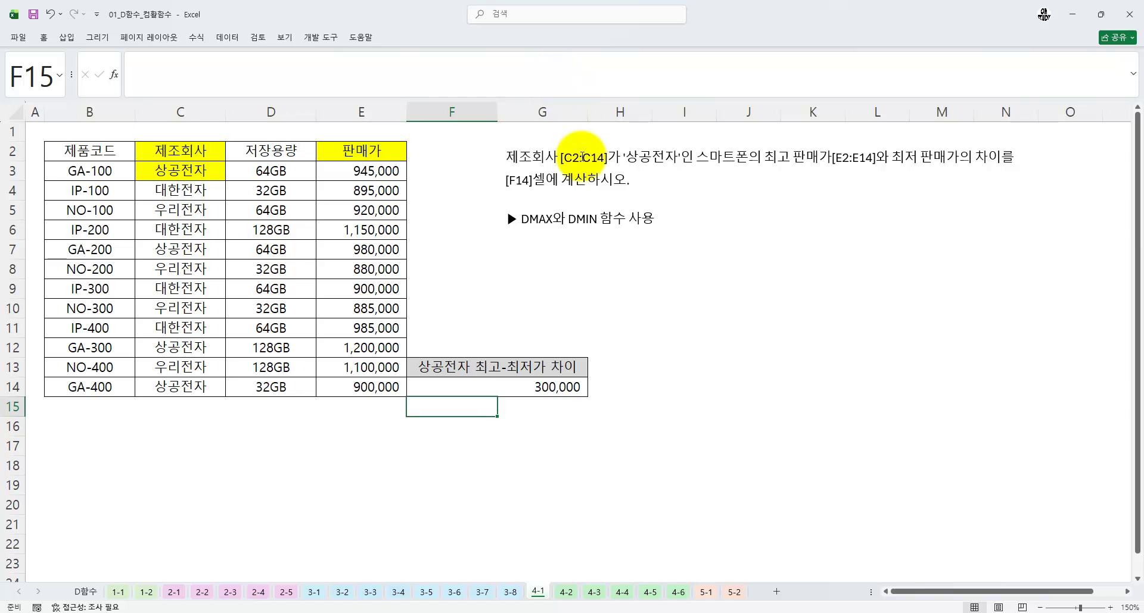
# Open sheet 4-2 and review the task's conditions, required scores, criteria range, display example and functions to use.
pyautogui.click(567, 592)
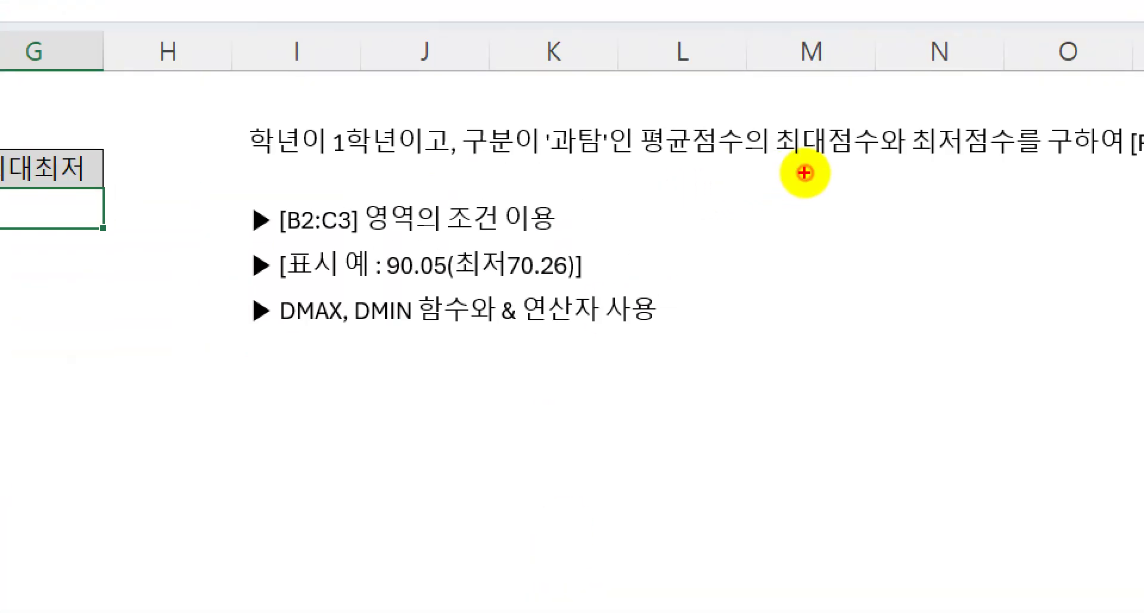
pyautogui.moveTo(252, 171); pyautogui.dragTo(435, 172)
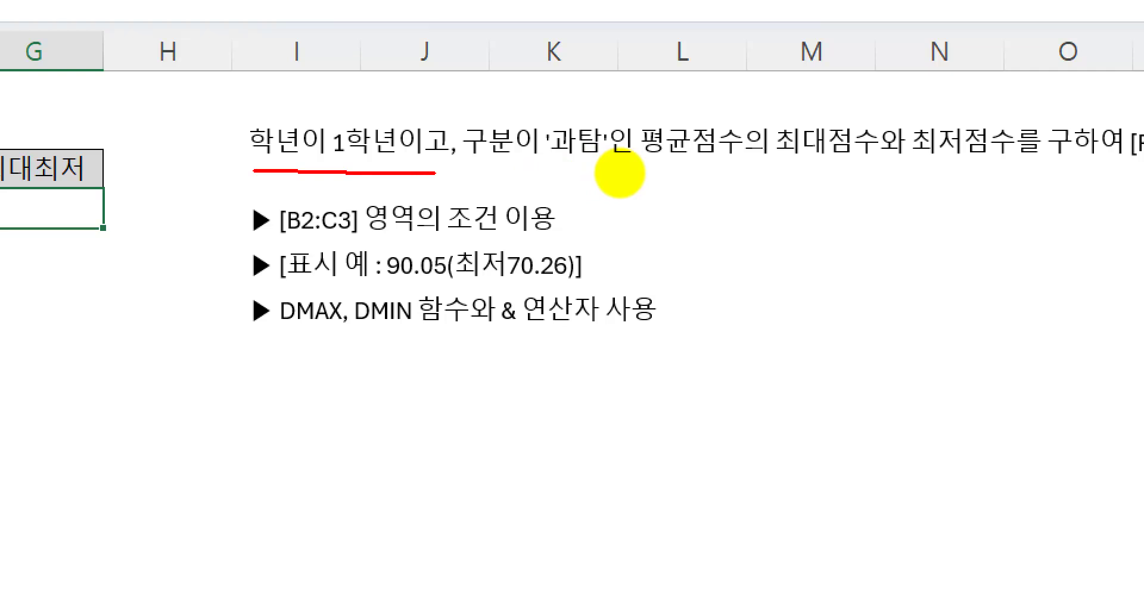
pyautogui.moveTo(621, 173)
pyautogui.mouseDown()
pyautogui.moveTo(715, 163)
pyautogui.moveTo(605, 145)
pyautogui.mouseUp()
pyautogui.moveTo(407, 107); pyautogui.dragTo(251, 177)
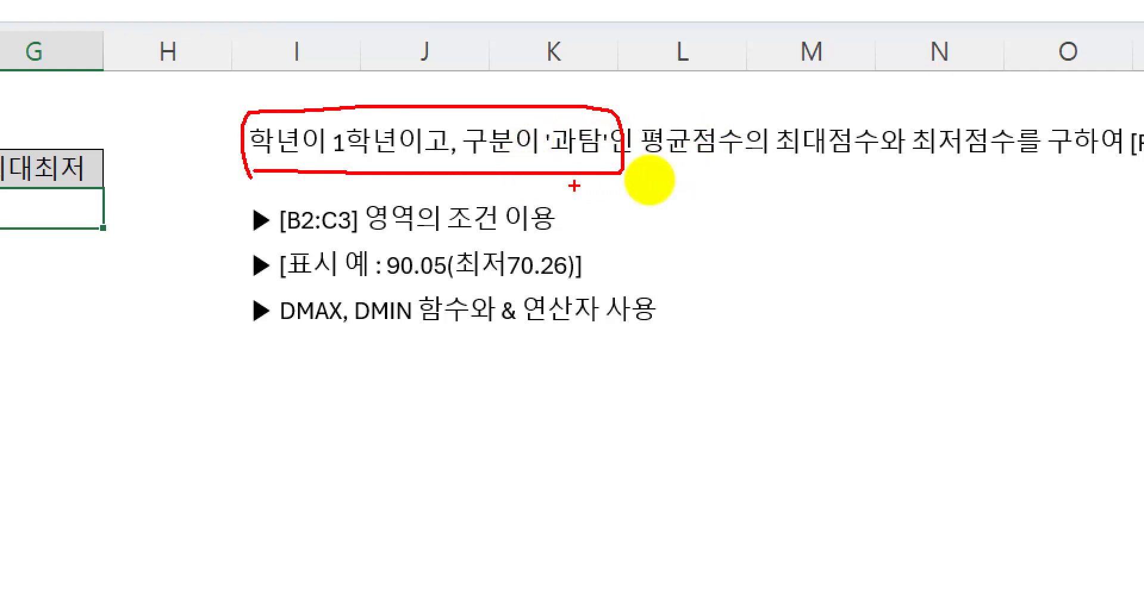
pyautogui.moveTo(774, 164); pyautogui.dragTo(1040, 160)
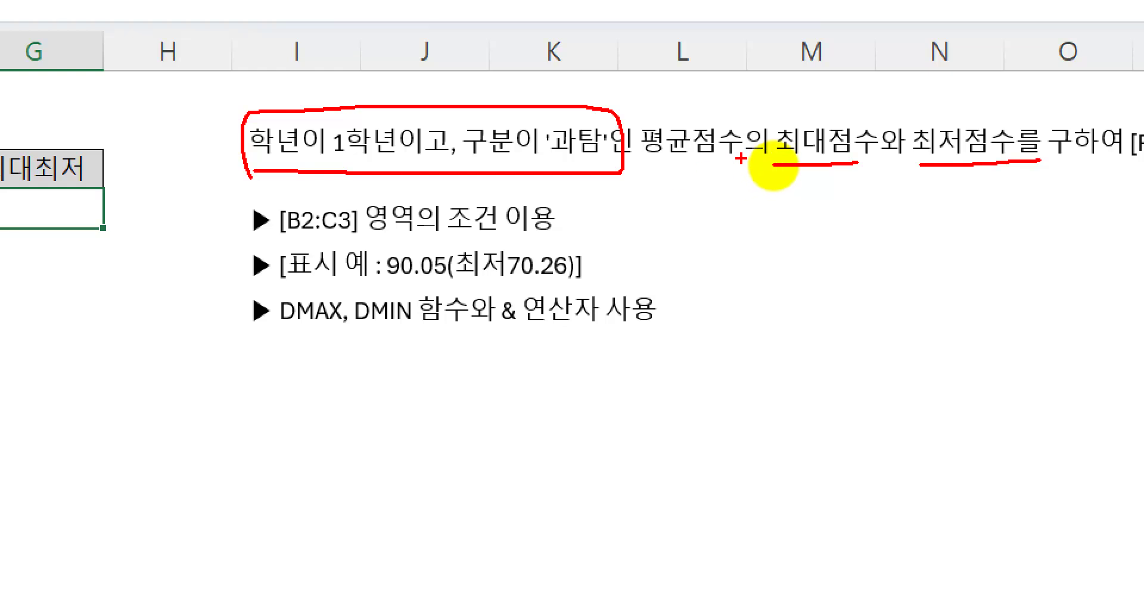
pyautogui.moveTo(736, 156); pyautogui.dragTo(742, 160)
pyautogui.moveTo(730, 121); pyautogui.dragTo(740, 166)
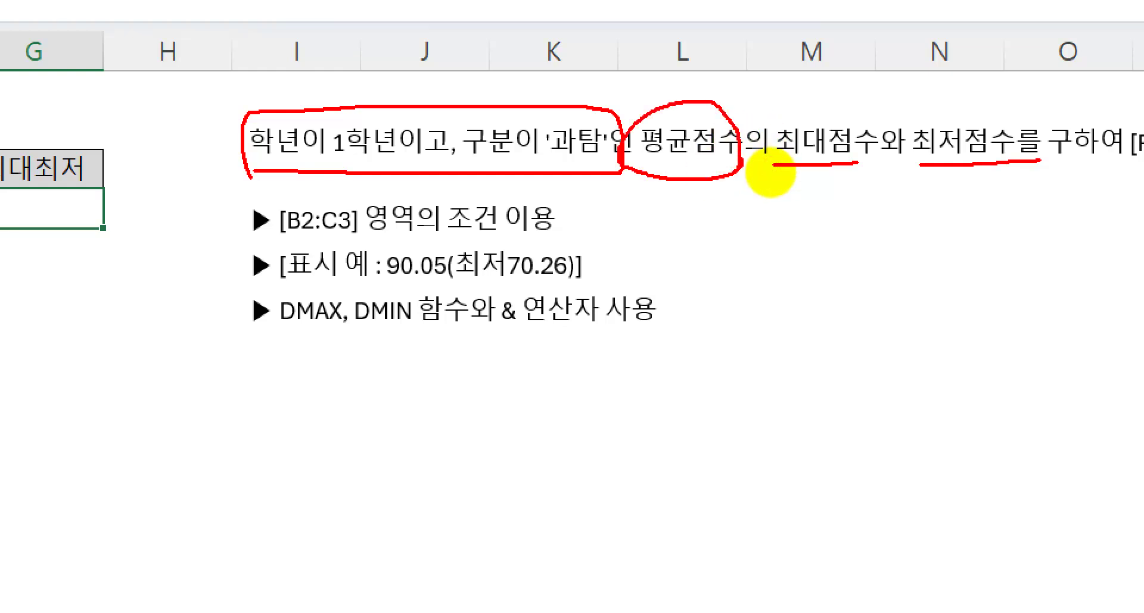
pyautogui.moveTo(817, 158)
pyautogui.mouseDown()
pyautogui.moveTo(814, 122)
pyautogui.moveTo(822, 162)
pyautogui.mouseUp()
pyautogui.moveTo(966, 165)
pyautogui.mouseDown()
pyautogui.moveTo(979, 153)
pyautogui.moveTo(853, 157)
pyautogui.mouseUp()
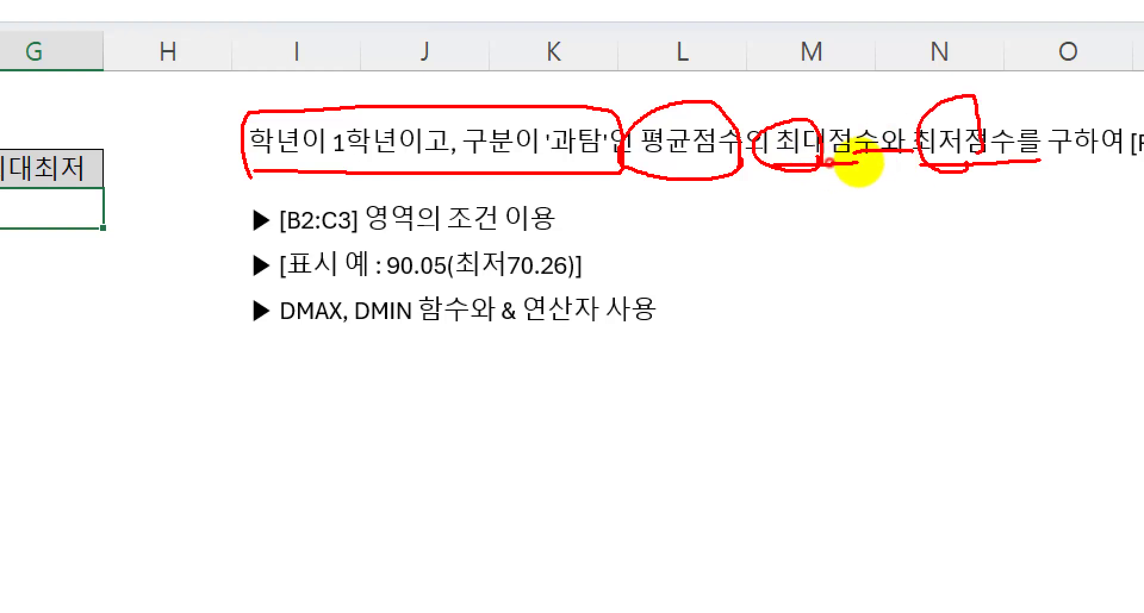
pyautogui.moveTo(384, 285); pyautogui.dragTo(572, 276)
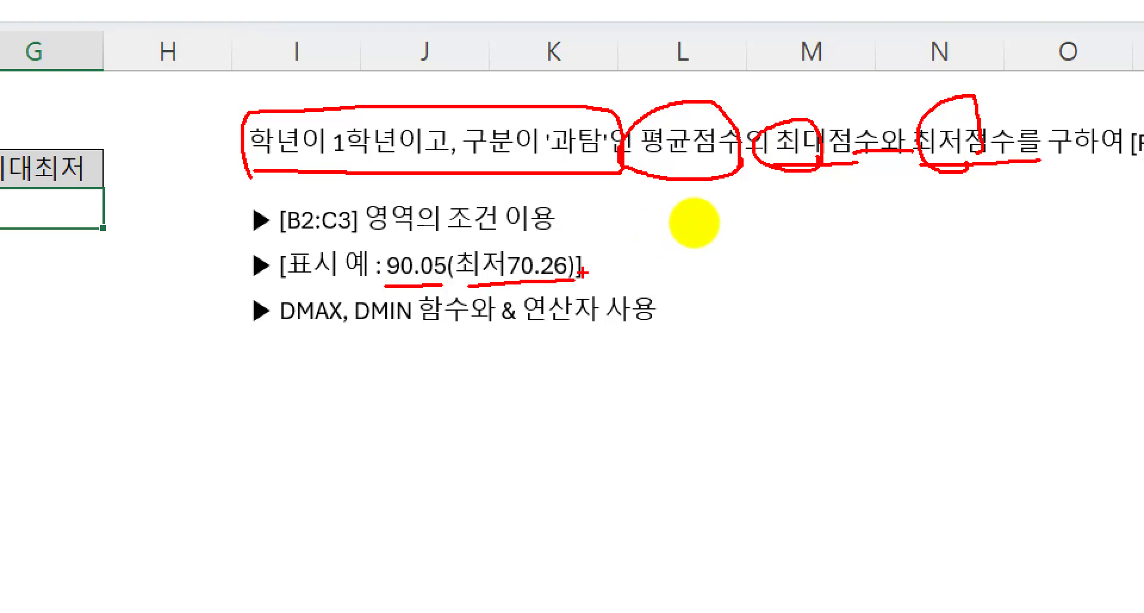
pyautogui.moveTo(502, 336); pyautogui.dragTo(660, 337)
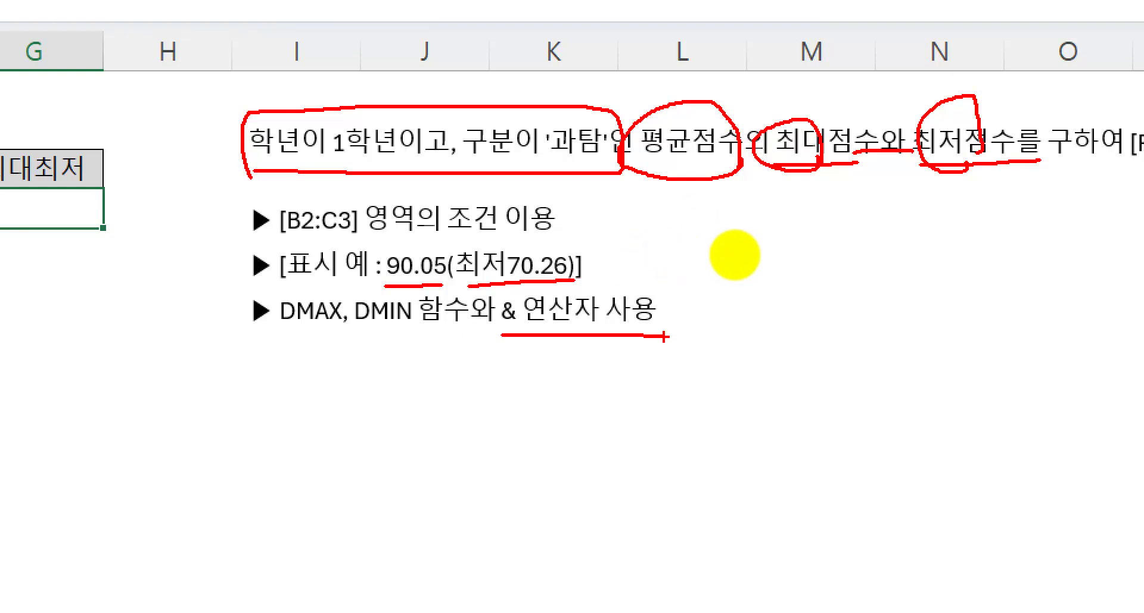
pyautogui.moveTo(266, 195); pyautogui.dragTo(369, 245)
pyautogui.press('Escape')
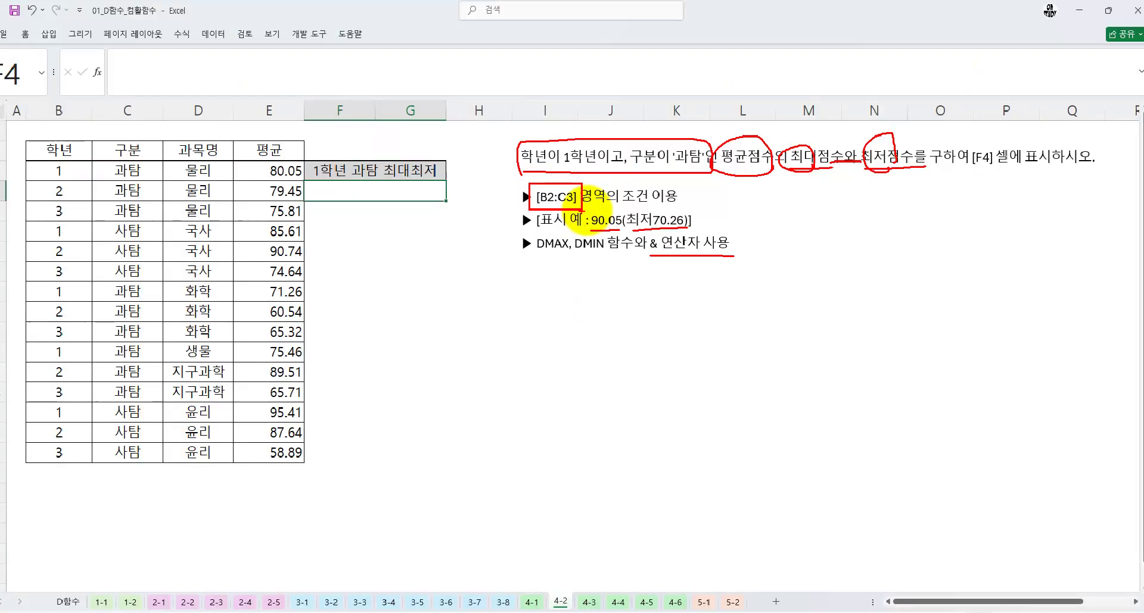
# Fill the criteria cells B2:C3 and the 평균 header cell E2 with yellow.
pyautogui.moveTo(75, 150)
pyautogui.mouseDown()
pyautogui.moveTo(76, 176)
pyautogui.moveTo(143, 173)
pyautogui.mouseUp()
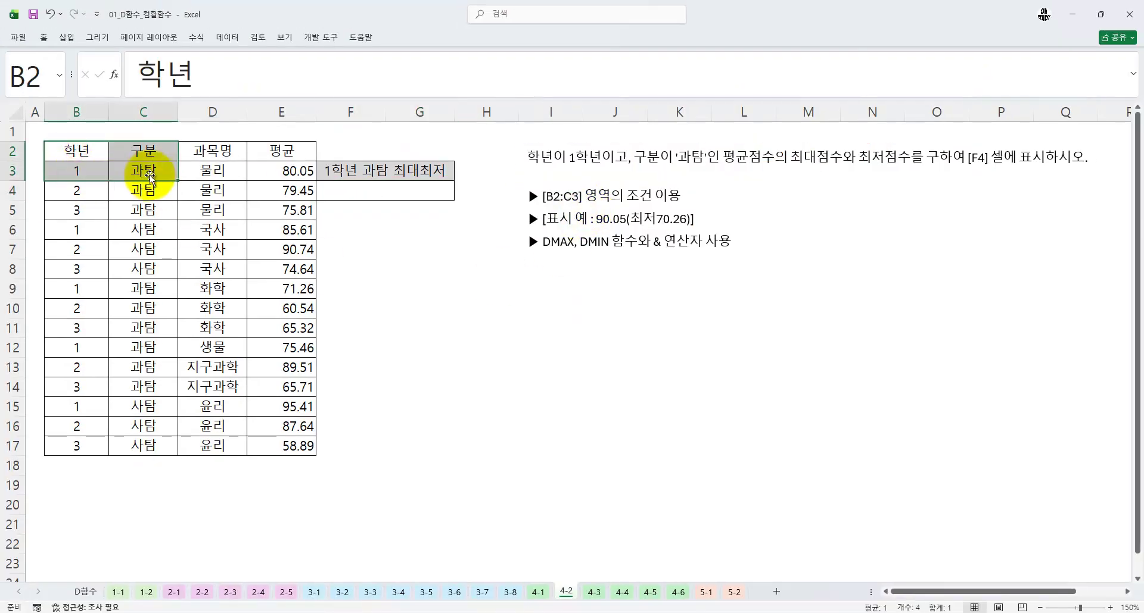
pyautogui.click(43, 38)
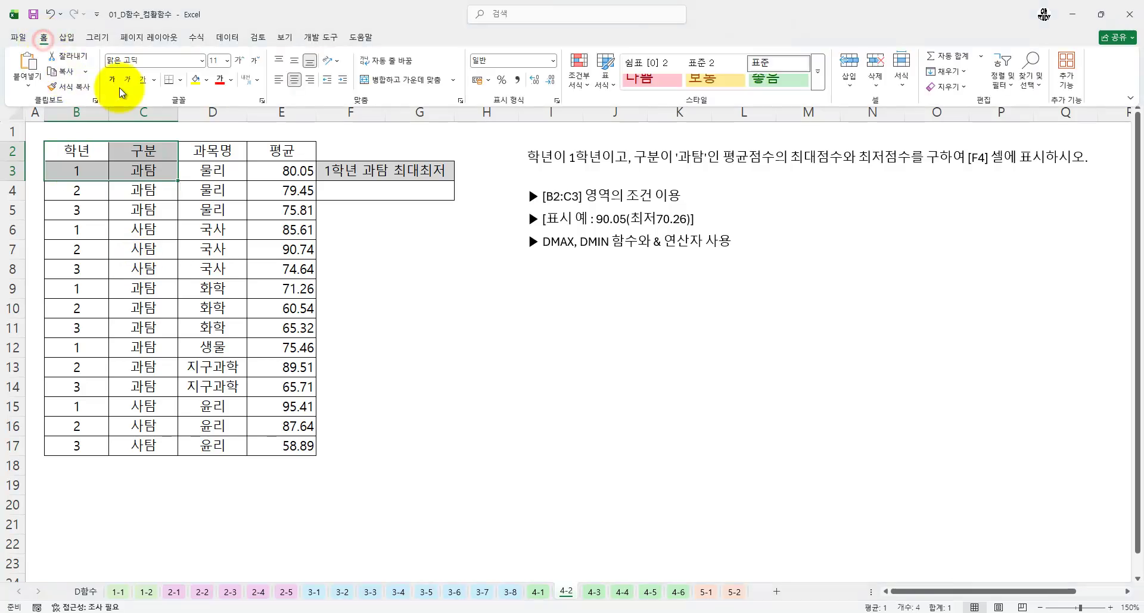
pyautogui.click(192, 80)
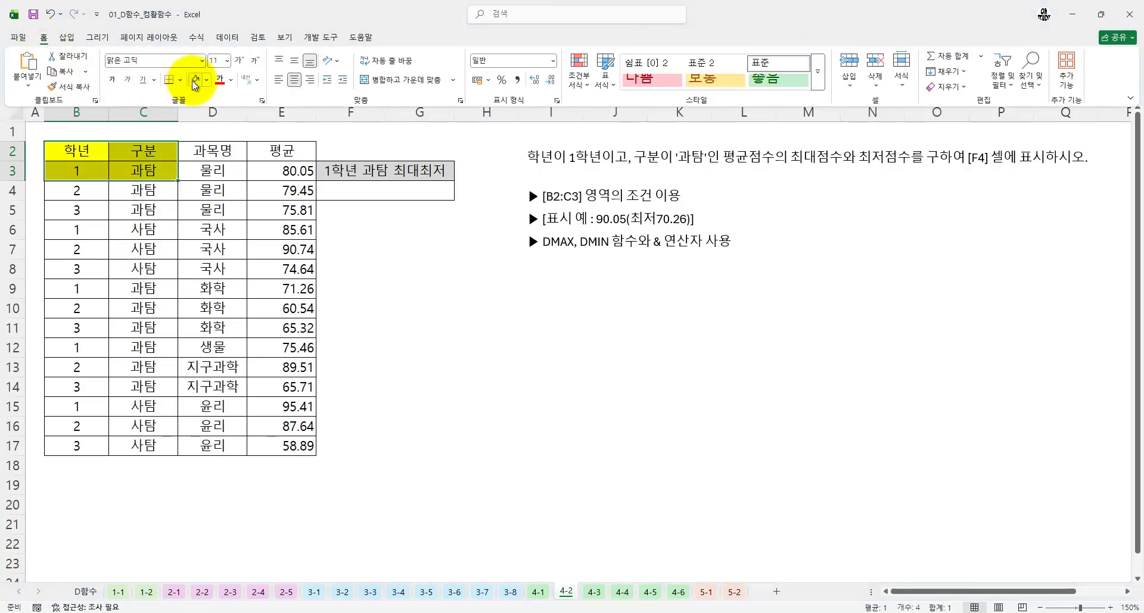
pyautogui.click(283, 152)
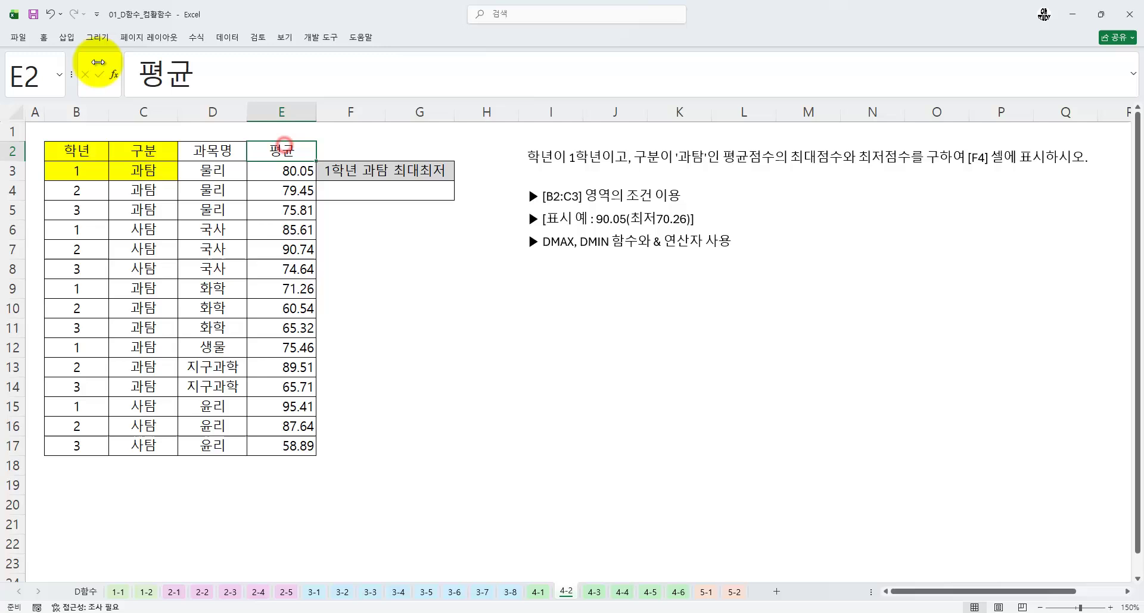
pyautogui.click(41, 39)
pyautogui.click(193, 80)
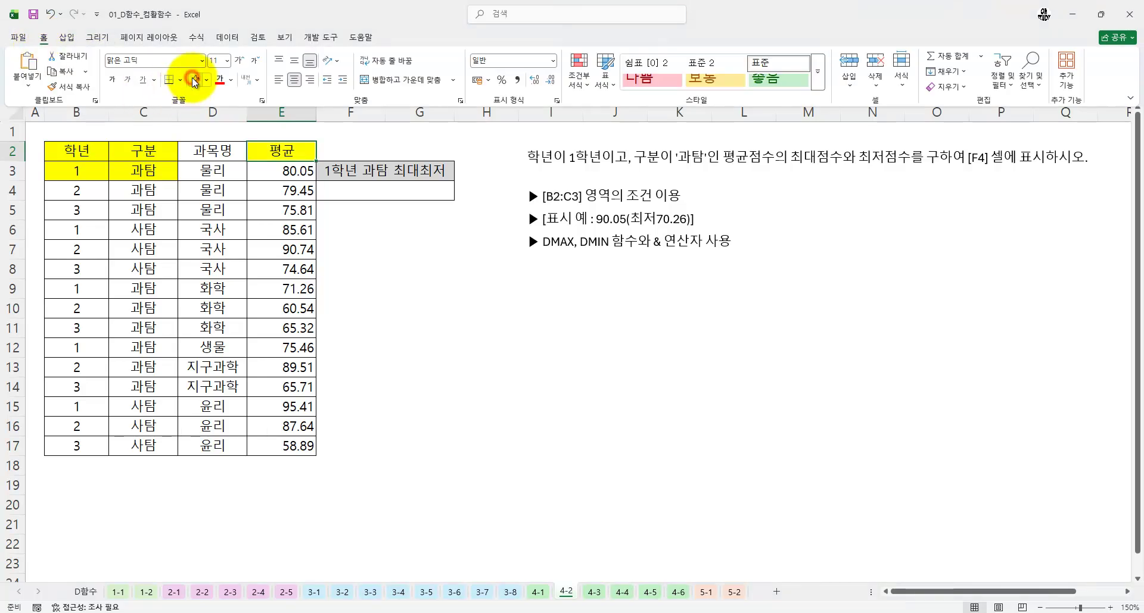
# Select F4 and examine how the display example combines the DMAX and DMIN values with the text around them.
pyautogui.click(372, 188)
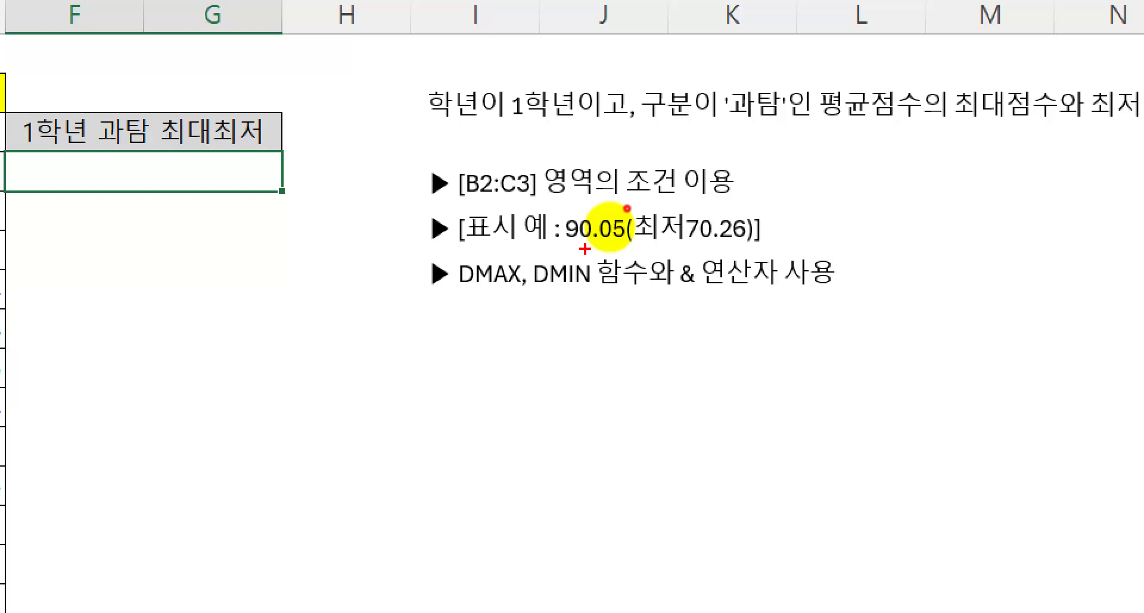
pyautogui.moveTo(463, 260)
pyautogui.mouseDown()
pyautogui.moveTo(525, 296)
pyautogui.moveTo(598, 222)
pyautogui.moveTo(633, 244)
pyautogui.mouseUp()
pyautogui.moveTo(534, 260)
pyautogui.mouseDown()
pyautogui.moveTo(598, 301)
pyautogui.moveTo(721, 247)
pyautogui.mouseUp()
pyautogui.moveTo(684, 206); pyautogui.dragTo(754, 244)
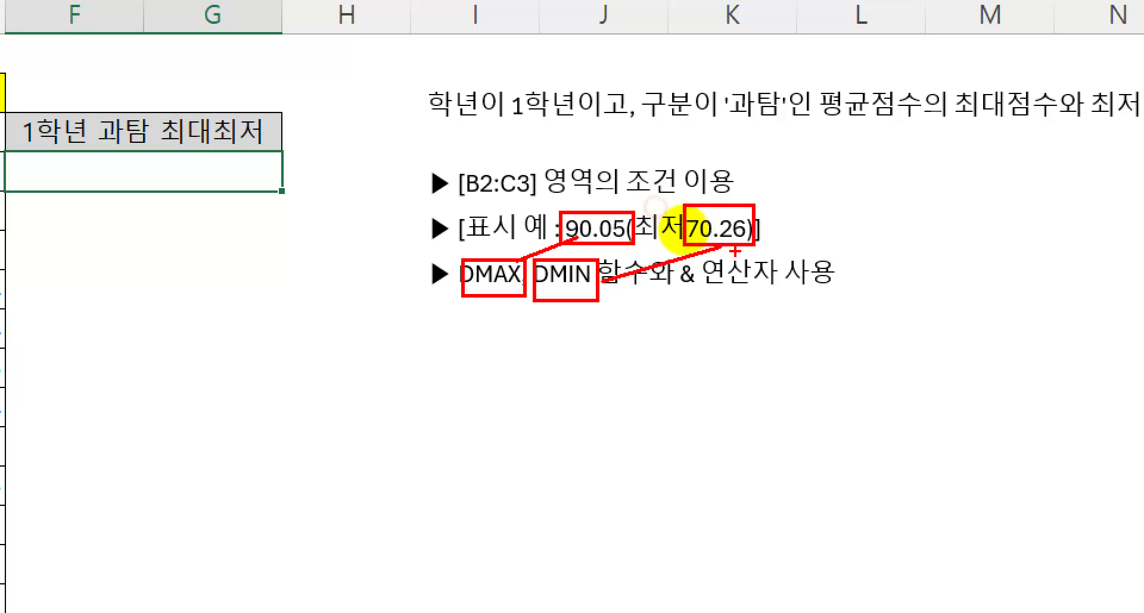
pyautogui.moveTo(632, 245); pyautogui.dragTo(672, 242)
pyautogui.moveTo(769, 209); pyautogui.dragTo(760, 245)
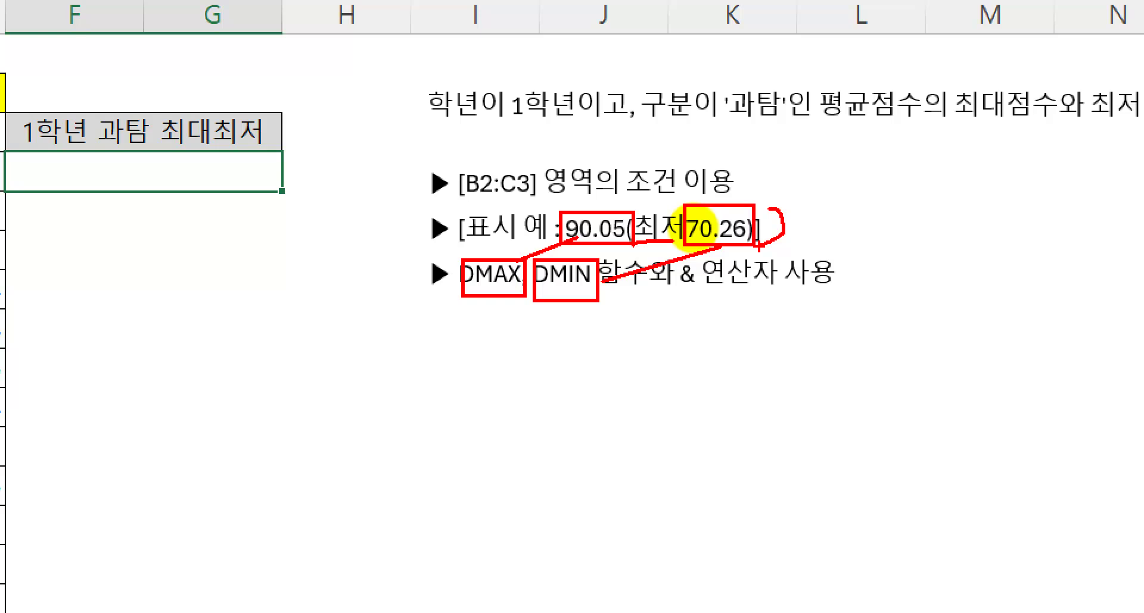
pyautogui.press('Escape')
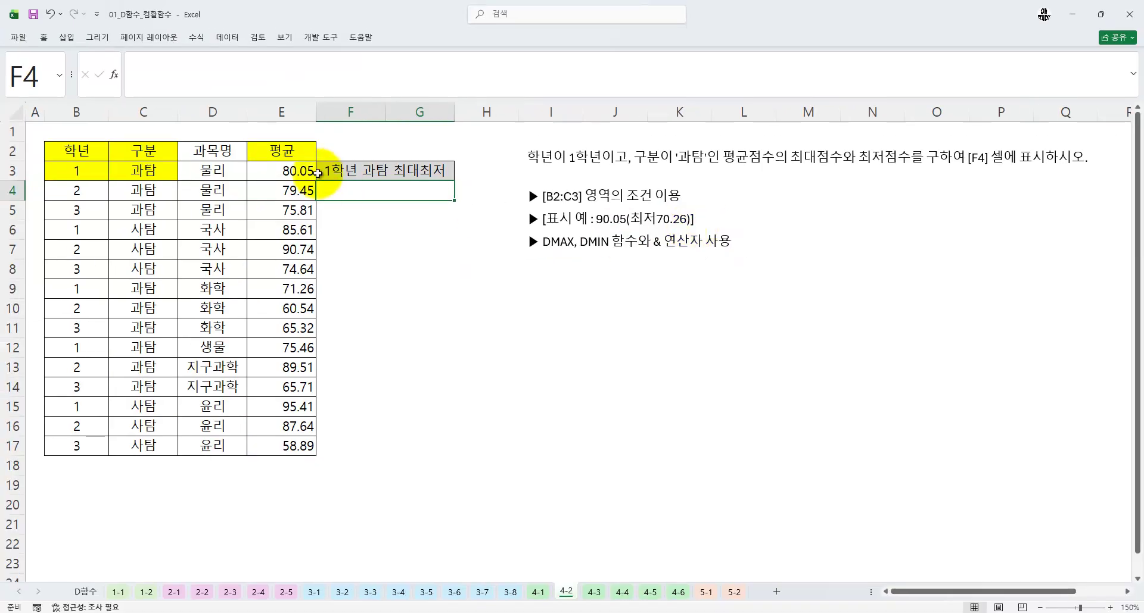
# Enter a DMAX formula in F4 with B2:E17 as the database, E2 as the field and B2:C3 as the criteria.
pyautogui.write('=D')
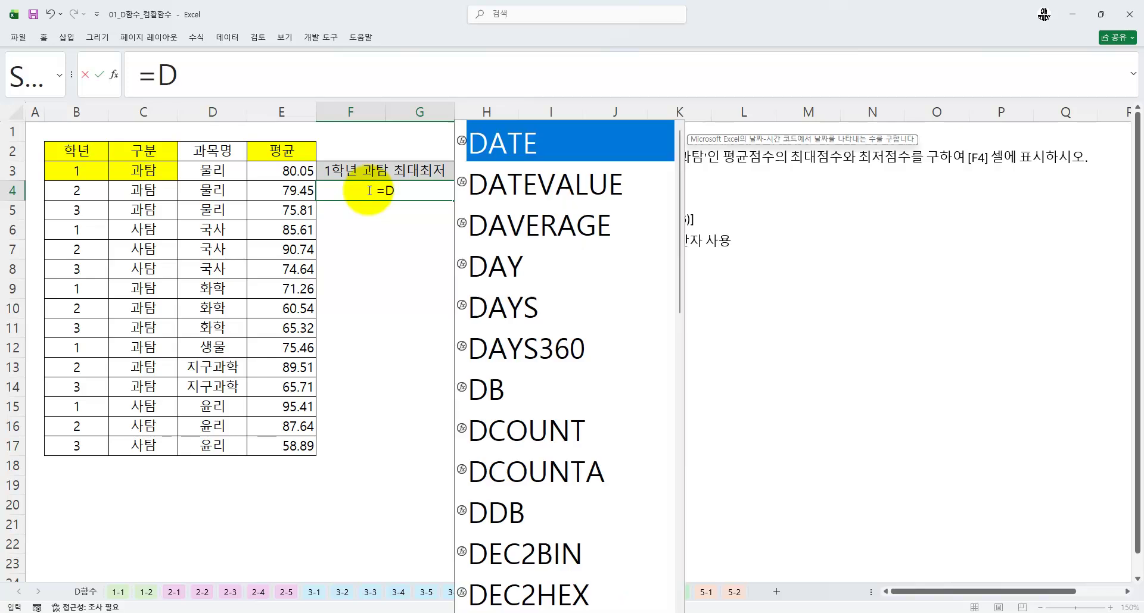
pyautogui.write('MAX(')
pyautogui.hotkey('ctrl', 'a')
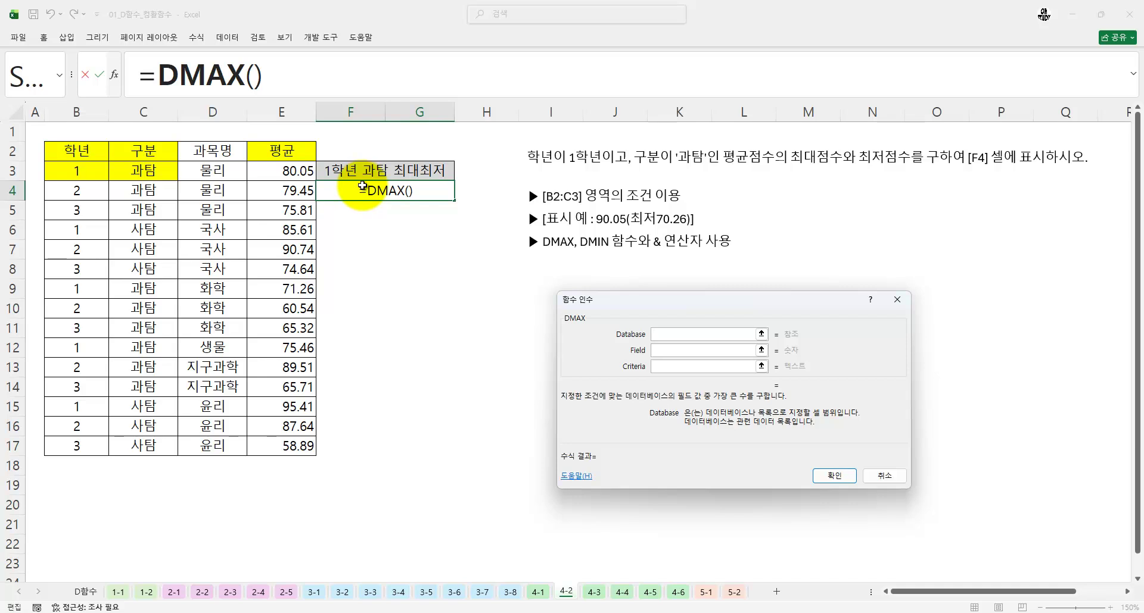
pyautogui.moveTo(76, 155); pyautogui.dragTo(269, 454)
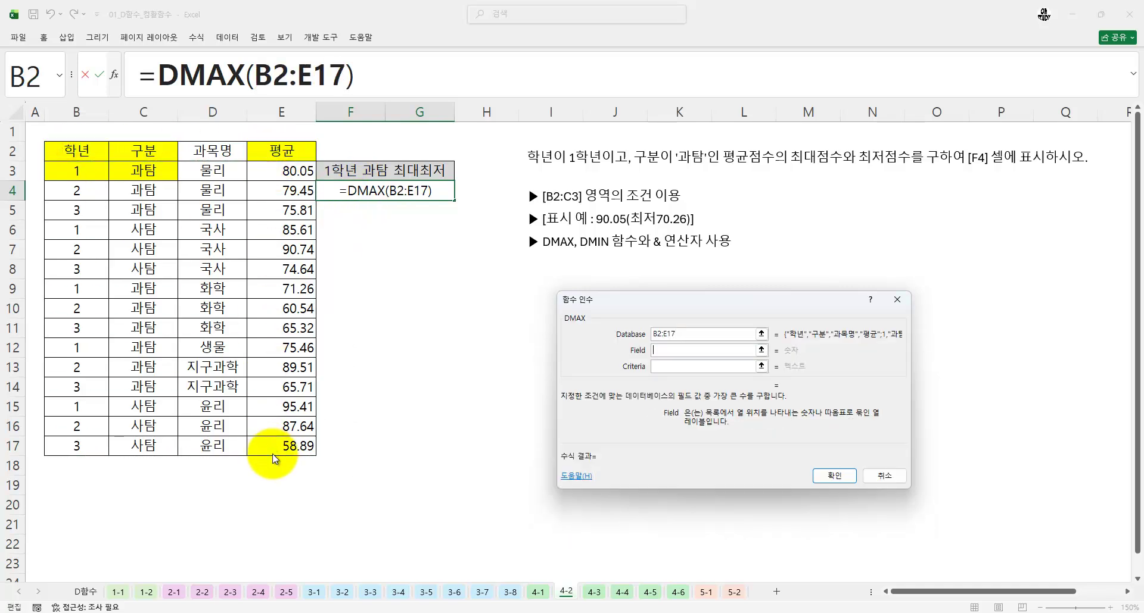
pyautogui.moveTo(624, 301); pyautogui.dragTo(421, 274)
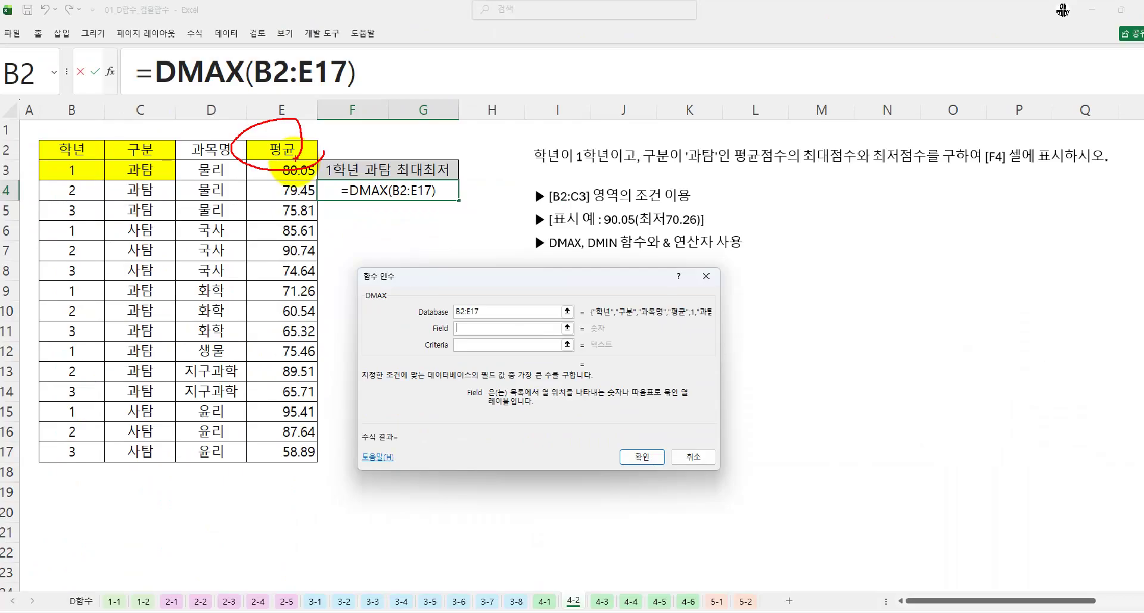
pyautogui.click(300, 115)
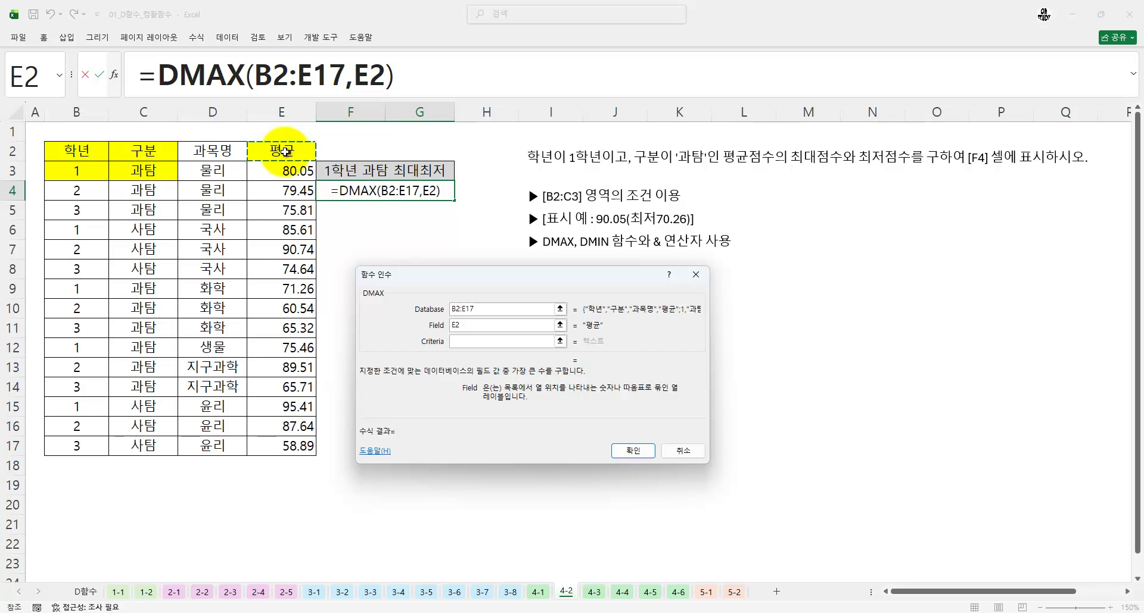
pyautogui.press('Tab')
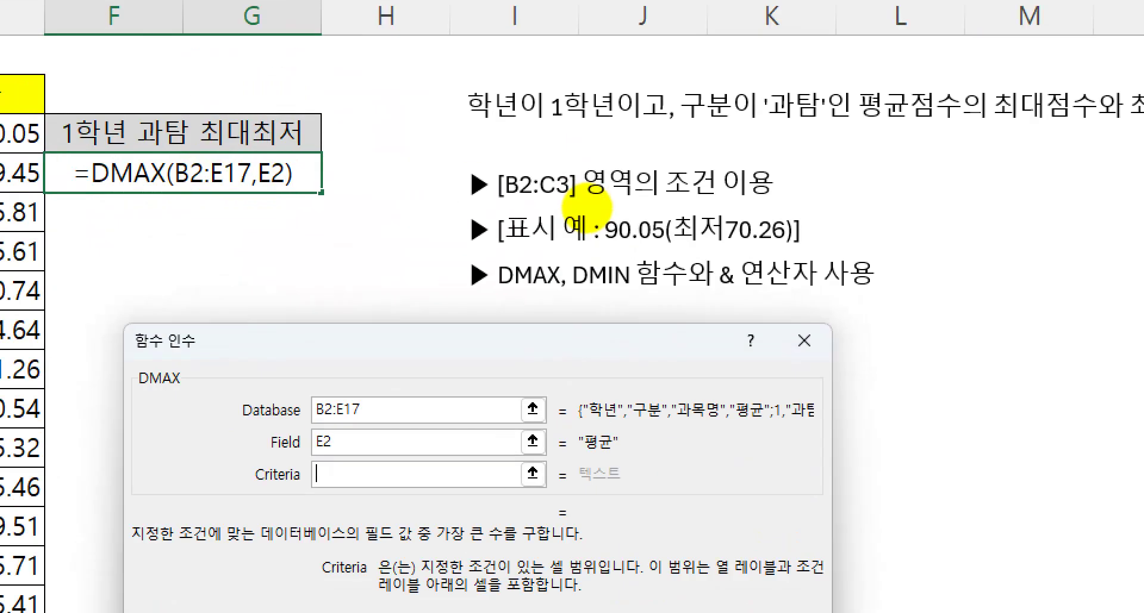
pyautogui.click(588, 205)
pyautogui.moveTo(532, 206); pyautogui.dragTo(670, 204)
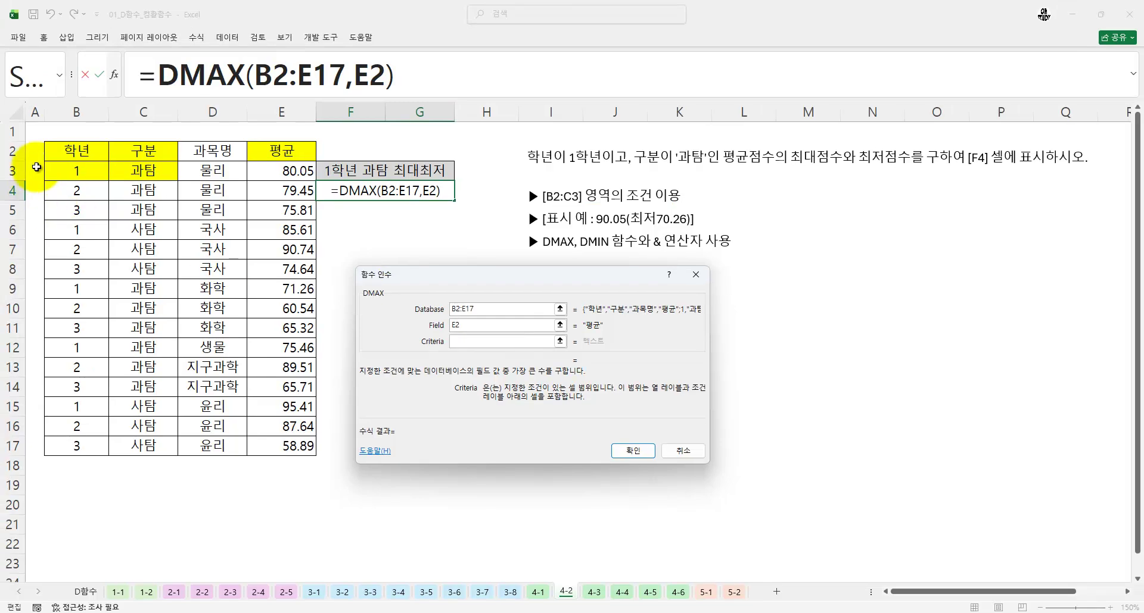
pyautogui.moveTo(66, 151); pyautogui.dragTo(119, 171)
pyautogui.click(623, 451)
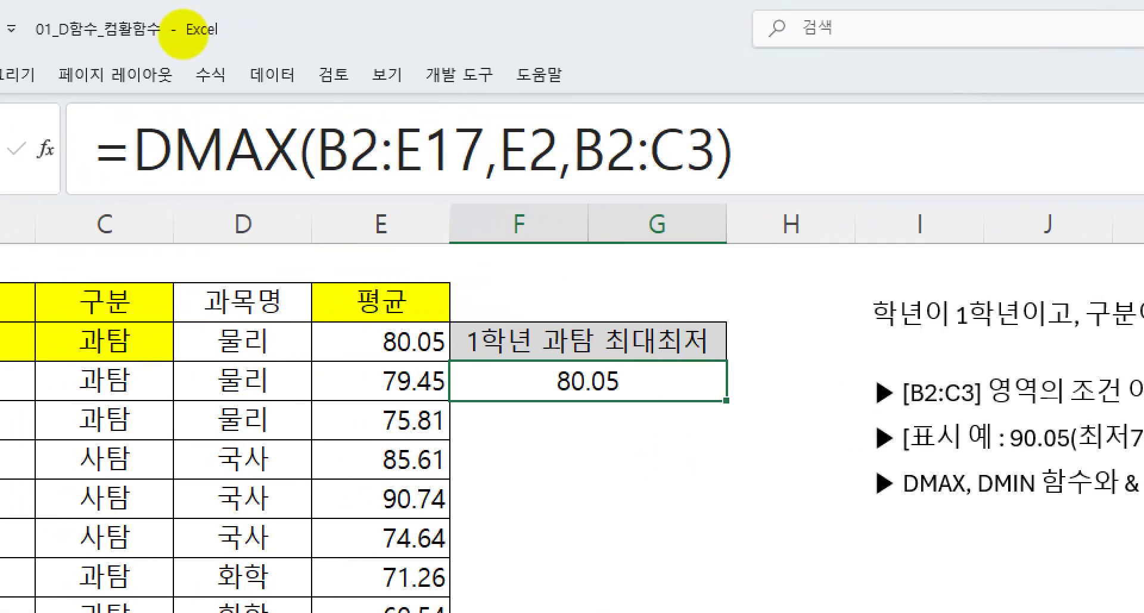
# Review the criteria cells B2:C3, the 평균 header and the DMAX formula in F4.
pyautogui.click(112, 33)
pyautogui.moveTo(218, 362); pyautogui.dragTo(198, 355)
pyautogui.moveTo(525, 297)
pyautogui.mouseDown()
pyautogui.moveTo(460, 262)
pyautogui.moveTo(545, 325)
pyautogui.mouseUp()
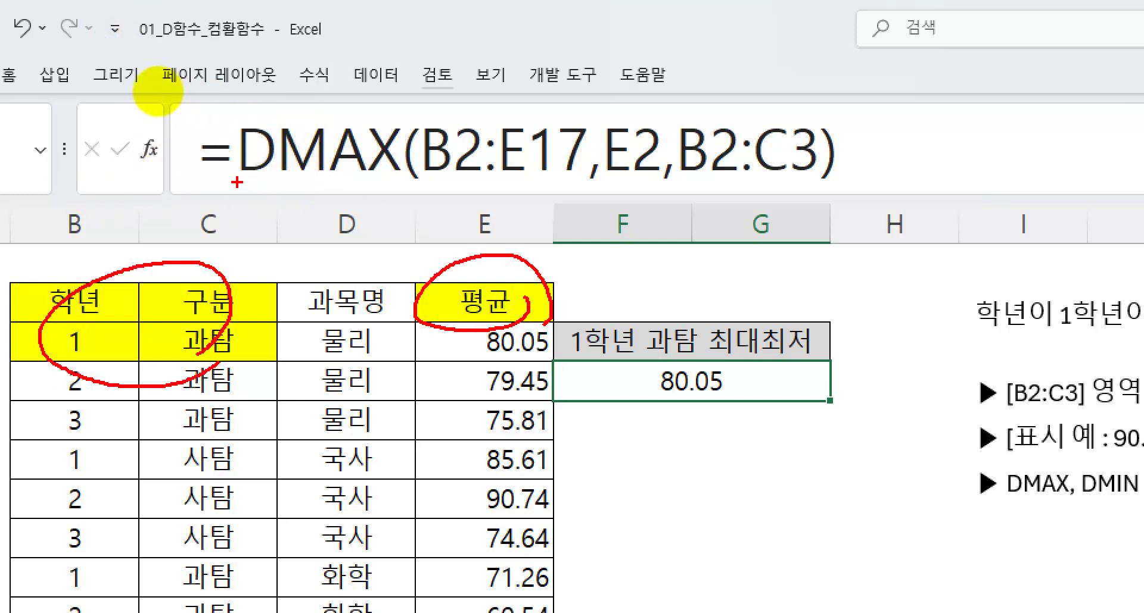
pyautogui.moveTo(239, 183); pyautogui.dragTo(837, 189)
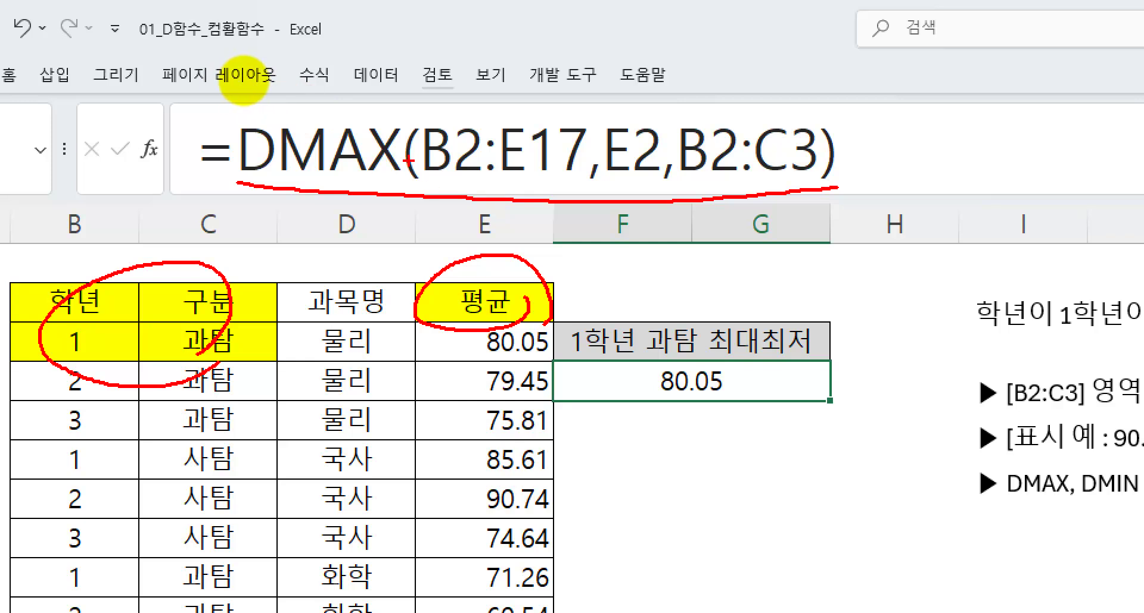
pyautogui.moveTo(381, 192); pyautogui.dragTo(372, 203)
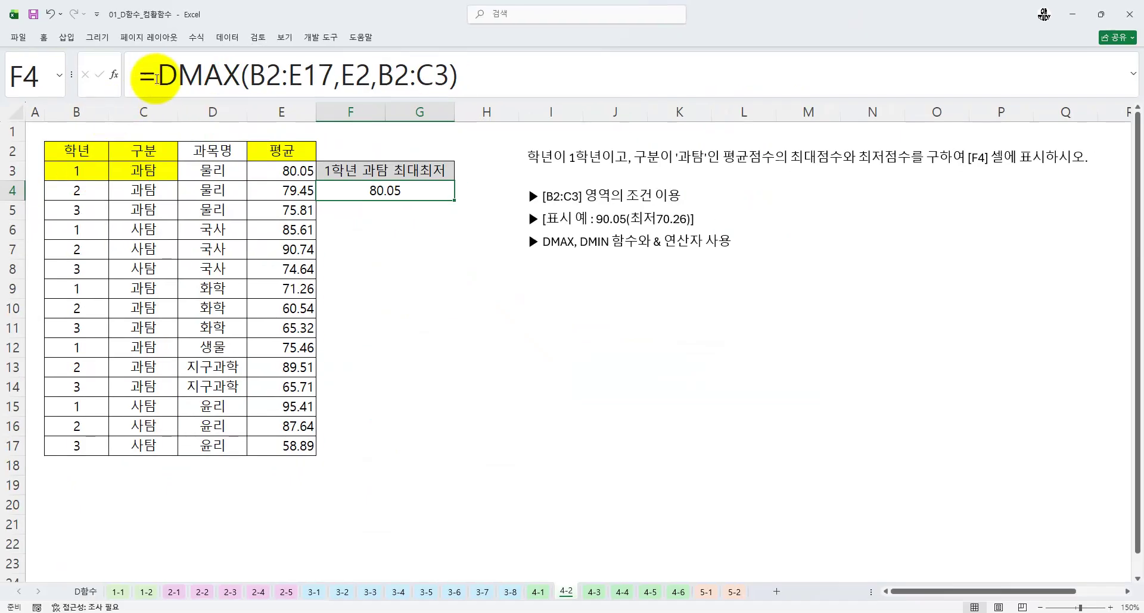
# Copy the DMAX expression from F4's formula without its equals sign and leave the cell unchanged.
pyautogui.moveTo(156, 74); pyautogui.dragTo(476, 74)
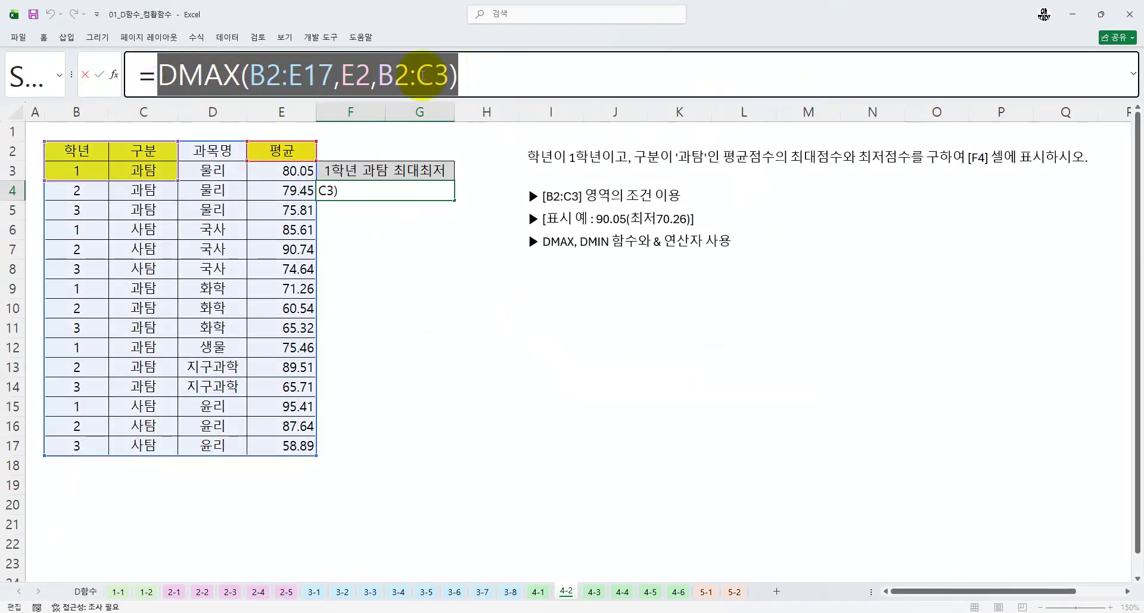
pyautogui.rightClick(476, 74)
pyautogui.click(441, 102)
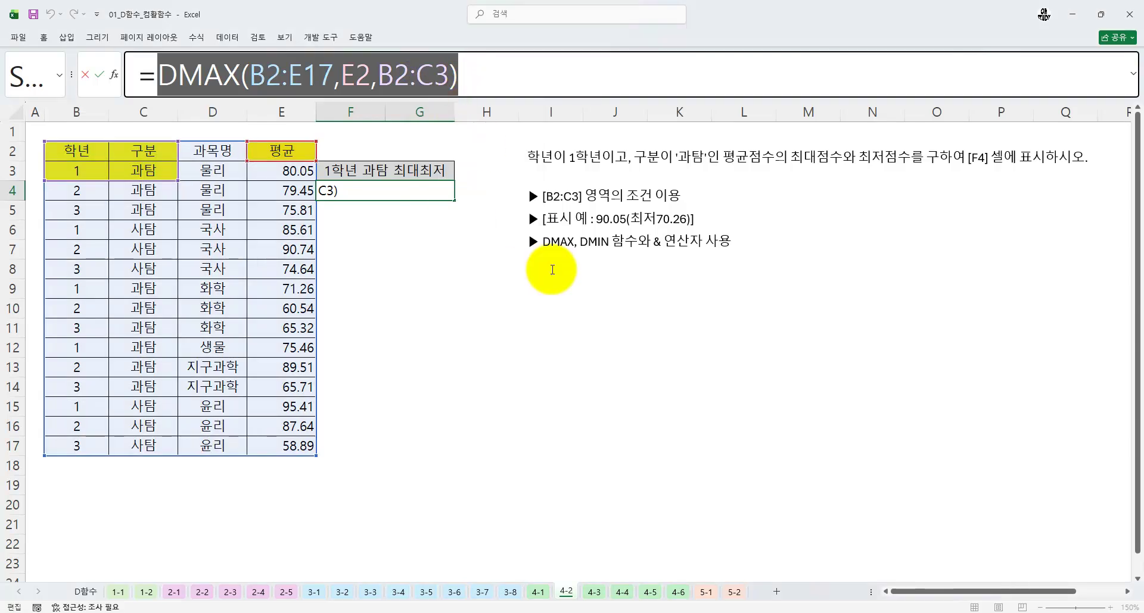
pyautogui.press('Escape')
# Append &"(최저" to the DMAX formula in F4, following the display example and the required & operator.
pyautogui.hotkey('ctrl', '1')
pyautogui.click(617, 216)
pyautogui.moveTo(629, 248); pyautogui.dragTo(714, 242)
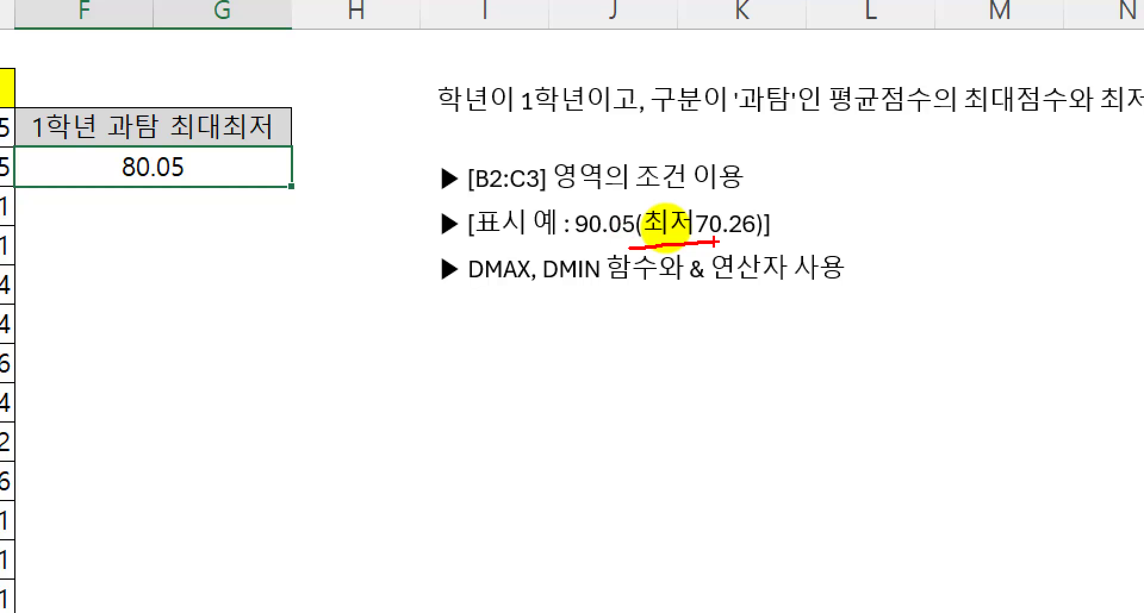
pyautogui.moveTo(685, 303); pyautogui.dragTo(847, 300)
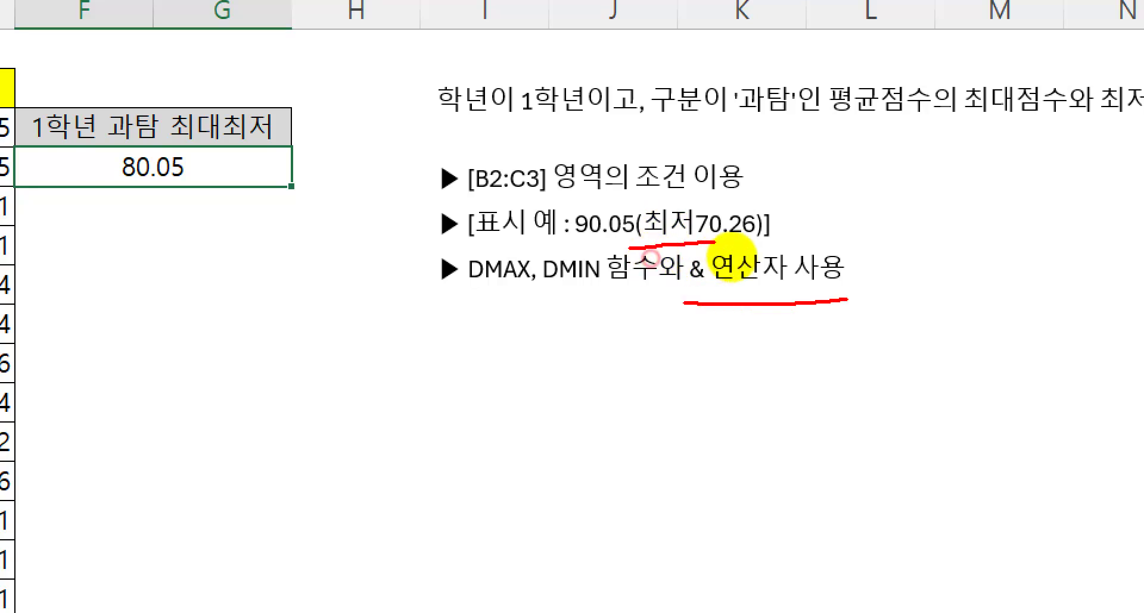
pyautogui.press('Escape')
pyautogui.click(518, 75)
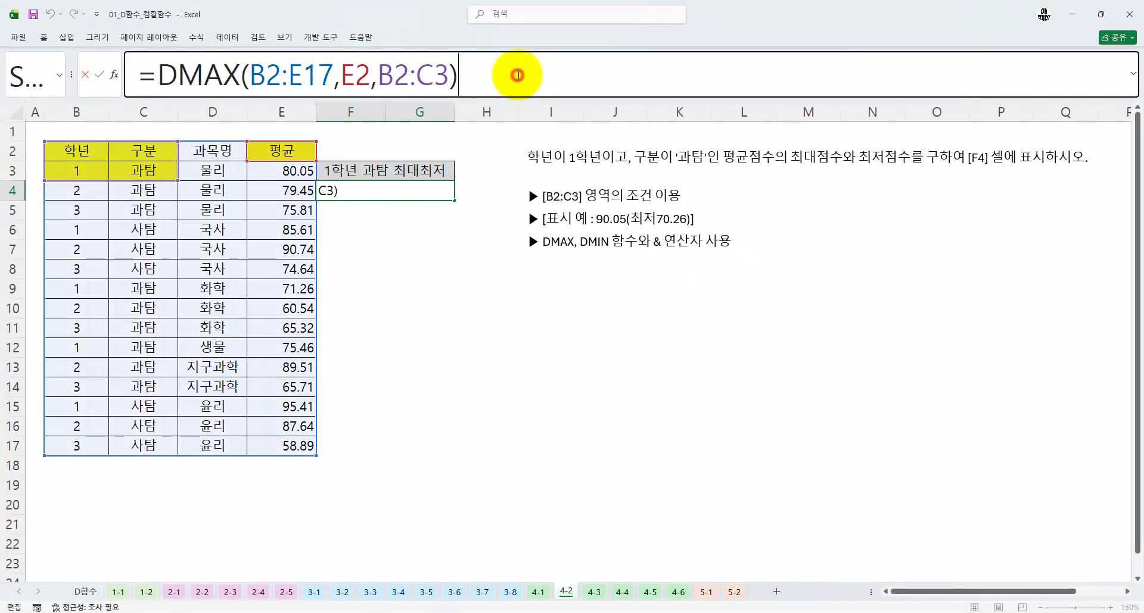
pyautogui.write('&')
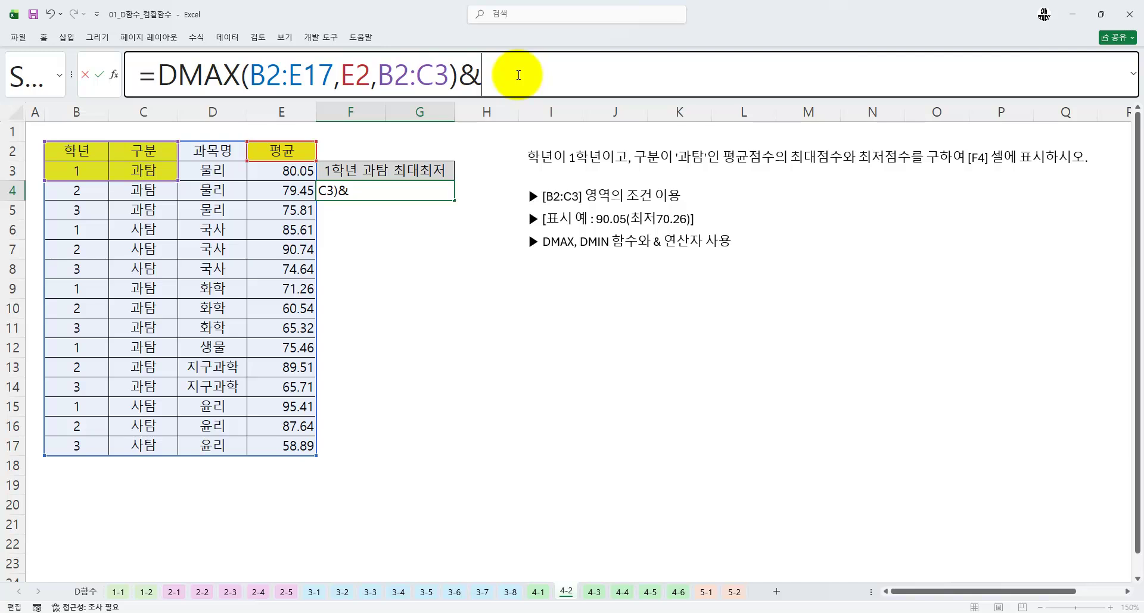
pyautogui.write('"(최저')
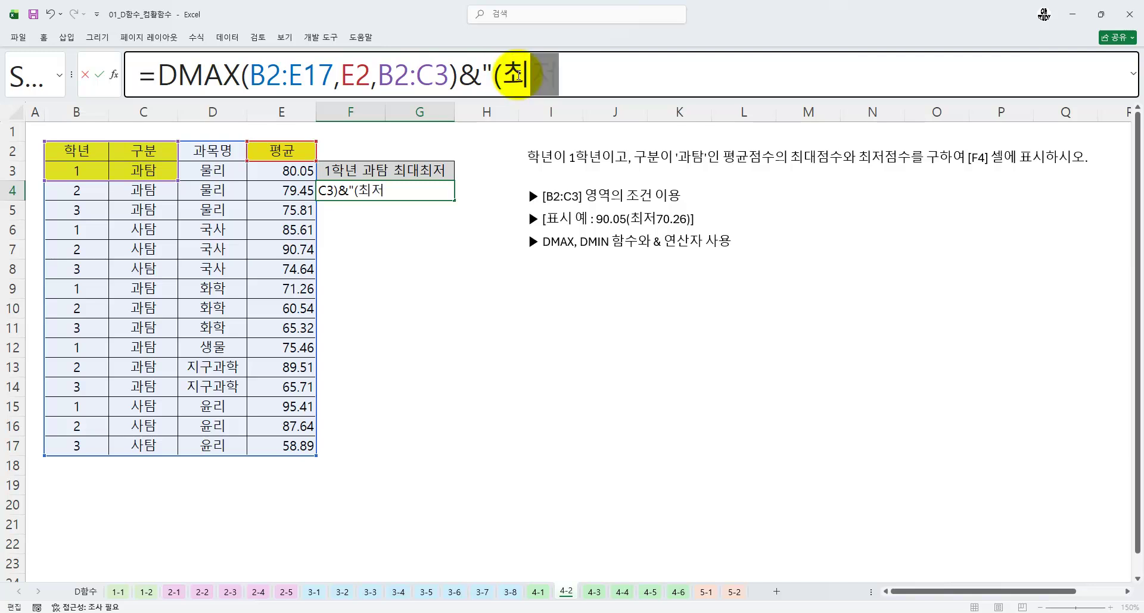
pyautogui.write('"')
pyautogui.moveTo(483, 77); pyautogui.dragTo(588, 76)
pyautogui.moveTo(460, 76); pyautogui.dragTo(152, 70)
pyautogui.moveTo(482, 76); pyautogui.dragTo(607, 79)
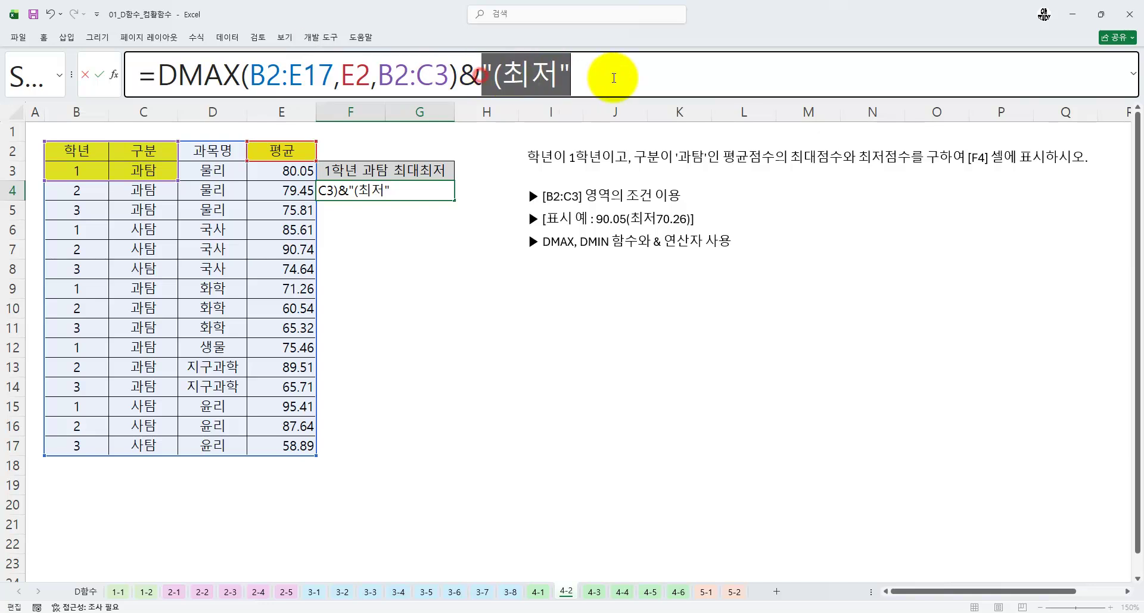
pyautogui.press('Return')
# Select F4 and examine its output against the display example and the DMIN requirement.
pyautogui.click(444, 189)
pyautogui.hotkey('ctrl', '1')
pyautogui.click(448, 159)
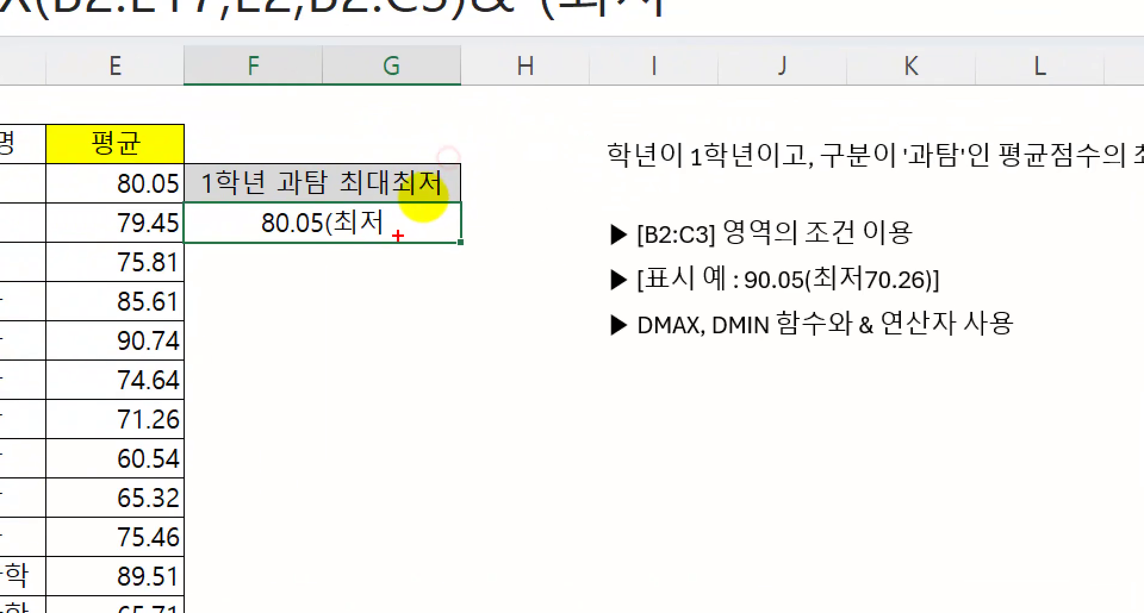
pyautogui.moveTo(423, 197); pyautogui.dragTo(494, 197)
pyautogui.moveTo(712, 339); pyautogui.dragTo(789, 340)
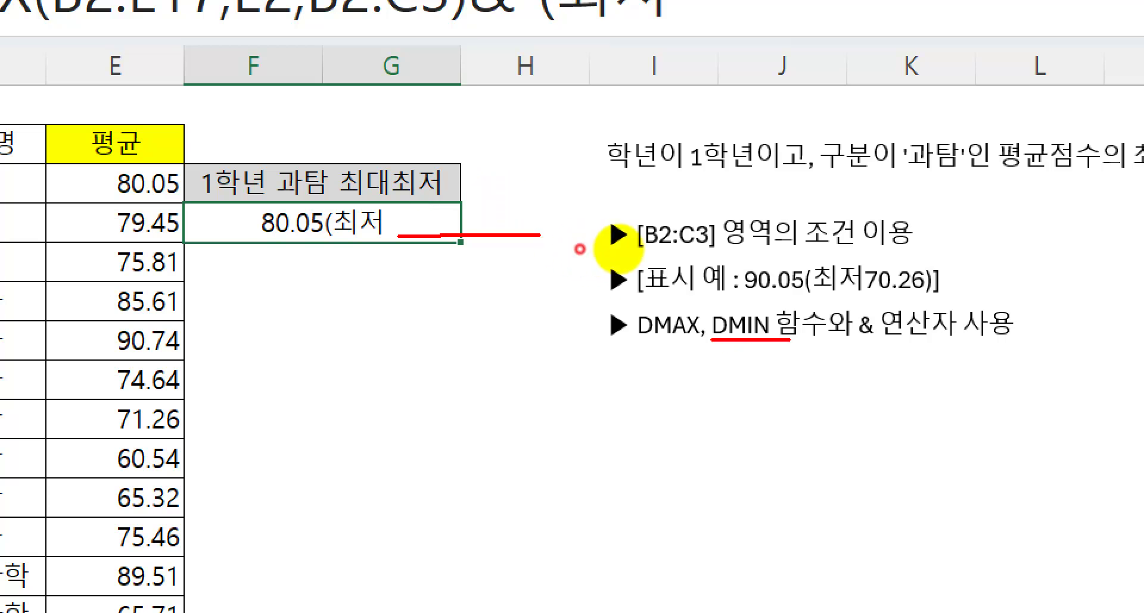
pyautogui.press('Escape')
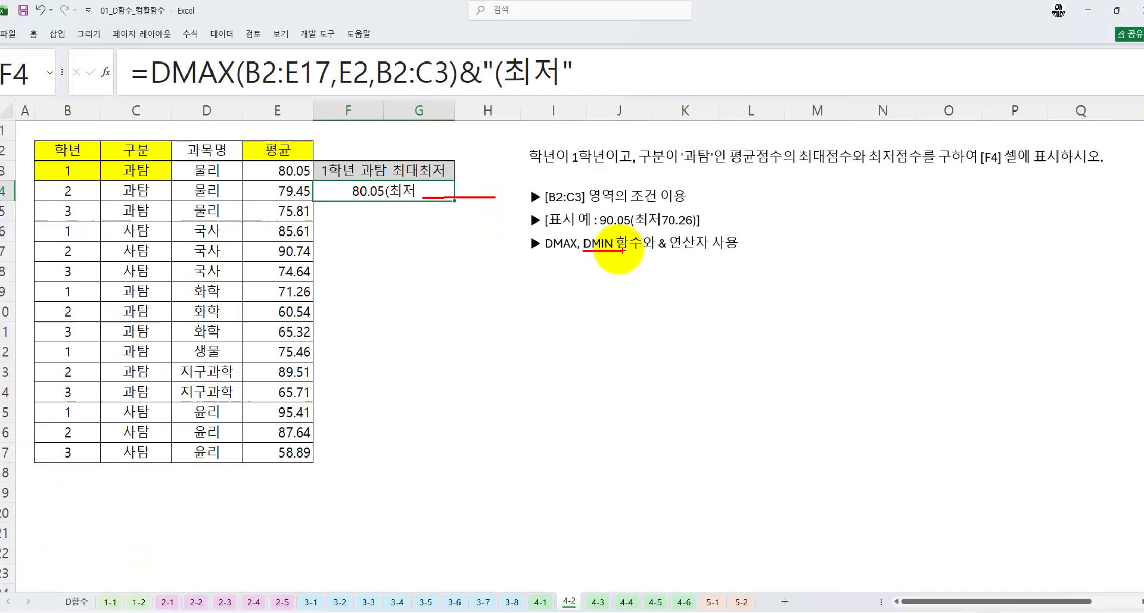
# Extend F4's formula after "(최저" with another & and the copied DMAX expression.
pyautogui.click(599, 64)
pyautogui.hotkey('ctrl', '1')
pyautogui.click(597, 79)
pyautogui.moveTo(646, 164); pyautogui.dragTo(651, 166)
pyautogui.moveTo(547, 87)
pyautogui.mouseDown()
pyautogui.moveTo(549, 134)
pyautogui.moveTo(547, 88)
pyautogui.moveTo(589, 92)
pyautogui.mouseUp()
pyautogui.moveTo(586, 50); pyautogui.dragTo(540, 111)
pyautogui.press('Escape')
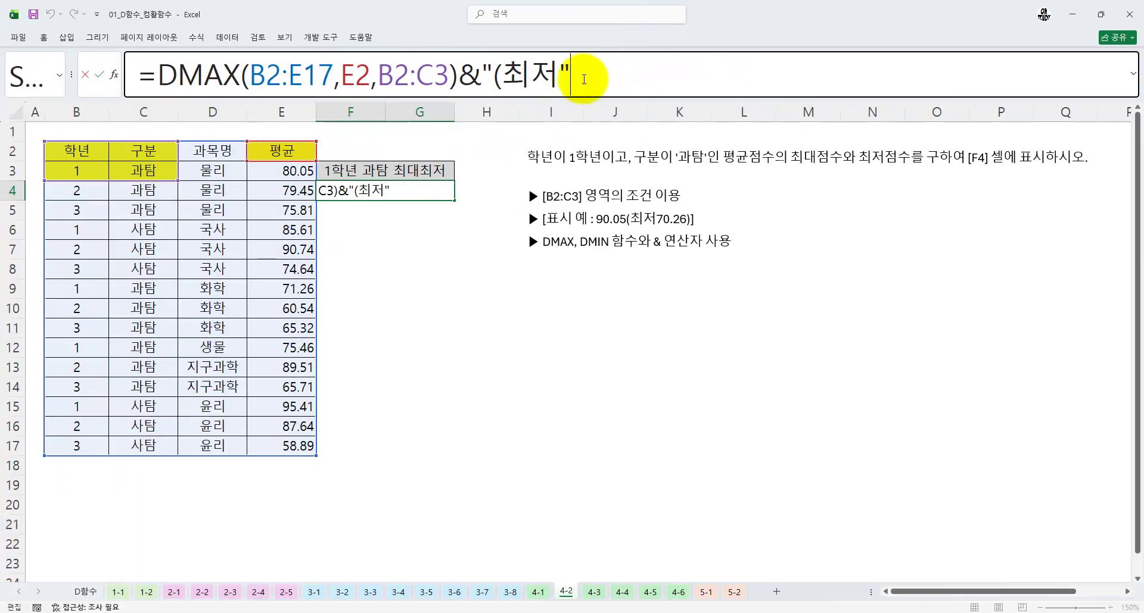
pyautogui.write('&')
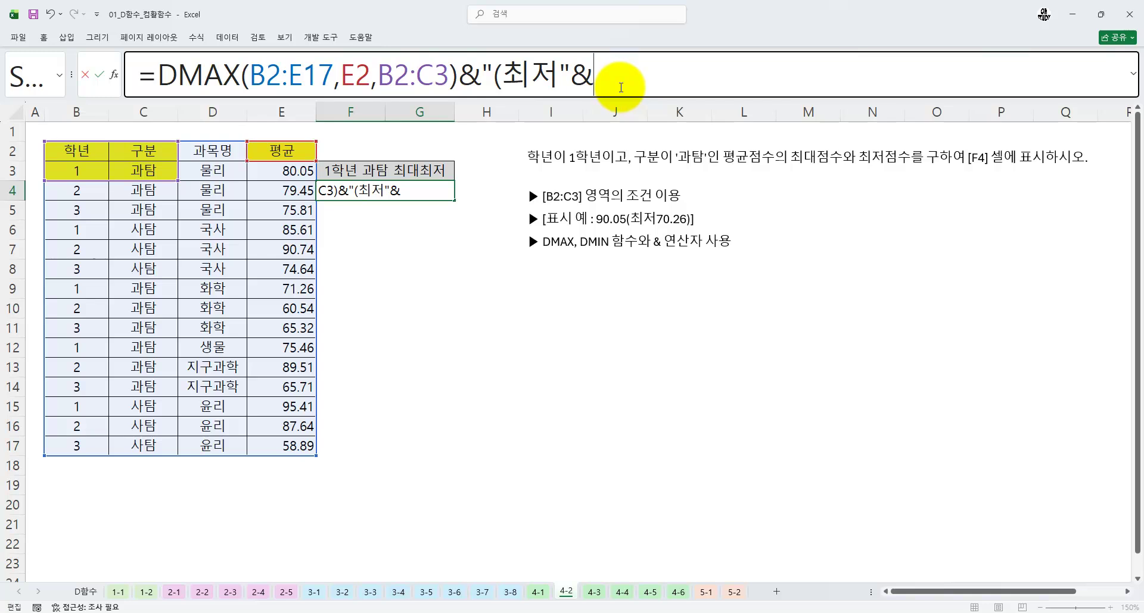
pyautogui.hotkey('ctrl', 'v')
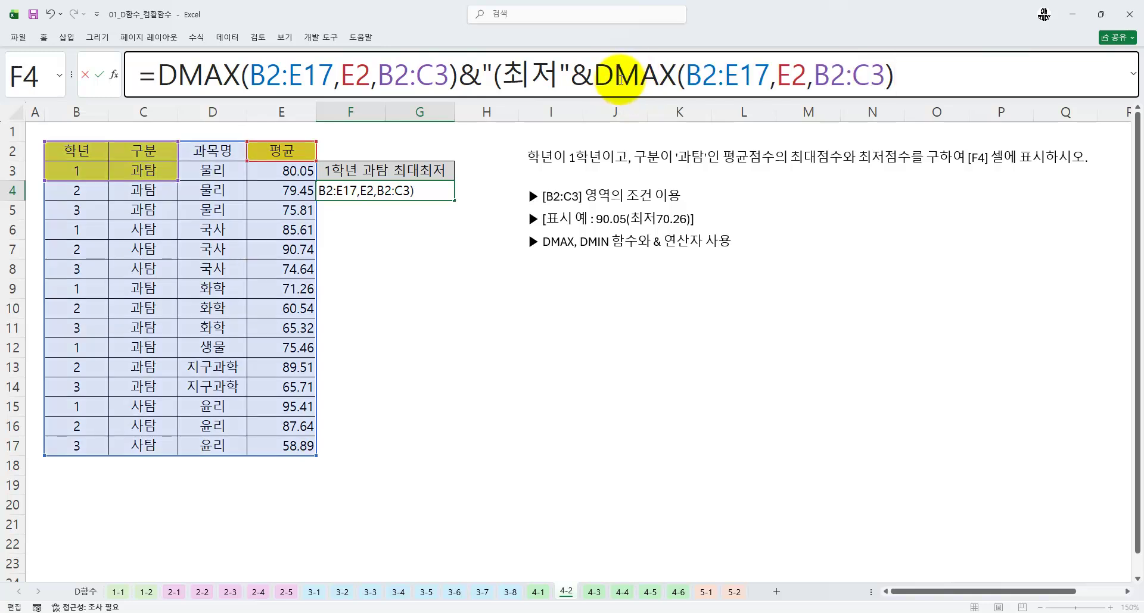
# Change the second DMAX in F4's formula to DMIN, keeping its arguments B2:E17, E2 and B2:C3.
pyautogui.moveTo(594, 74); pyautogui.dragTo(947, 72)
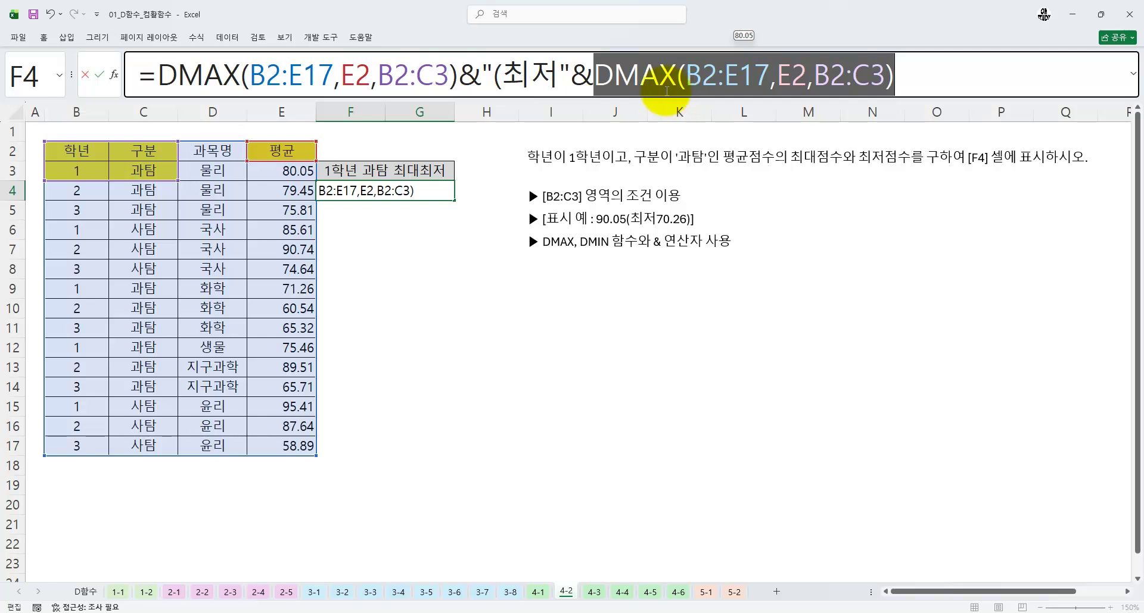
pyautogui.moveTo(640, 75); pyautogui.dragTo(674, 75)
pyautogui.write('ㅑㅜ')
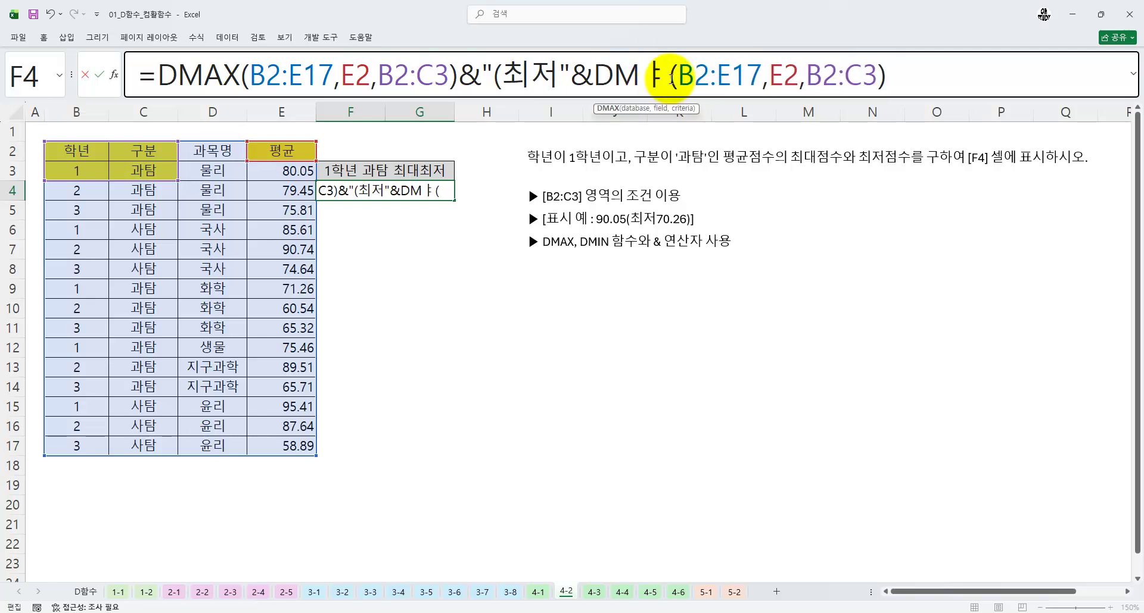
pyautogui.press('BackSpace')
pyautogui.press('BackSpace')
pyautogui.write('IN')
pyautogui.moveTo(149, 86); pyautogui.dragTo(446, 88)
pyautogui.moveTo(610, 82); pyautogui.dragTo(911, 72)
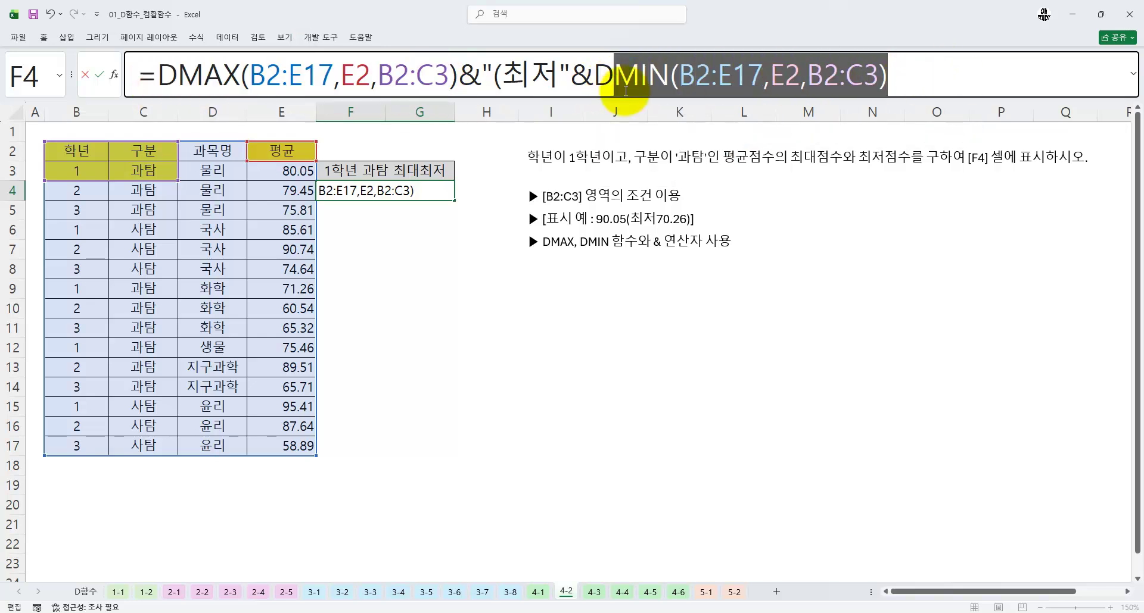
pyautogui.moveTo(458, 76); pyautogui.dragTo(573, 79)
pyautogui.click(577, 80)
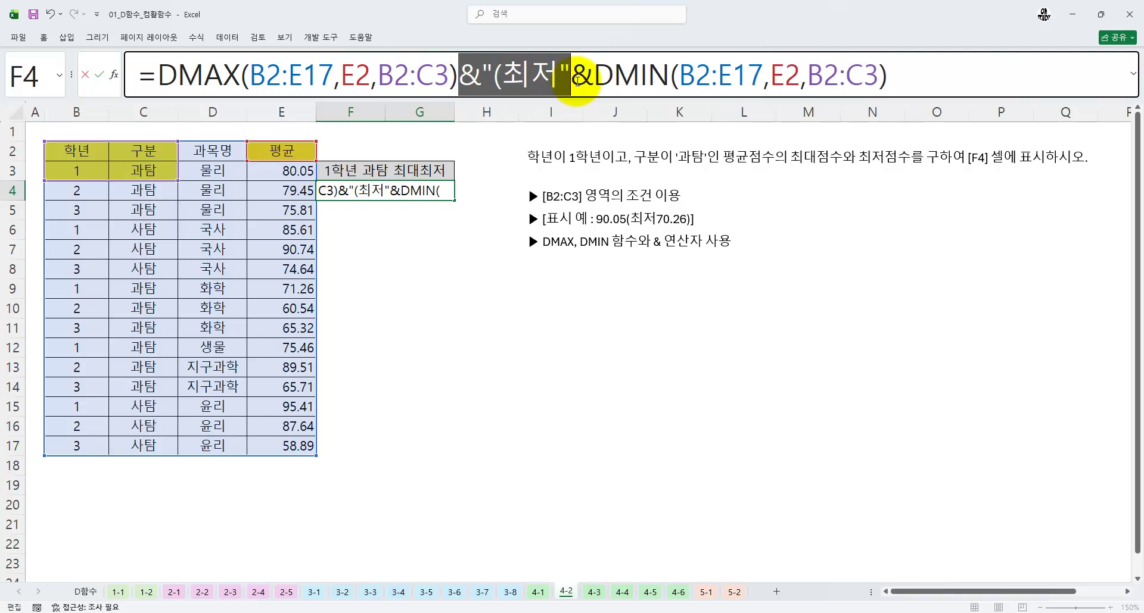
pyautogui.press('Return')
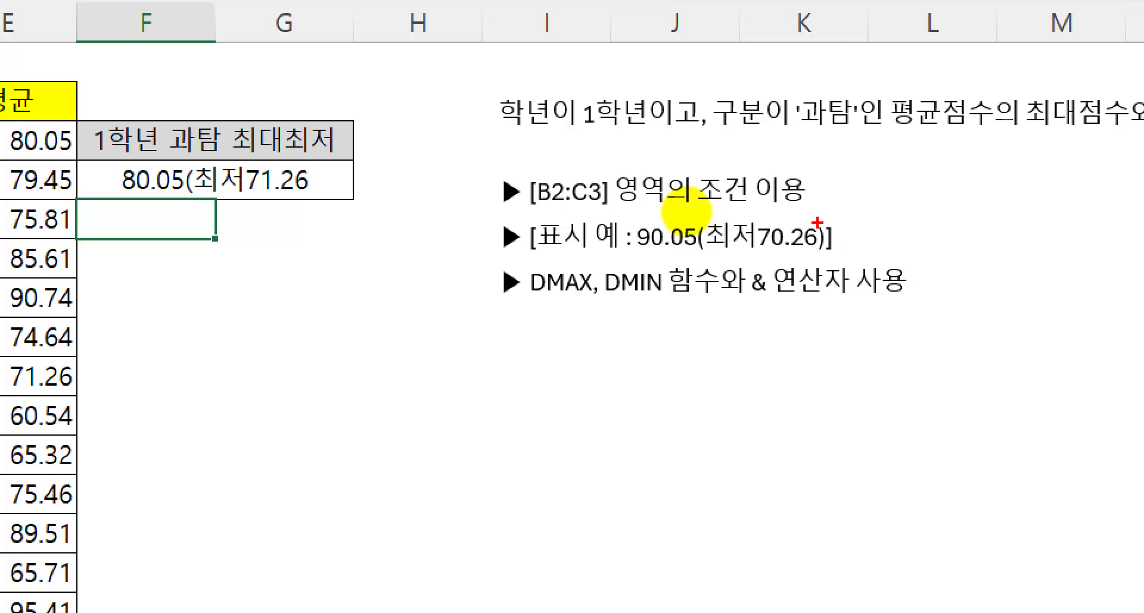
# Append &")" to F4's formula to close the parenthesis, and check the output against the display example.
pyautogui.moveTo(818, 223); pyautogui.dragTo(786, 259)
pyautogui.moveTo(334, 162); pyautogui.dragTo(324, 193)
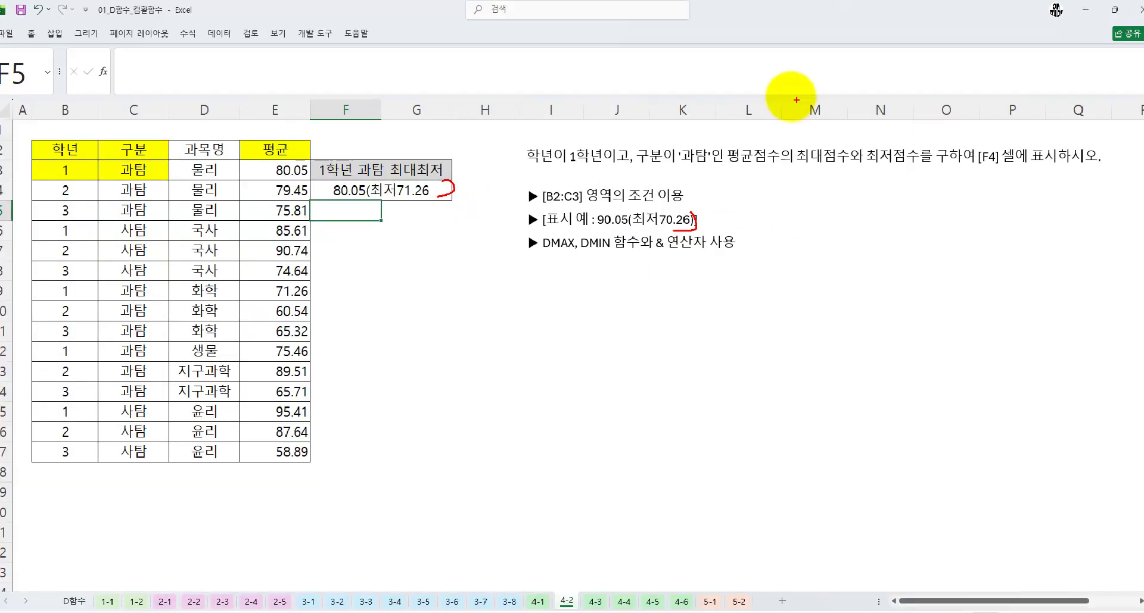
pyautogui.click(261, 189)
pyautogui.click(924, 77)
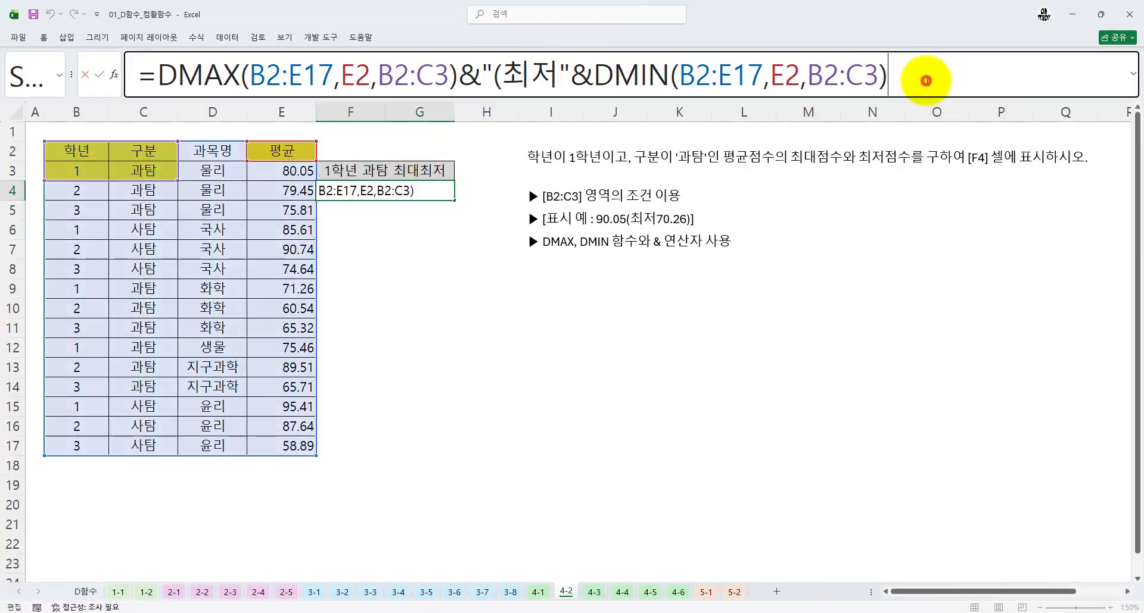
pyautogui.write('&")')
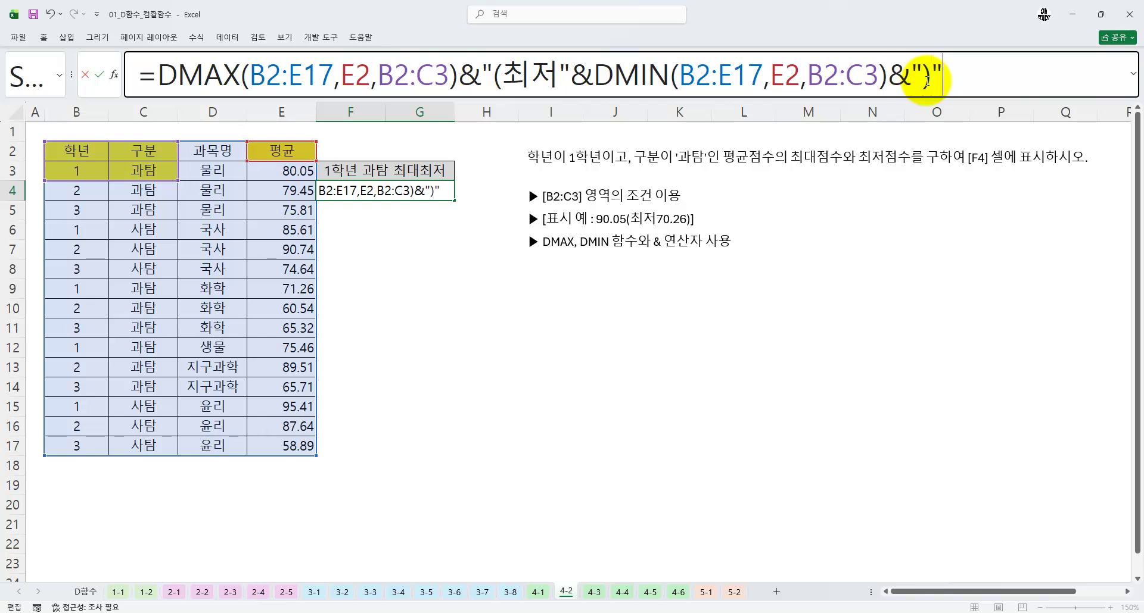
pyautogui.press('Return')
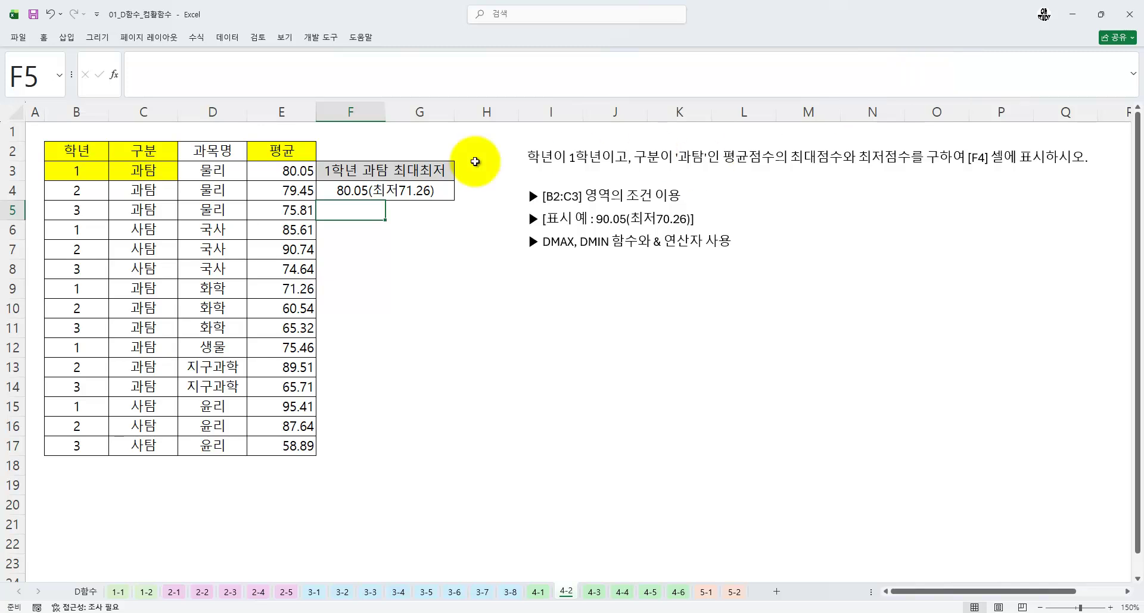
pyautogui.hotkey('ctrl', '1')
pyautogui.click(375, 200)
pyautogui.moveTo(515, 204)
pyautogui.mouseDown()
pyautogui.moveTo(578, 181)
pyautogui.moveTo(546, 210)
pyautogui.mouseUp()
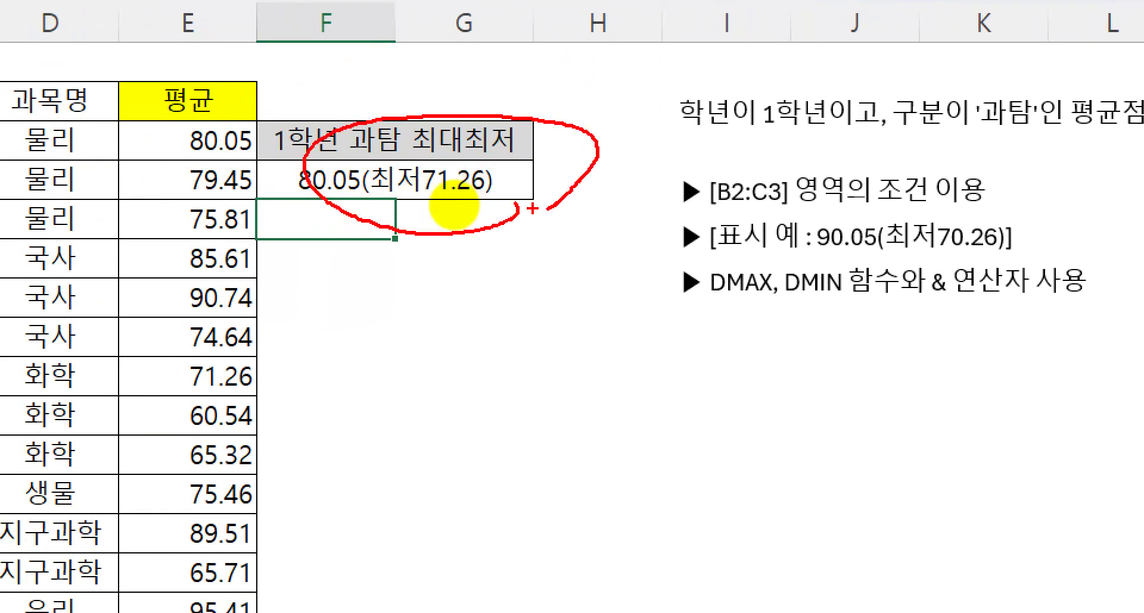
pyautogui.press('Escape')
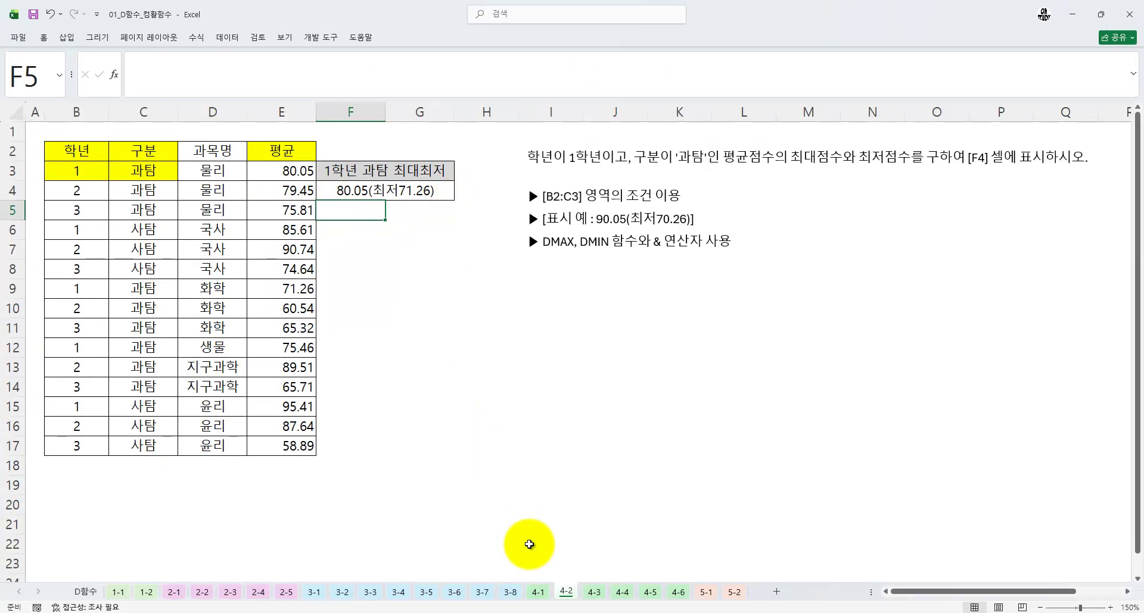
# Open sheet 4-3, select E13 and read the task about 강북지점's average sales quantity.
pyautogui.click(599, 593)
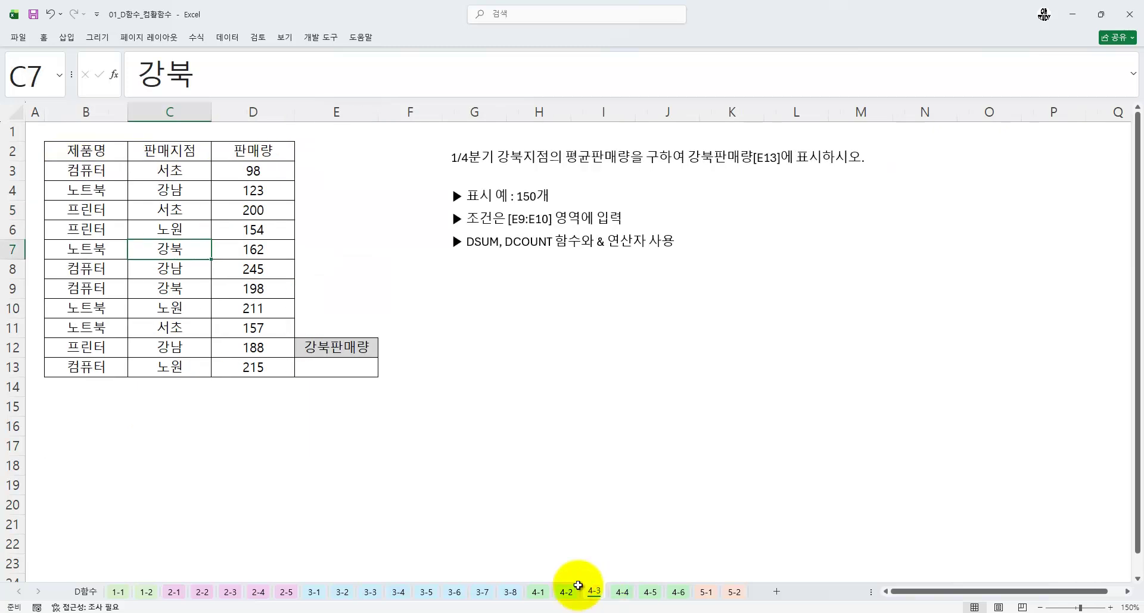
pyautogui.click(333, 368)
pyautogui.hotkey('ctrl', '1')
pyautogui.click(681, 158)
pyautogui.moveTo(553, 170)
pyautogui.mouseDown()
pyautogui.moveTo(624, 170)
pyautogui.moveTo(566, 134)
pyautogui.mouseUp()
pyautogui.moveTo(449, 111); pyautogui.dragTo(468, 175)
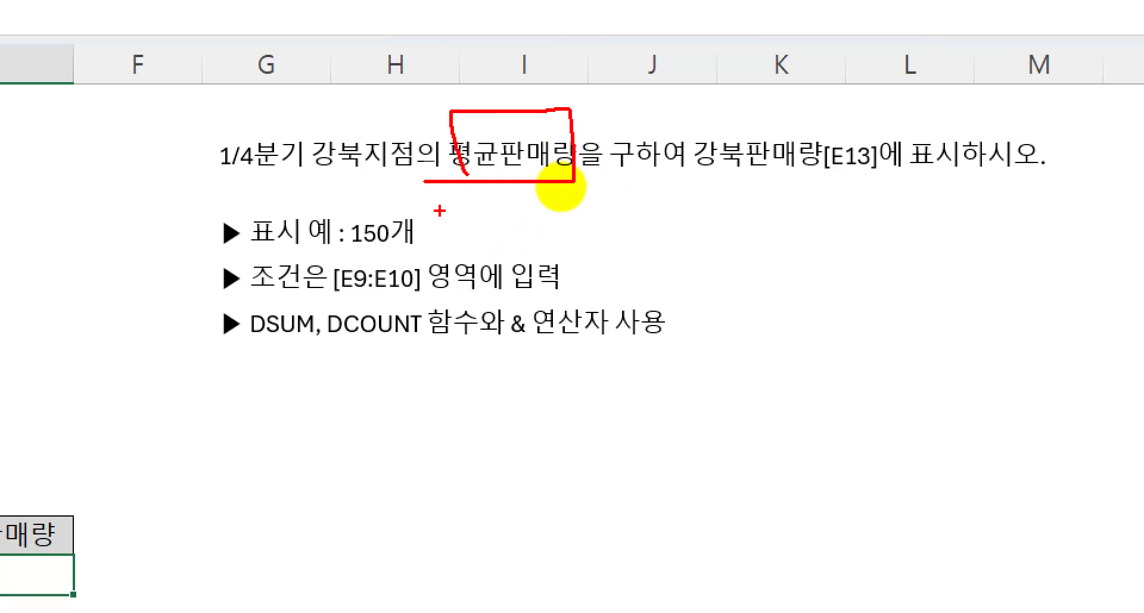
pyautogui.moveTo(458, 175); pyautogui.dragTo(611, 171)
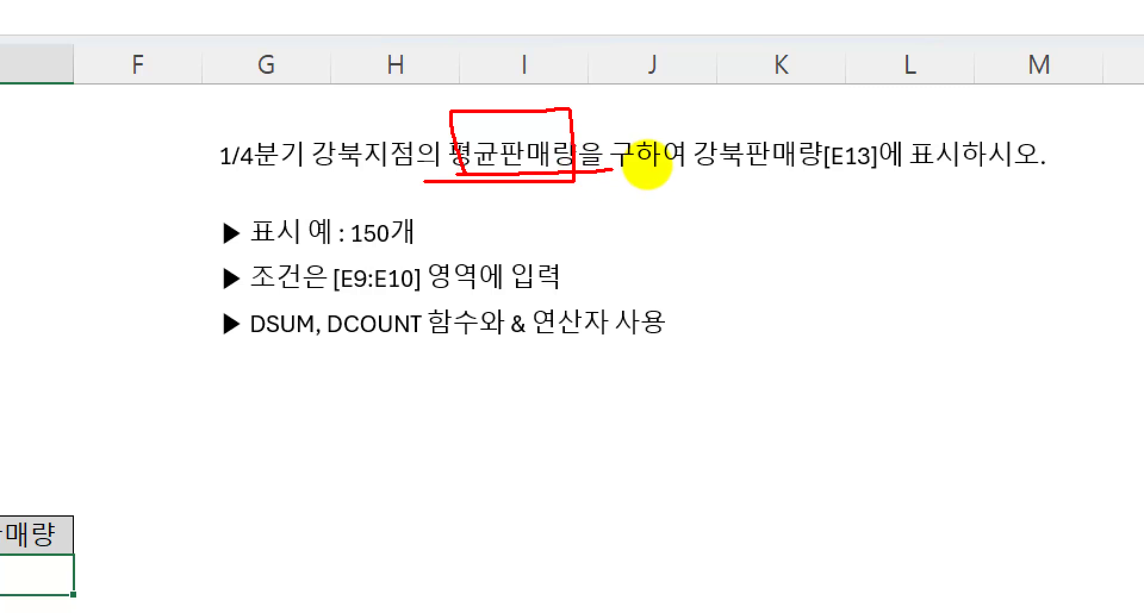
pyautogui.moveTo(365, 163)
pyautogui.mouseDown()
pyautogui.moveTo(312, 189)
pyautogui.moveTo(349, 188)
pyautogui.mouseUp()
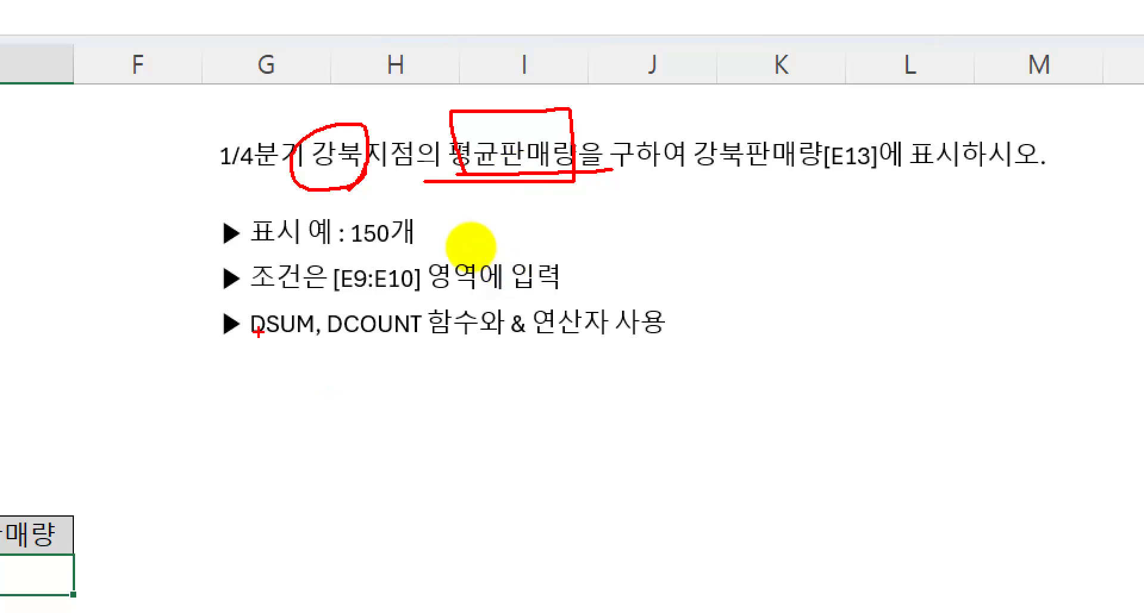
# Examine how dividing DSUM by DCOUNT meets the task's requirement for an average.
pyautogui.moveTo(235, 342); pyautogui.dragTo(428, 343)
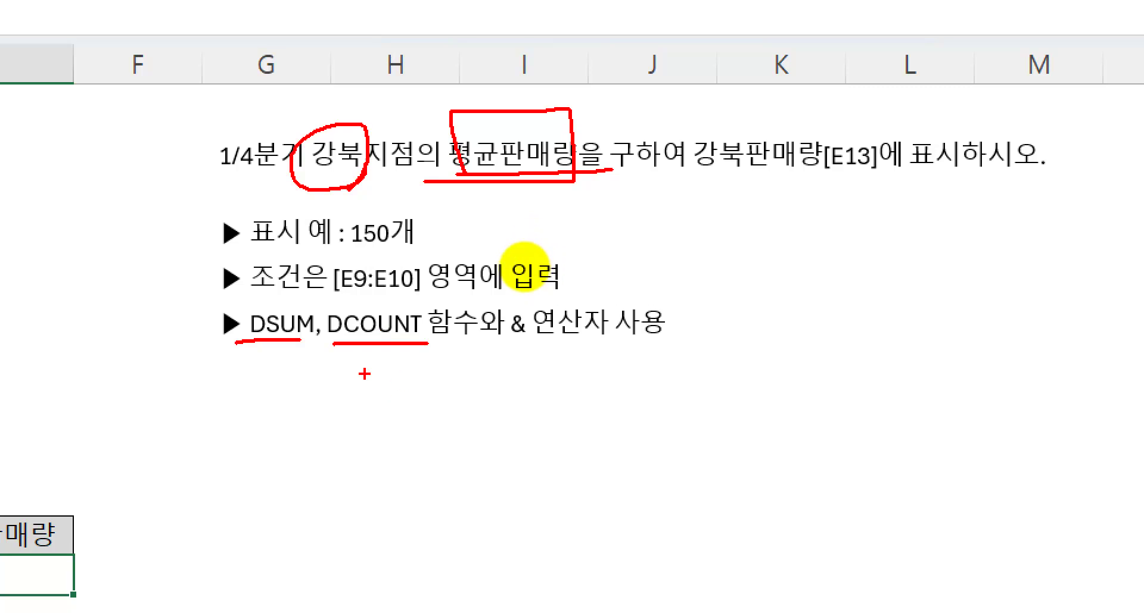
pyautogui.moveTo(242, 352); pyautogui.dragTo(465, 353)
pyautogui.moveTo(481, 166)
pyautogui.mouseDown()
pyautogui.moveTo(474, 176)
pyautogui.moveTo(494, 157)
pyautogui.mouseUp()
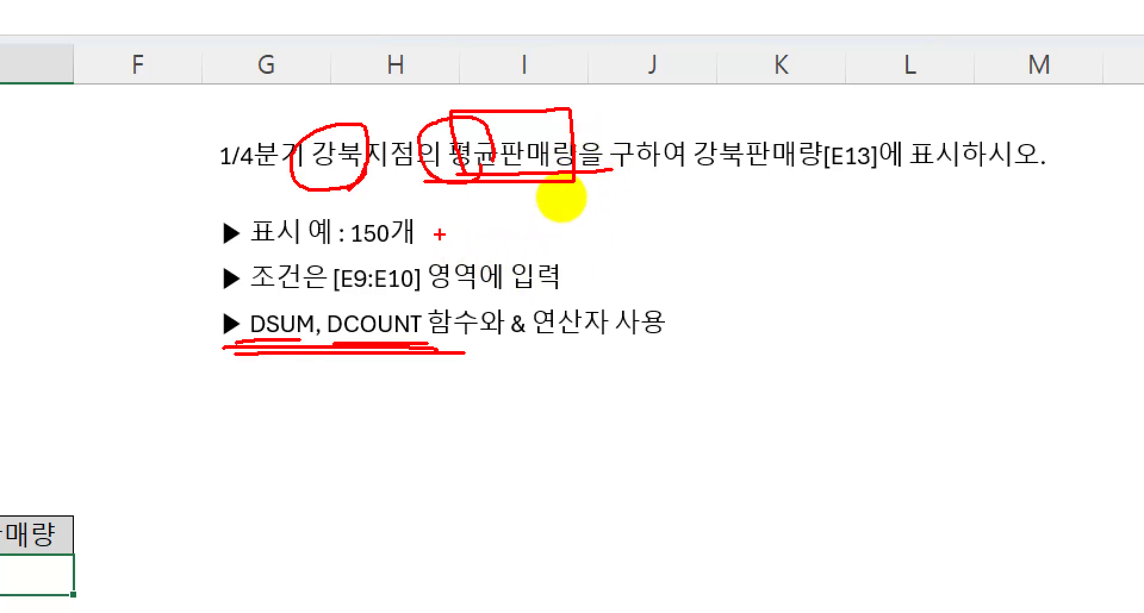
pyautogui.moveTo(286, 298)
pyautogui.mouseDown()
pyautogui.moveTo(298, 340)
pyautogui.moveTo(365, 266)
pyautogui.mouseUp()
pyautogui.moveTo(306, 346); pyautogui.dragTo(290, 368)
pyautogui.moveTo(416, 336)
pyautogui.mouseDown()
pyautogui.moveTo(409, 290)
pyautogui.moveTo(413, 340)
pyautogui.mouseUp()
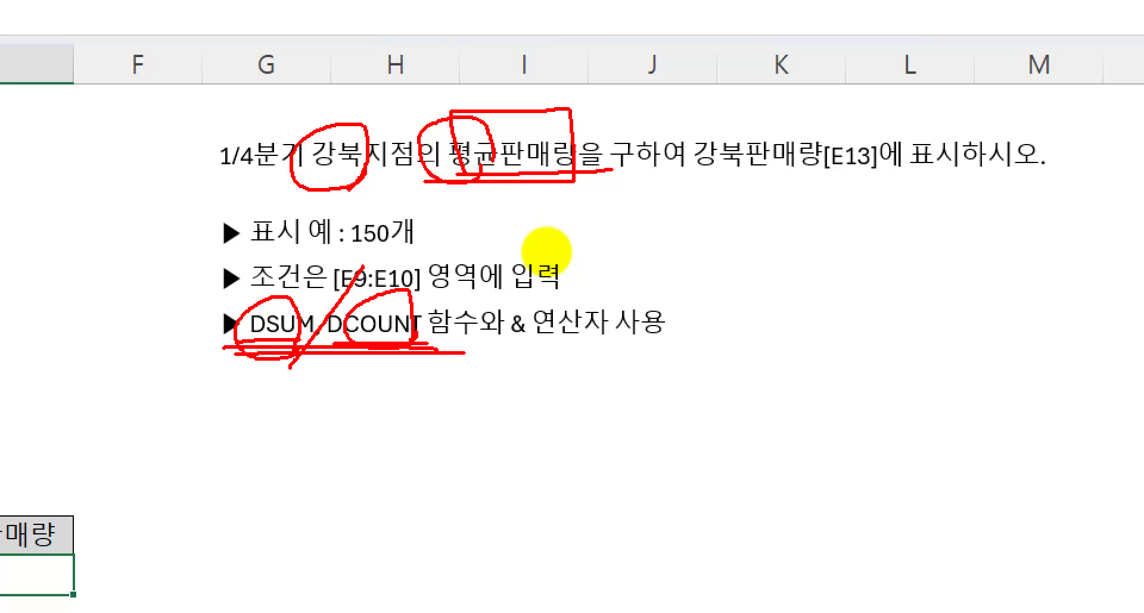
pyautogui.press('Escape')
# Review the task text for the branch, the sales quantity to average and the required DSUM and DCOUNT functions.
pyautogui.hotkey('ctrl', '1')
pyautogui.click(498, 169)
pyautogui.moveTo(498, 169); pyautogui.dragTo(597, 169)
pyautogui.moveTo(695, 167); pyautogui.dragTo(776, 167)
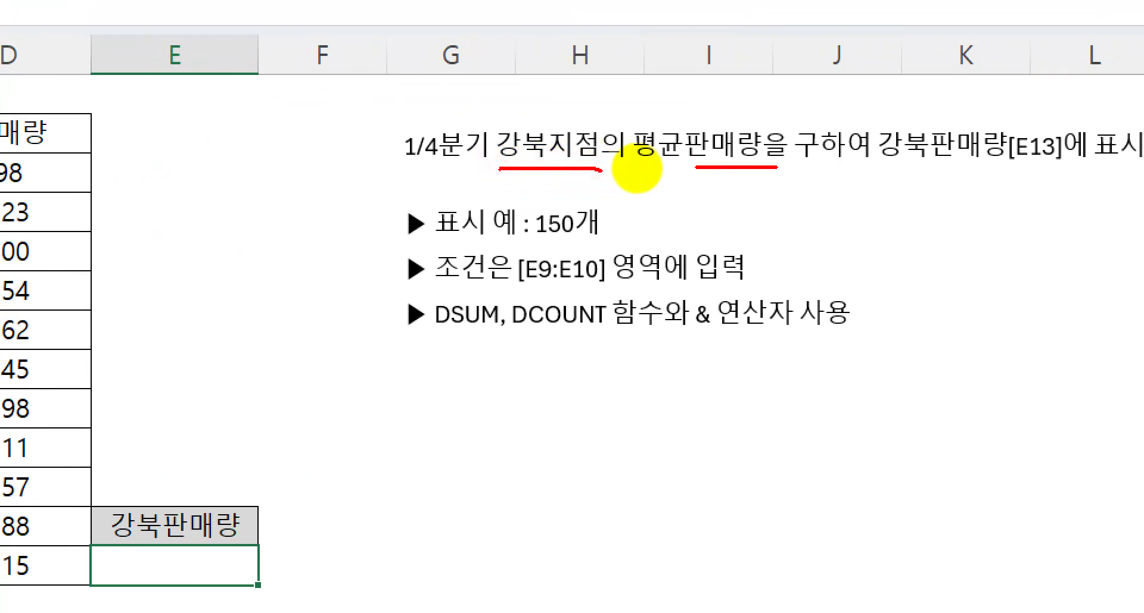
pyautogui.moveTo(487, 274)
pyautogui.mouseDown()
pyautogui.moveTo(452, 344)
pyautogui.moveTo(487, 274)
pyautogui.mouseUp()
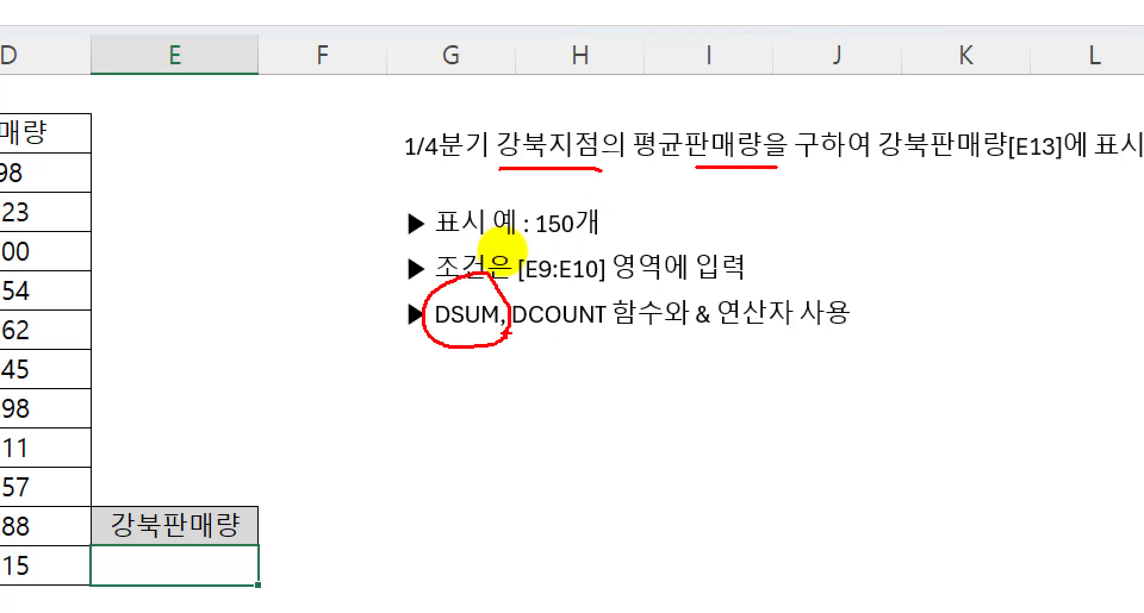
pyautogui.moveTo(479, 151); pyautogui.dragTo(575, 165)
pyautogui.moveTo(587, 338)
pyautogui.mouseDown()
pyautogui.moveTo(622, 295)
pyautogui.moveTo(601, 339)
pyautogui.mouseUp()
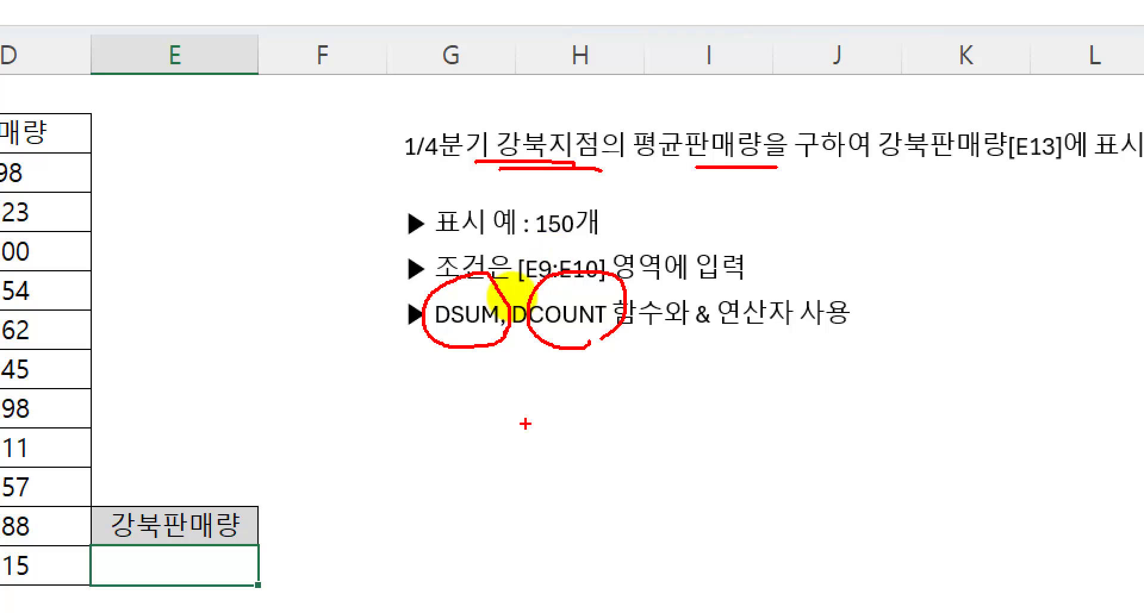
pyautogui.press('Escape')
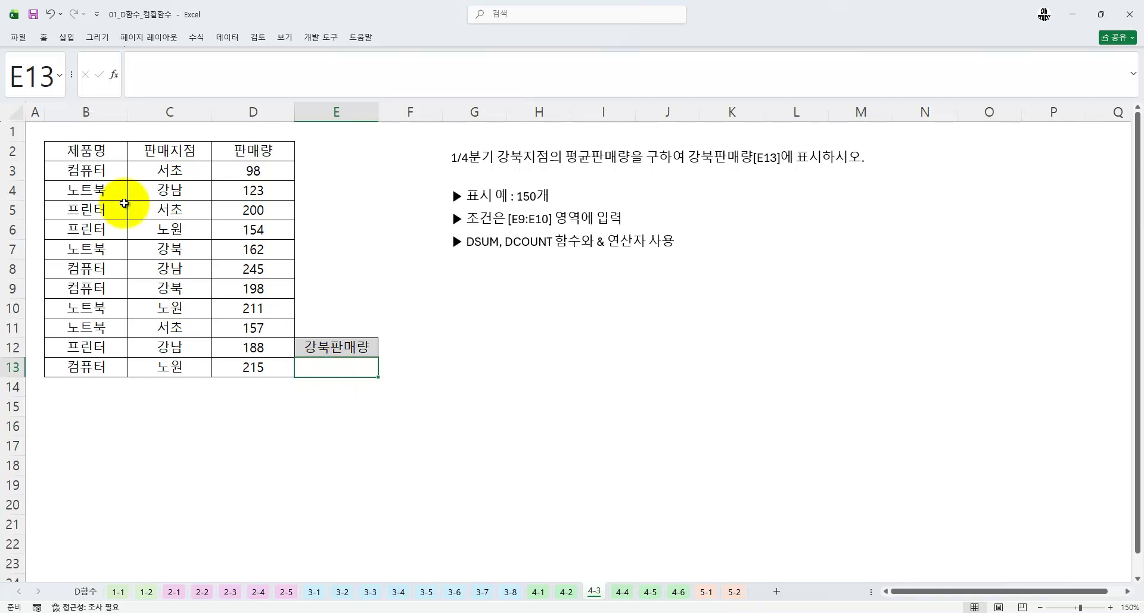
# Examine the 강북 rows in the 판매지점 column, their 판매량 values and the criteria location E9:E10 given in the task.
pyautogui.hotkey('ctrl', '1')
pyautogui.click(92, 199)
pyautogui.moveTo(297, 285); pyautogui.dragTo(356, 261)
pyautogui.moveTo(290, 355); pyautogui.dragTo(353, 343)
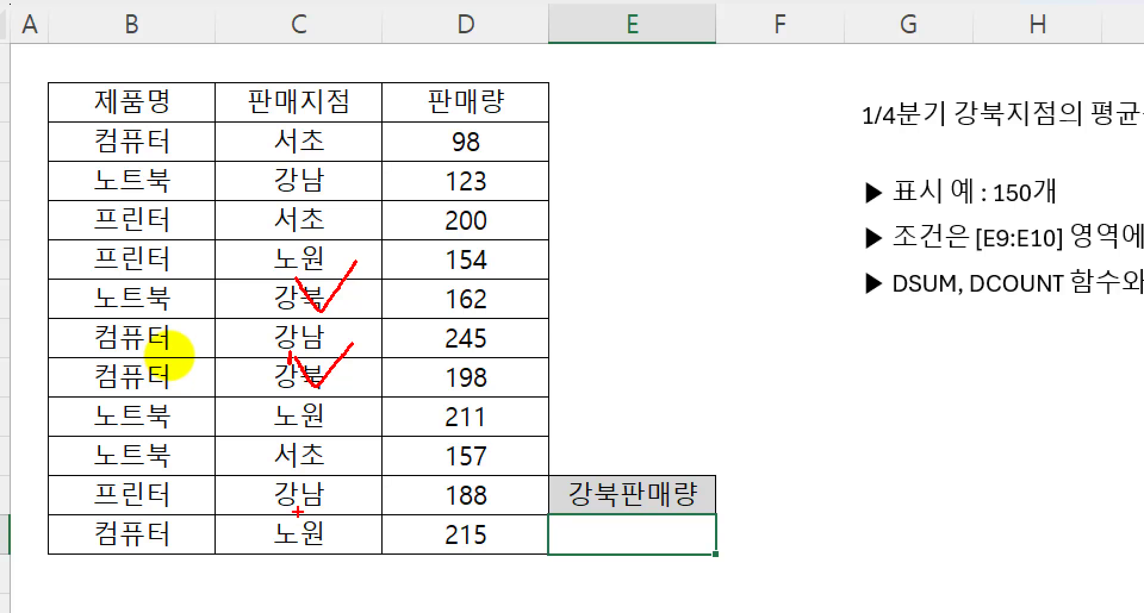
pyautogui.moveTo(453, 271); pyautogui.dragTo(498, 268)
pyautogui.moveTo(460, 349); pyautogui.dragTo(514, 343)
pyautogui.press('Escape')
pyautogui.hotkey('ctrl', '1')
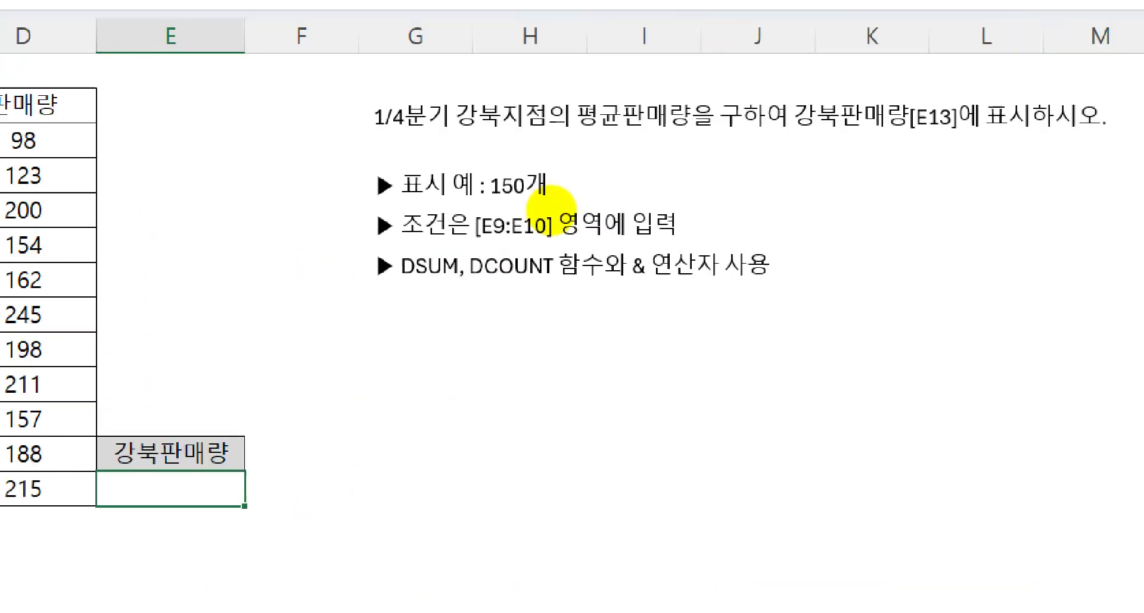
pyautogui.moveTo(499, 230); pyautogui.dragTo(558, 230)
pyautogui.press('Escape')
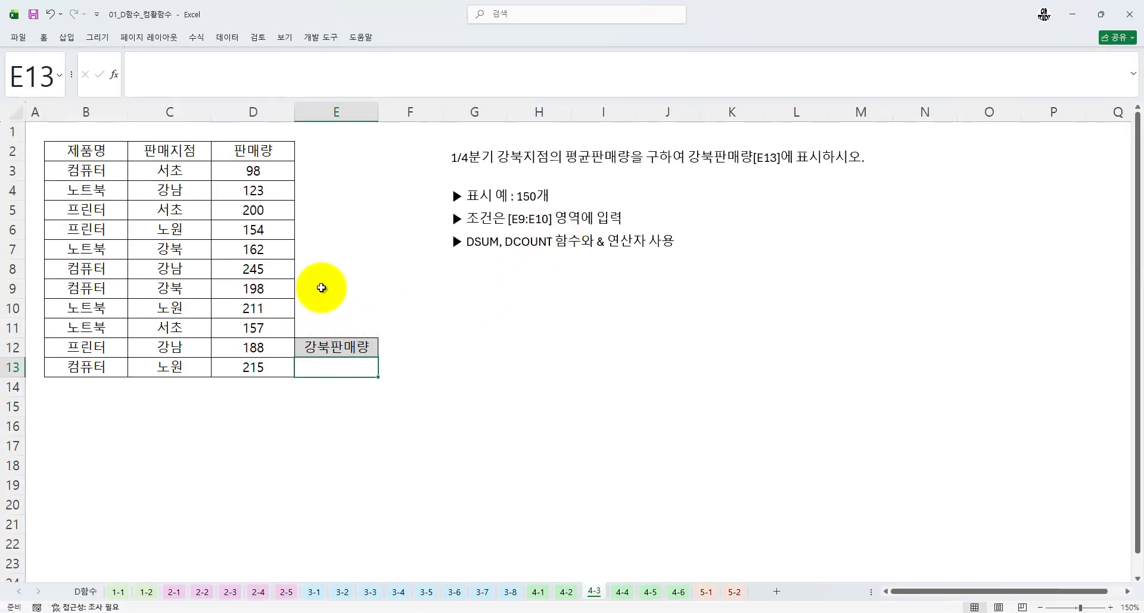
# Copy the 판매지점 header and a 강북 entry from C2 and C7 into E9:E10 as the criteria.
pyautogui.moveTo(321, 288); pyautogui.dragTo(322, 306)
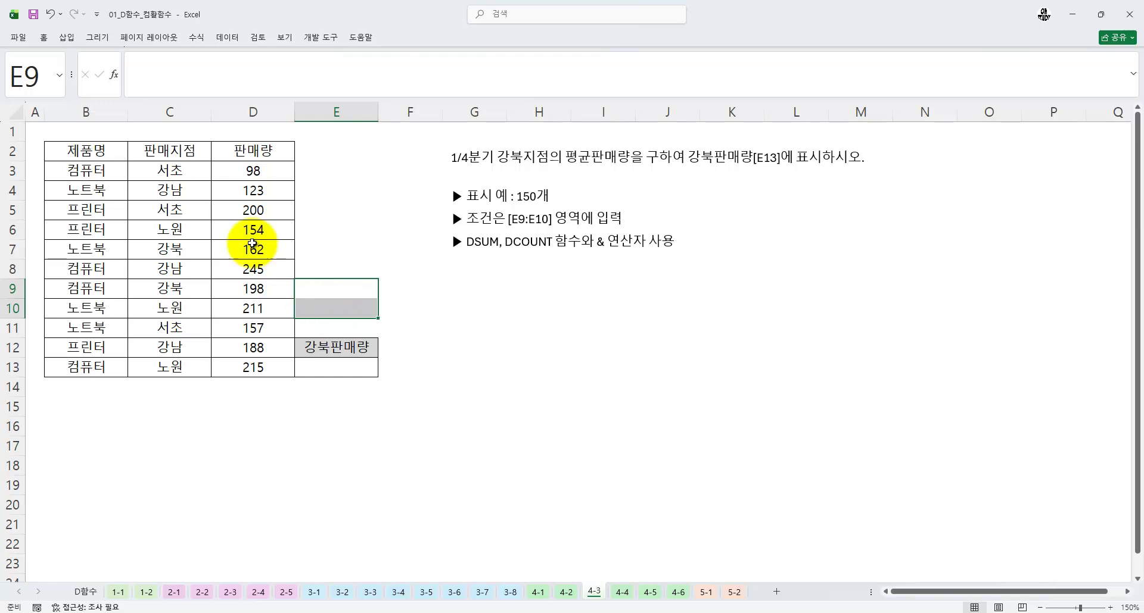
pyautogui.click(171, 153)
pyautogui.keyDown('ctrl'); pyautogui.click(171, 249); pyautogui.keyUp('ctrl')
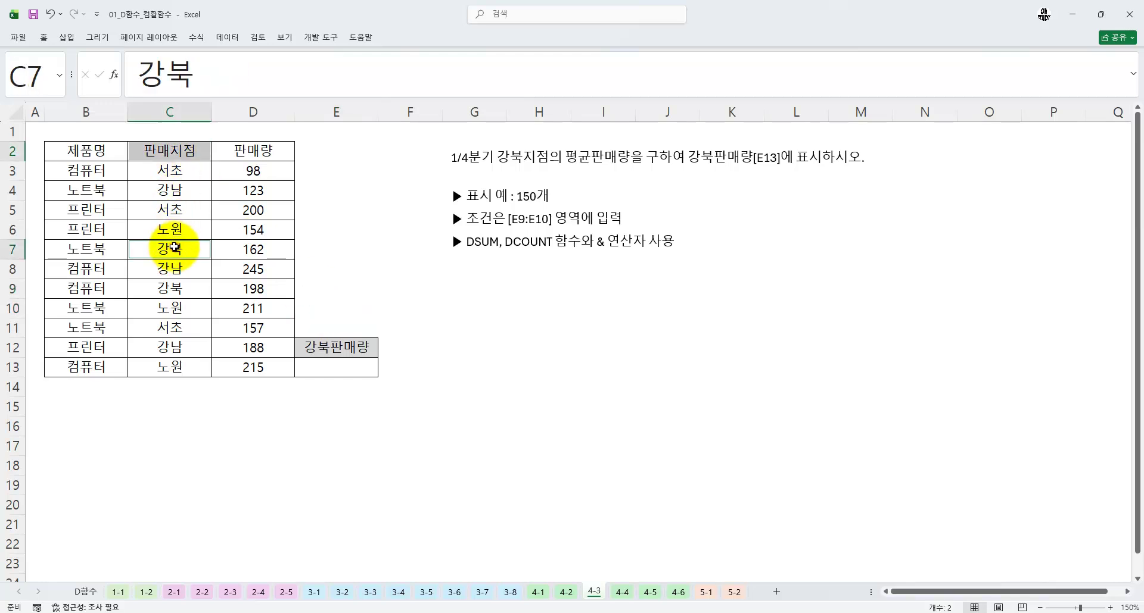
pyautogui.hotkey('ctrl', 'c')
pyautogui.click(334, 289)
pyautogui.hotkey('ctrl', 'v')
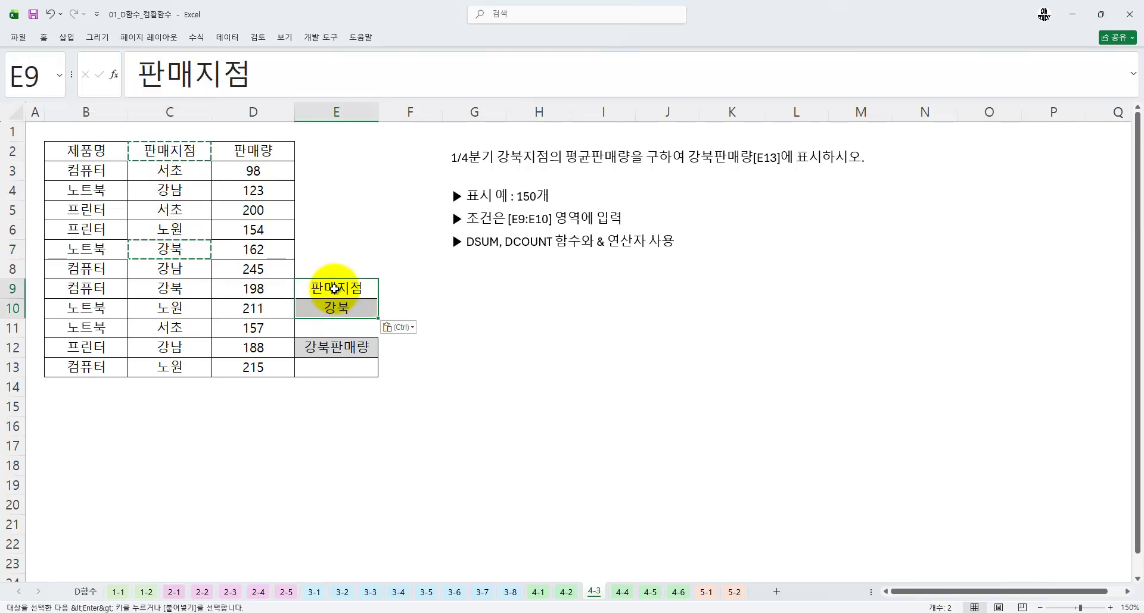
# Fill the criteria range E9:E10 and the 판매량 header in D2 with yellow.
pyautogui.click(44, 40)
pyautogui.click(196, 81)
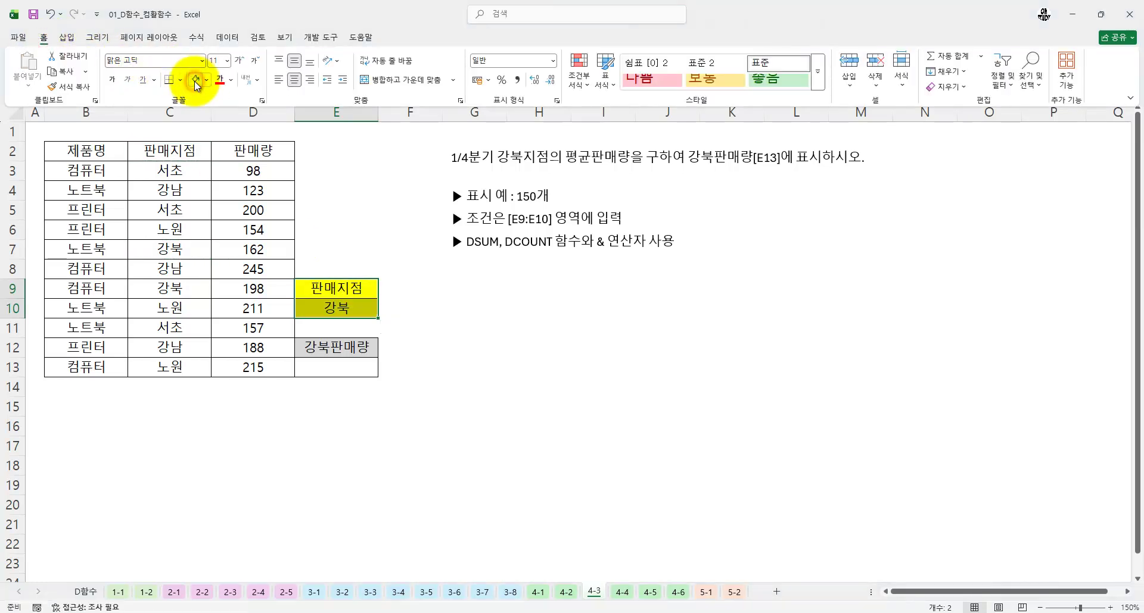
pyautogui.click(255, 150)
pyautogui.click(255, 150)
pyautogui.click(50, 40)
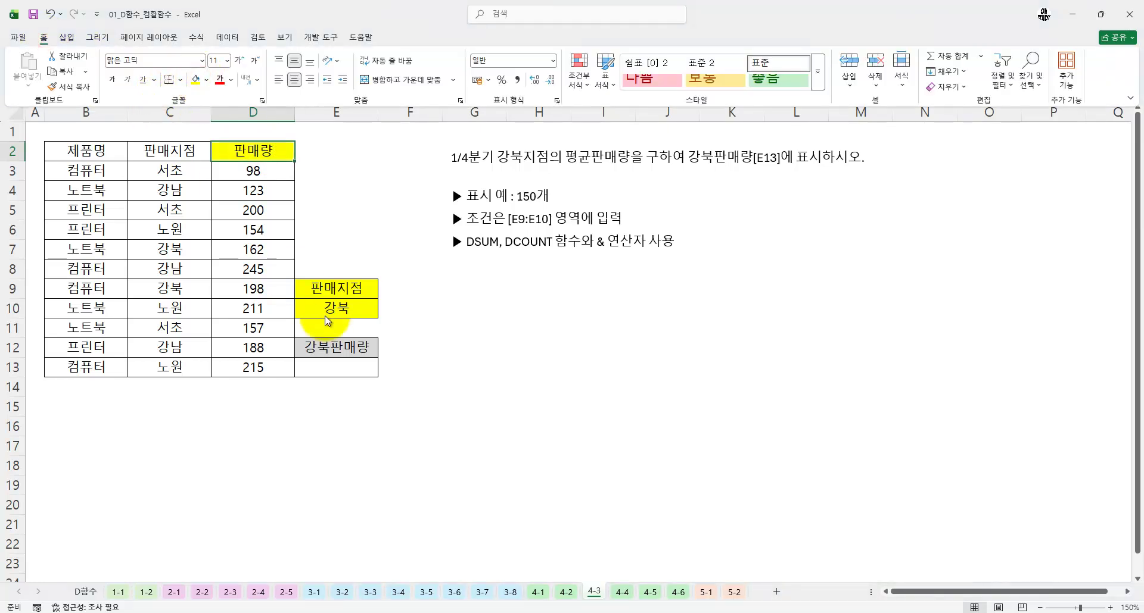
# Enter a DSUM formula in E13 with database B2:D13, field D2 and criteria E9:E10.
pyautogui.click(344, 366)
pyautogui.click(343, 368)
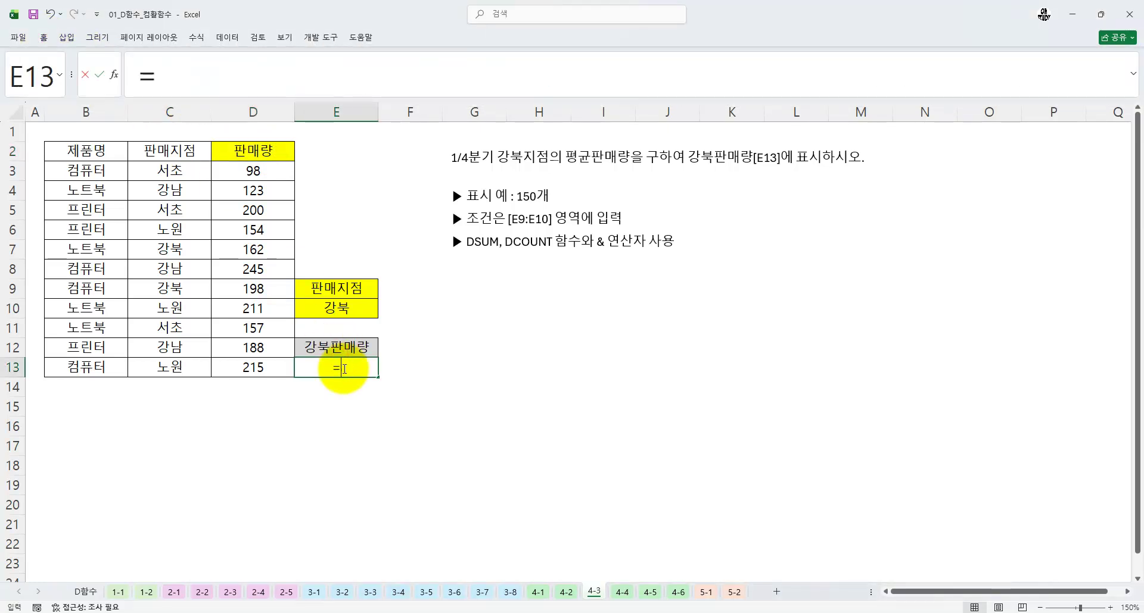
pyautogui.write('=DSUM(')
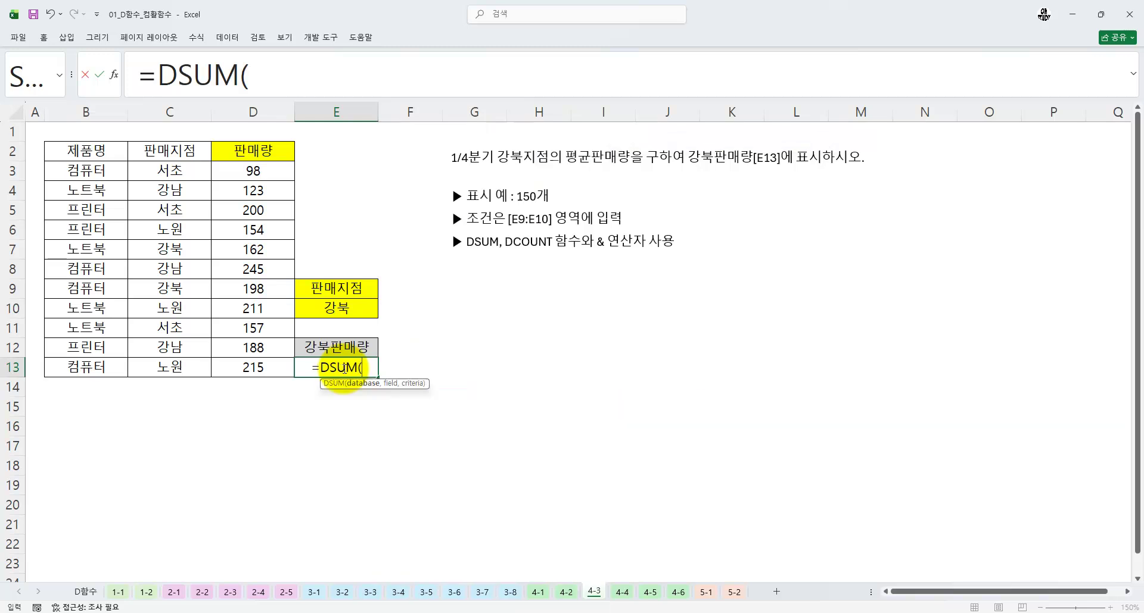
pyautogui.hotkey('ctrl', 'a')
pyautogui.moveTo(449, 278); pyautogui.dragTo(490, 279)
pyautogui.moveTo(83, 152); pyautogui.dragTo(258, 373)
pyautogui.click(491, 328)
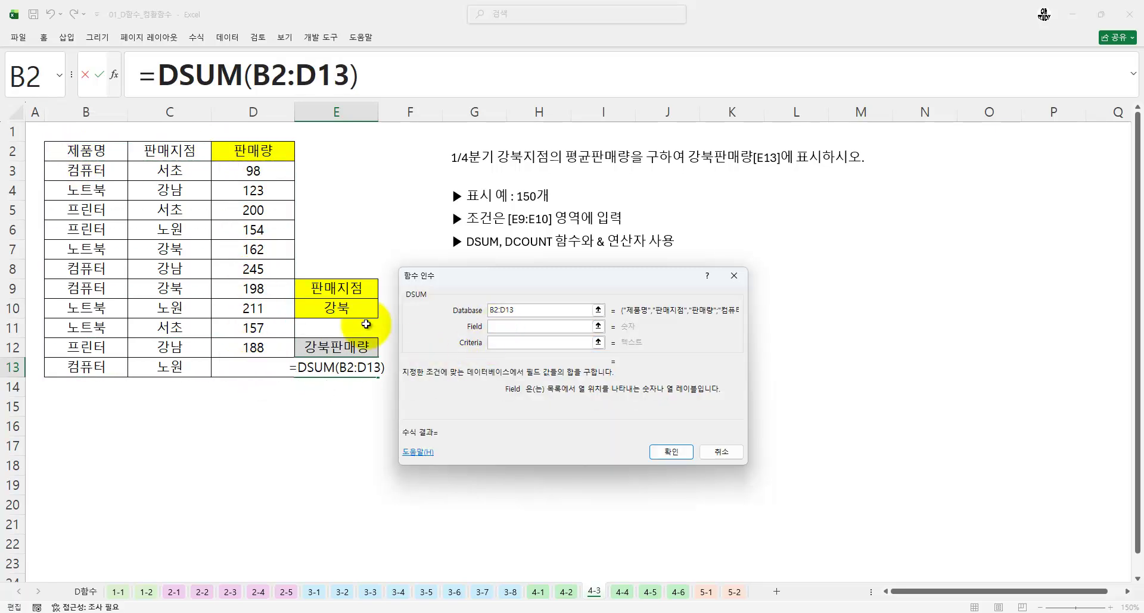
pyautogui.click(264, 150)
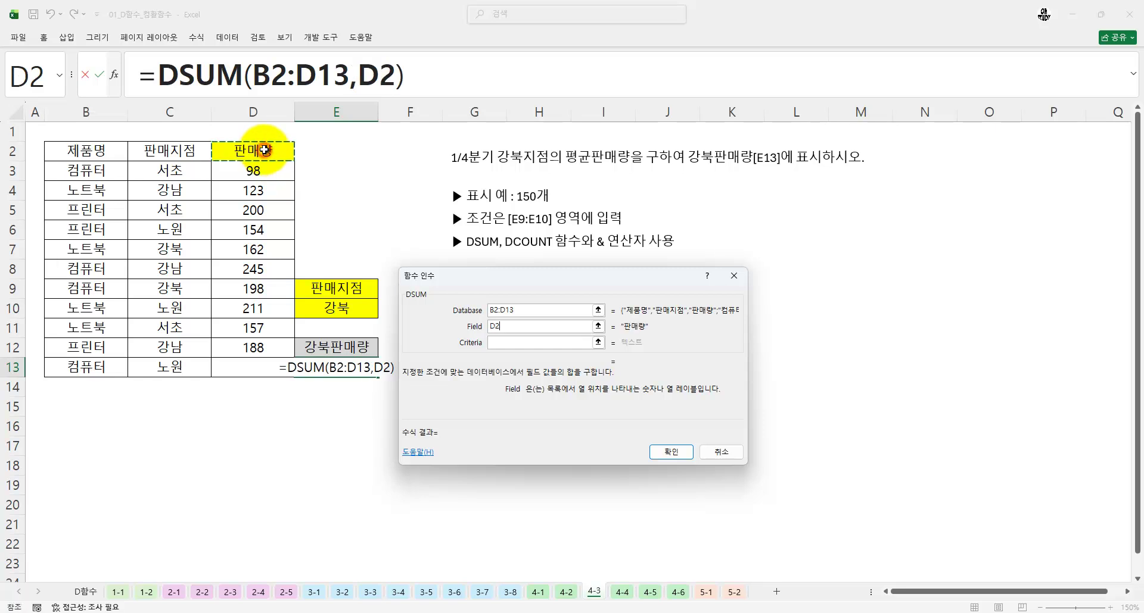
pyautogui.press('Tab')
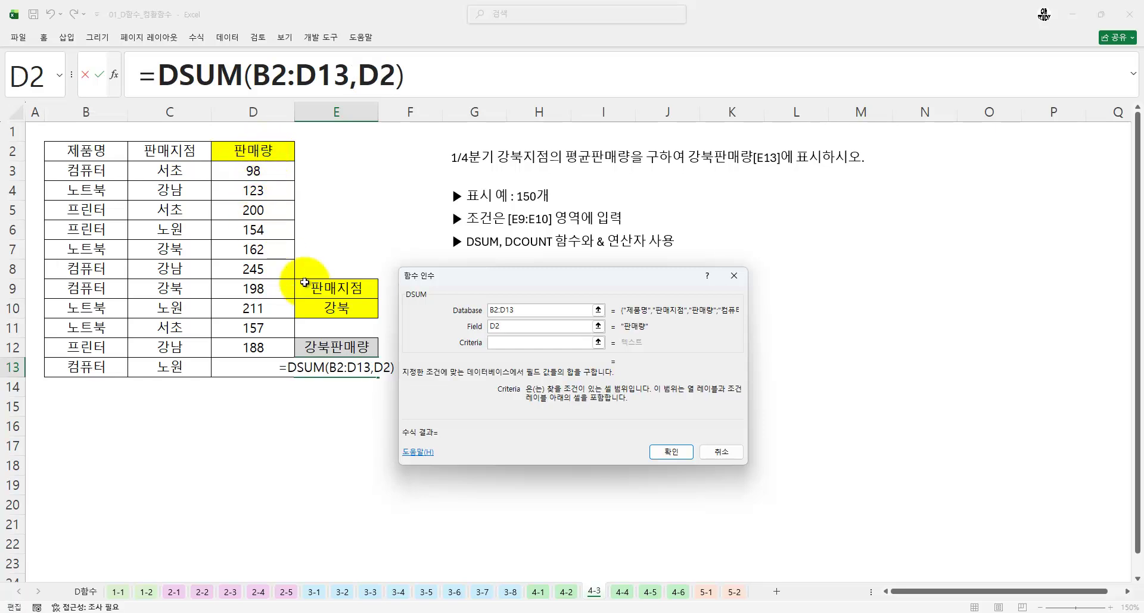
pyautogui.moveTo(333, 289); pyautogui.dragTo(328, 308)
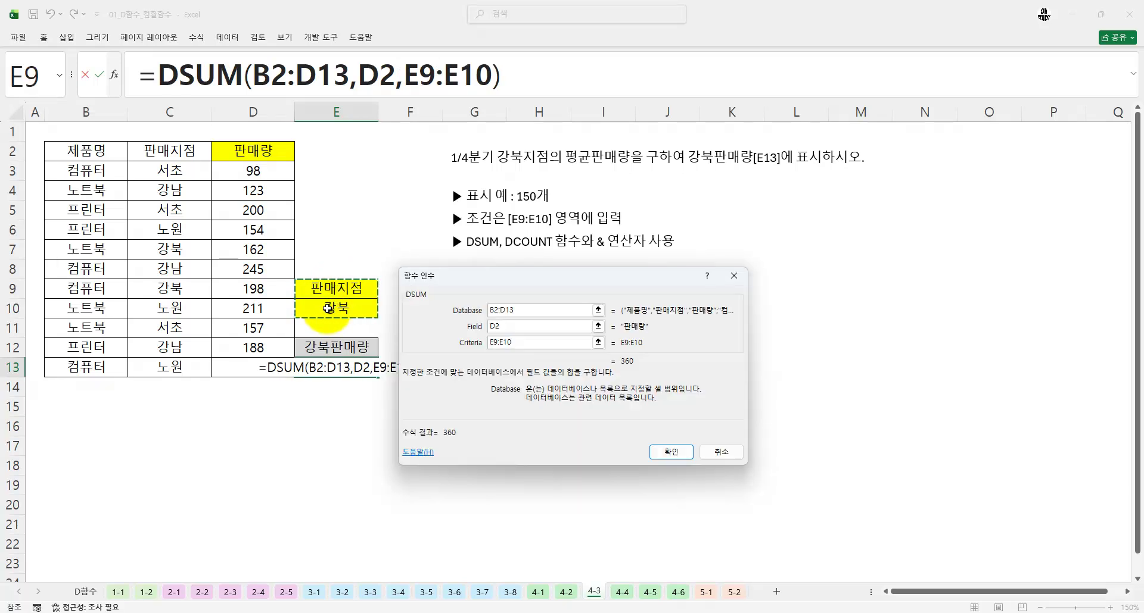
pyautogui.click(673, 453)
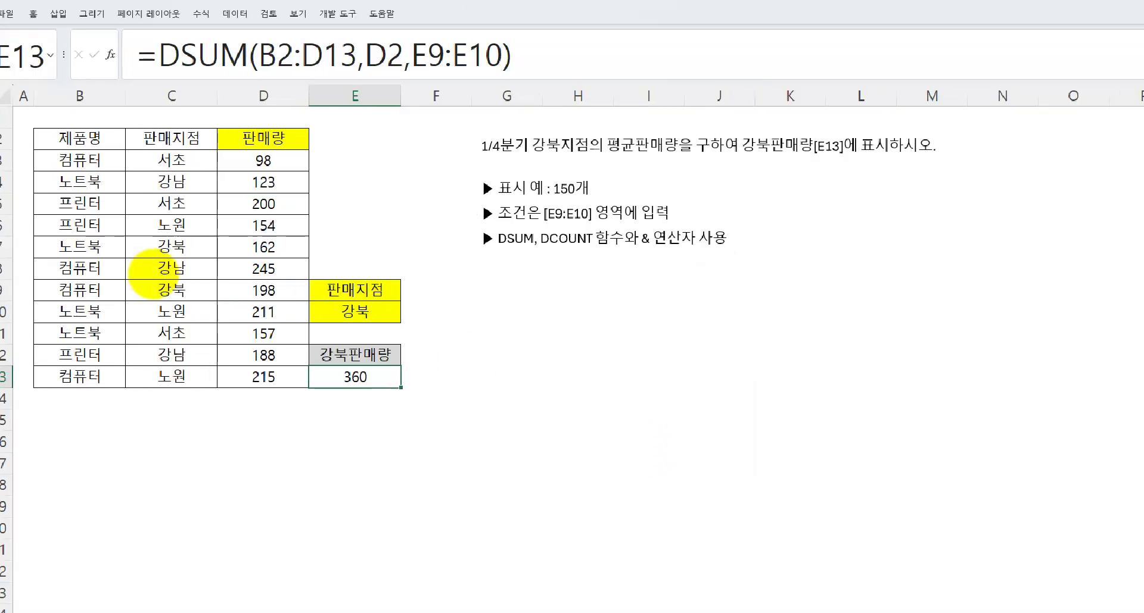
# Examine the 강북 rows and the DSUM total to see how DCOUNT supplies the divisor for the average.
pyautogui.click(118, 248)
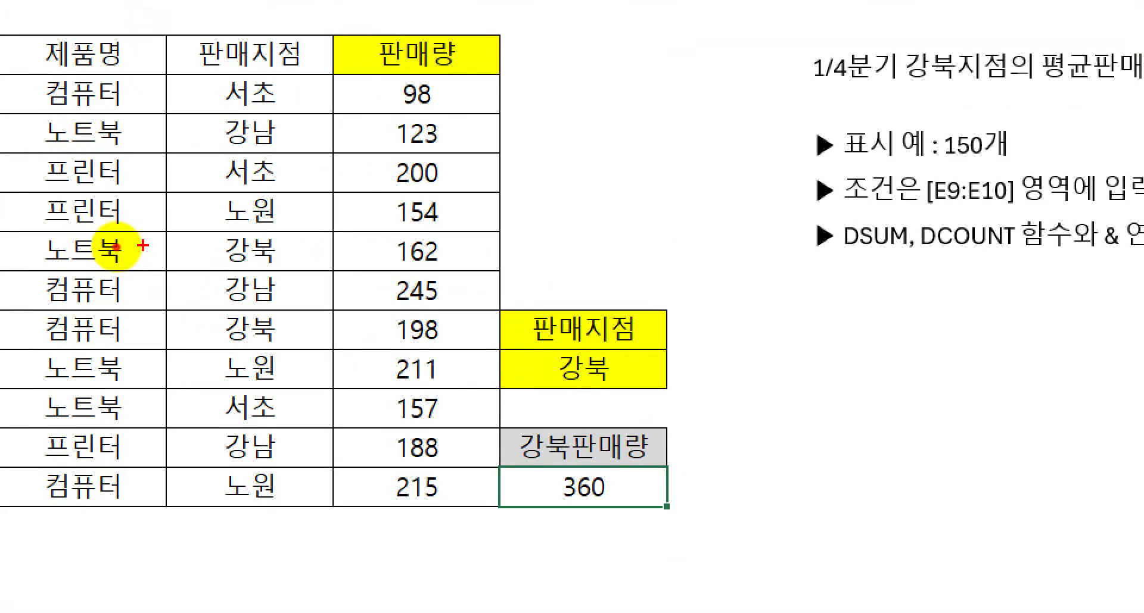
pyautogui.moveTo(186, 292); pyautogui.dragTo(187, 293)
pyautogui.moveTo(274, 262); pyautogui.dragTo(296, 277)
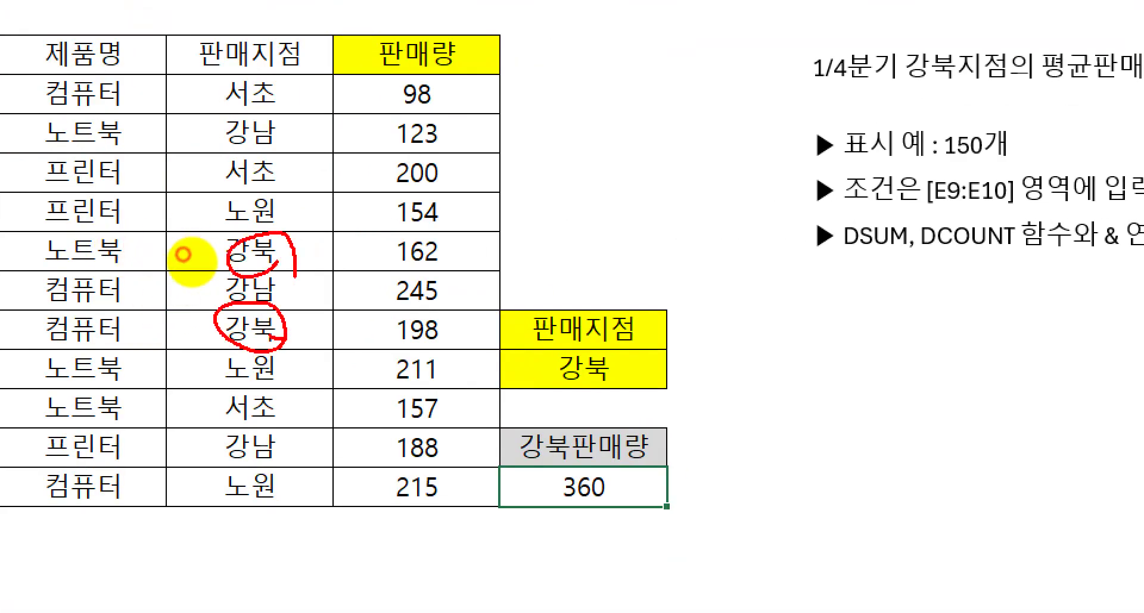
pyautogui.moveTo(643, 459); pyautogui.dragTo(611, 527)
pyautogui.moveTo(663, 488)
pyautogui.mouseDown()
pyautogui.moveTo(754, 505)
pyautogui.moveTo(785, 526)
pyautogui.mouseUp()
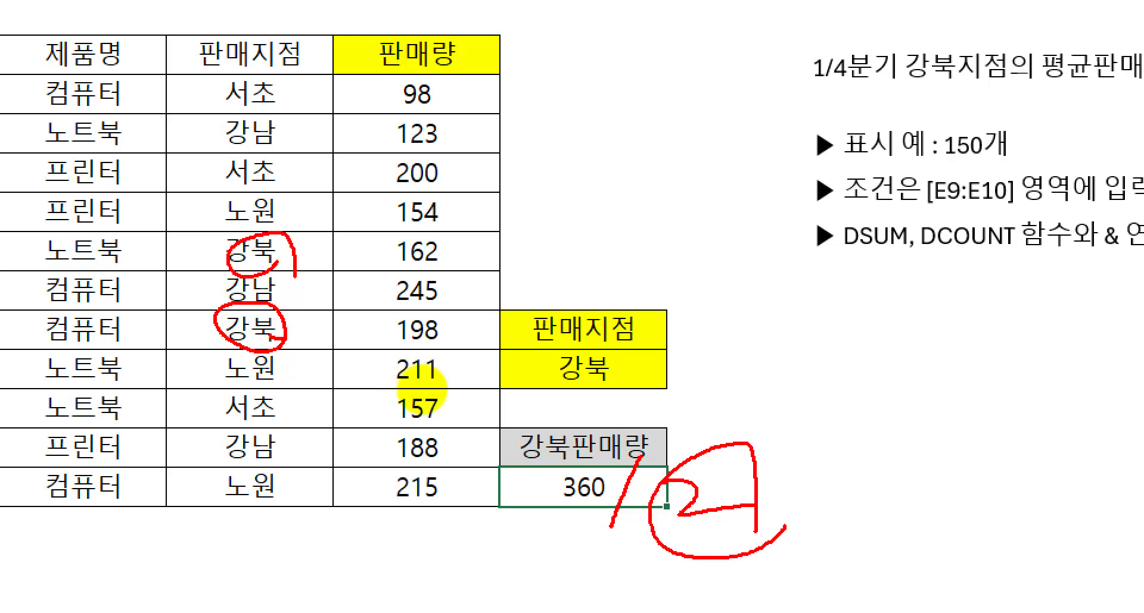
pyautogui.moveTo(930, 249); pyautogui.dragTo(1049, 245)
pyautogui.moveTo(947, 260); pyautogui.dragTo(1047, 252)
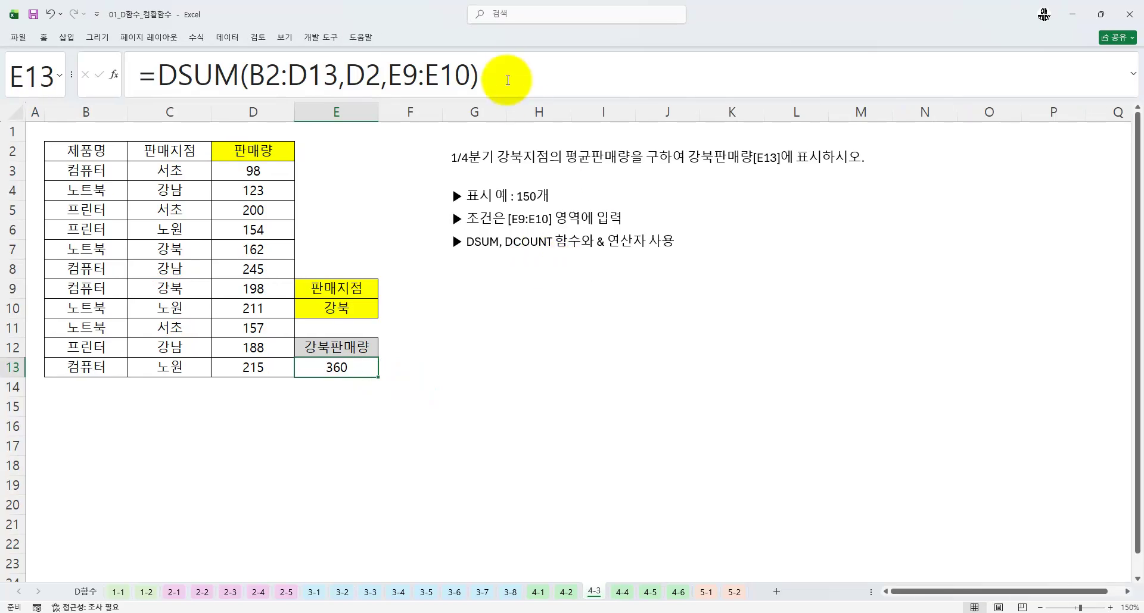
# Divide E13's DSUM by DCOUNT with database B2:D13, field D2 and criteria E9:E10.
pyautogui.click(510, 67)
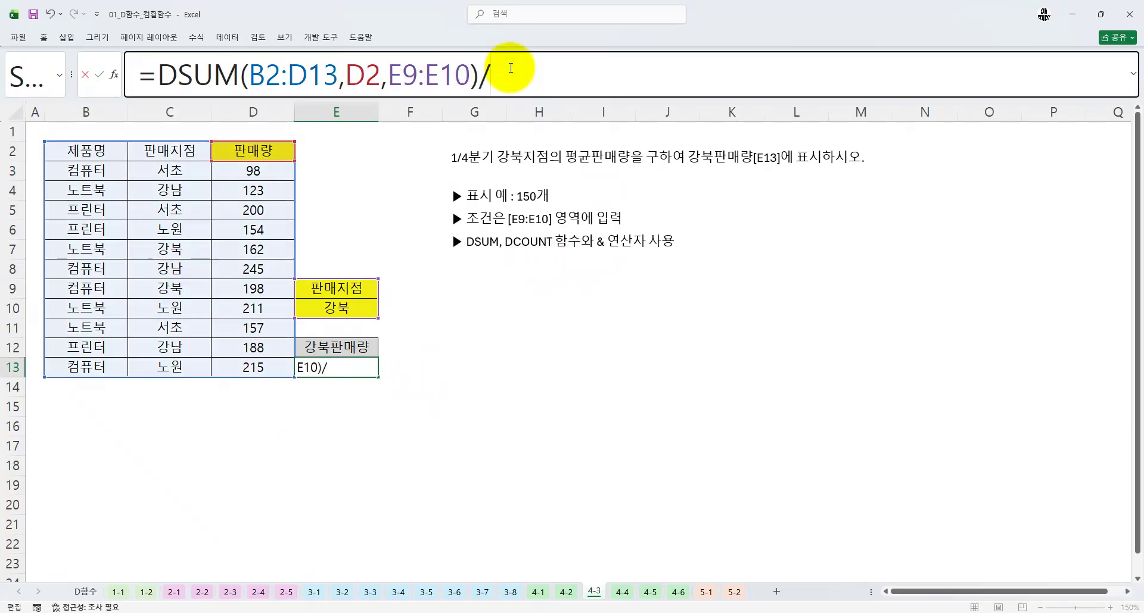
pyautogui.write('DCOUNT(')
pyautogui.hotkey('ctrl', 'a')
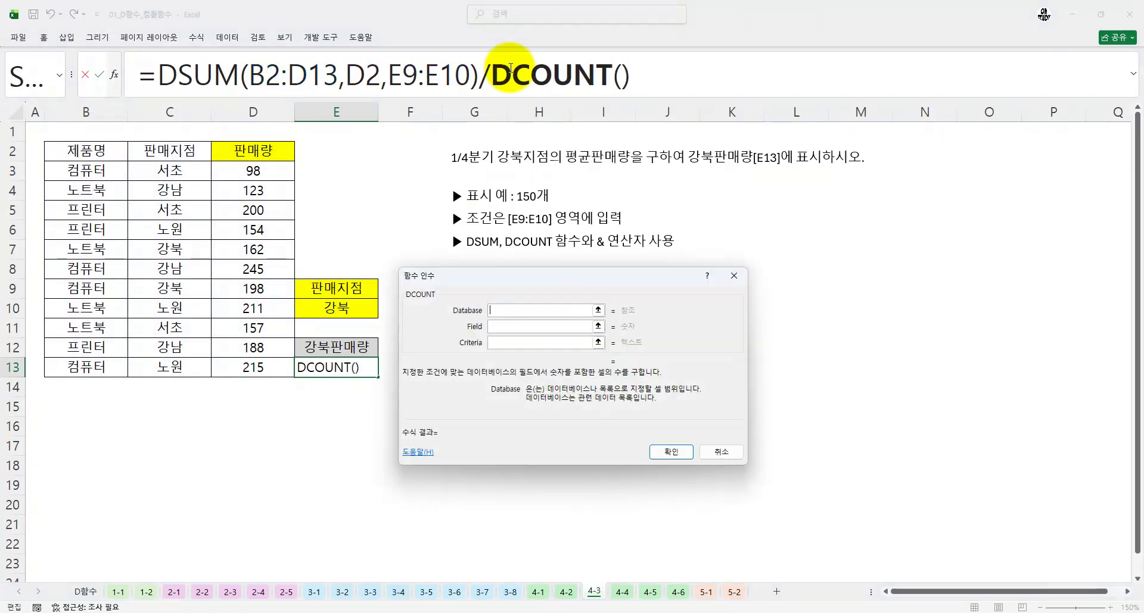
pyautogui.moveTo(68, 149); pyautogui.dragTo(251, 357)
pyautogui.press('Tab')
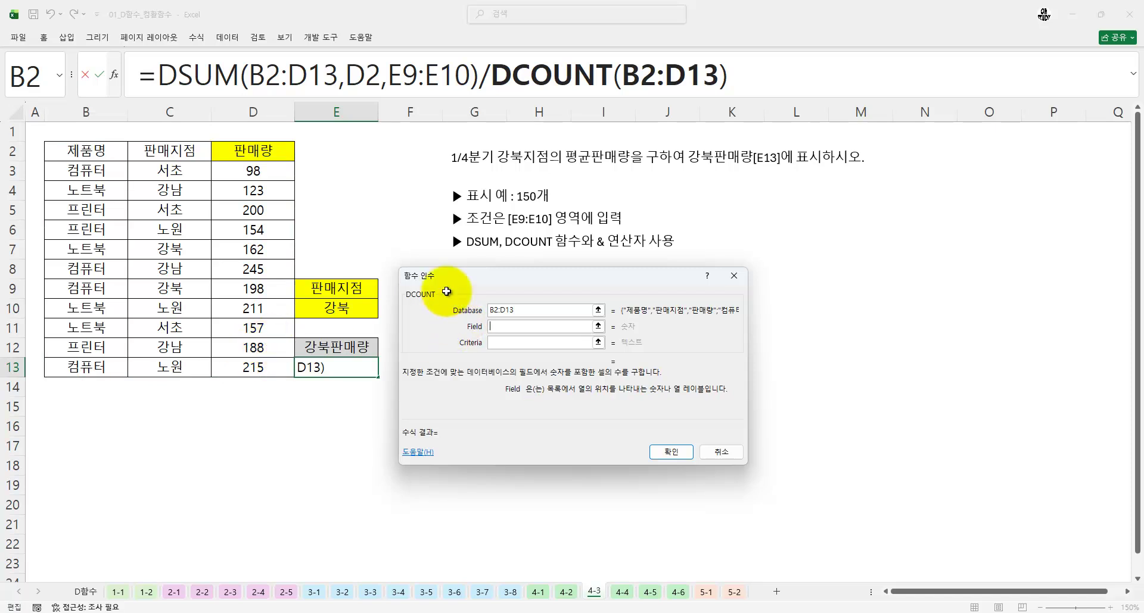
pyautogui.click(254, 151)
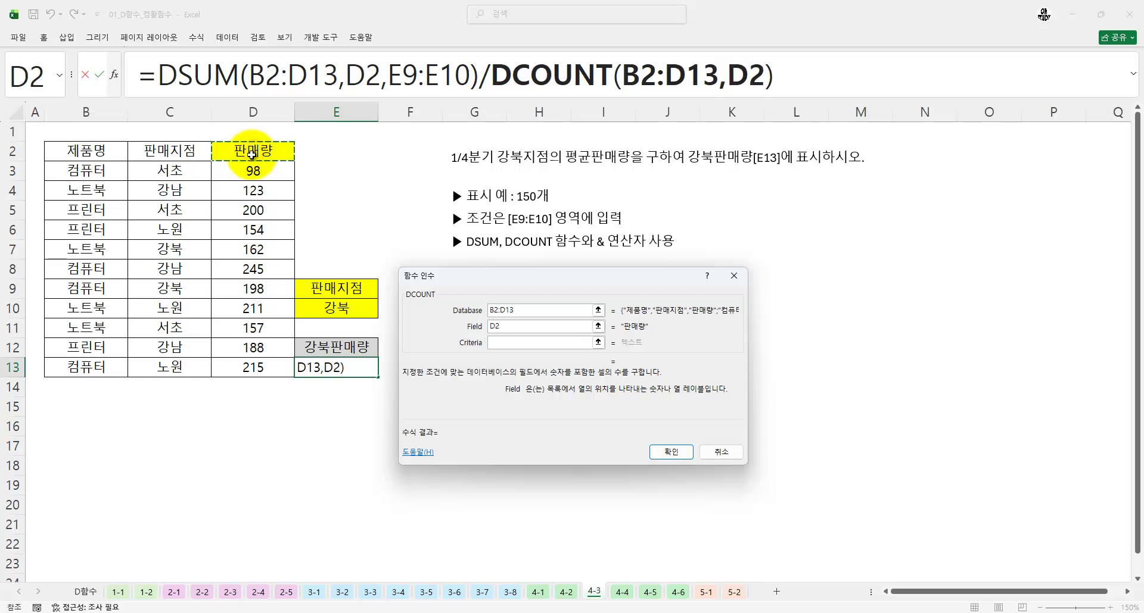
pyautogui.press('Tab')
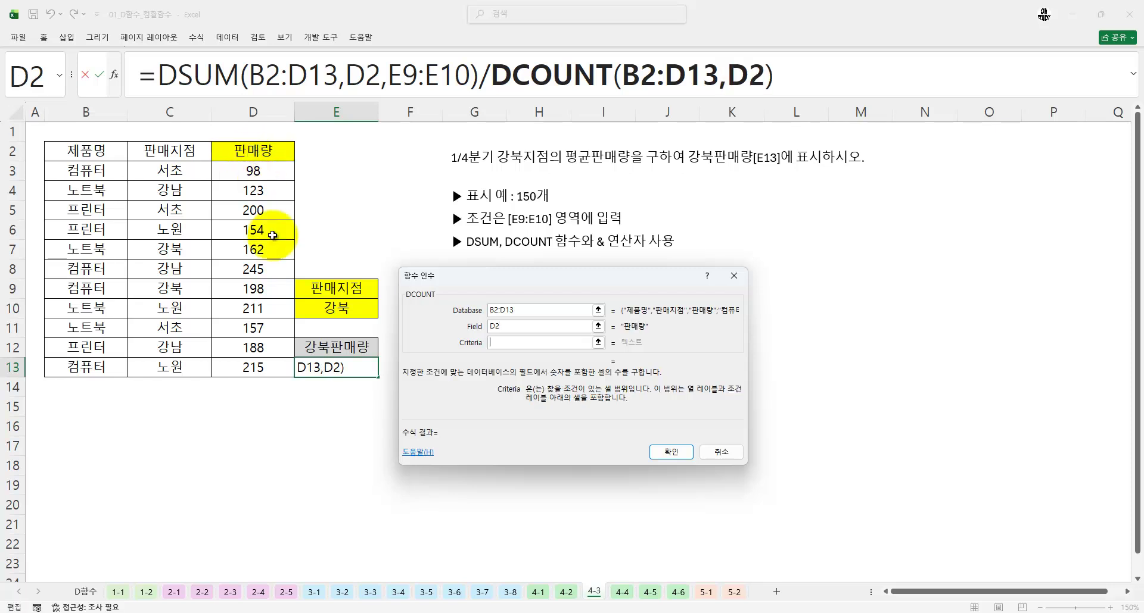
pyautogui.moveTo(336, 289); pyautogui.dragTo(343, 312)
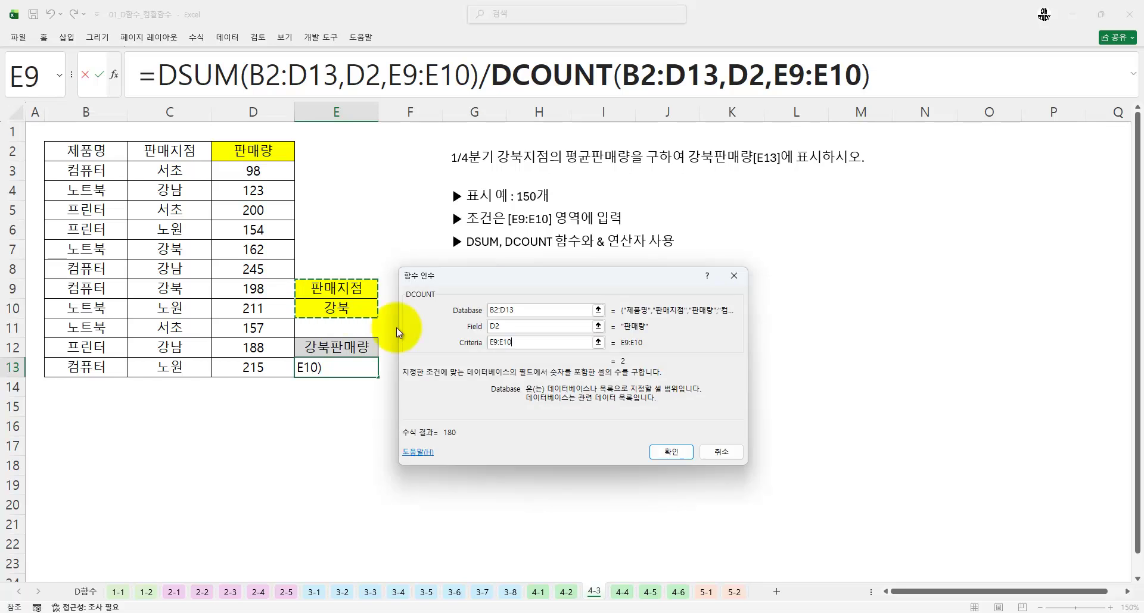
pyautogui.click(676, 450)
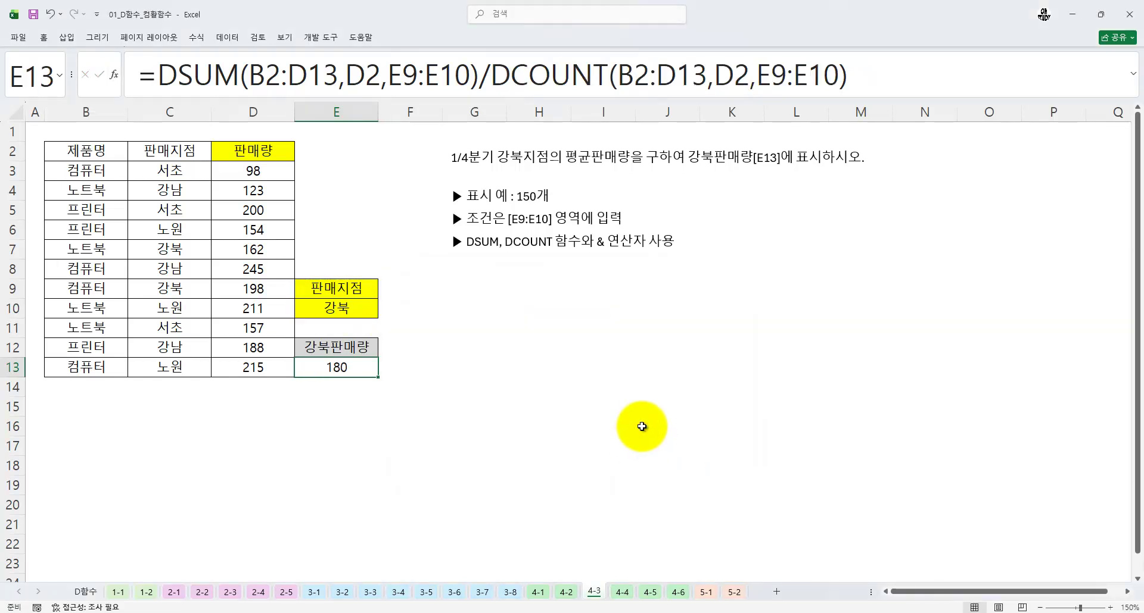
# Check the display example and append &"개" to E13's formula.
pyautogui.hotkey('ctrl', '1')
pyautogui.click(549, 188)
pyautogui.moveTo(563, 189)
pyautogui.mouseDown()
pyautogui.moveTo(565, 209)
pyautogui.moveTo(570, 197)
pyautogui.mouseUp()
pyautogui.press('Escape')
pyautogui.click(902, 73)
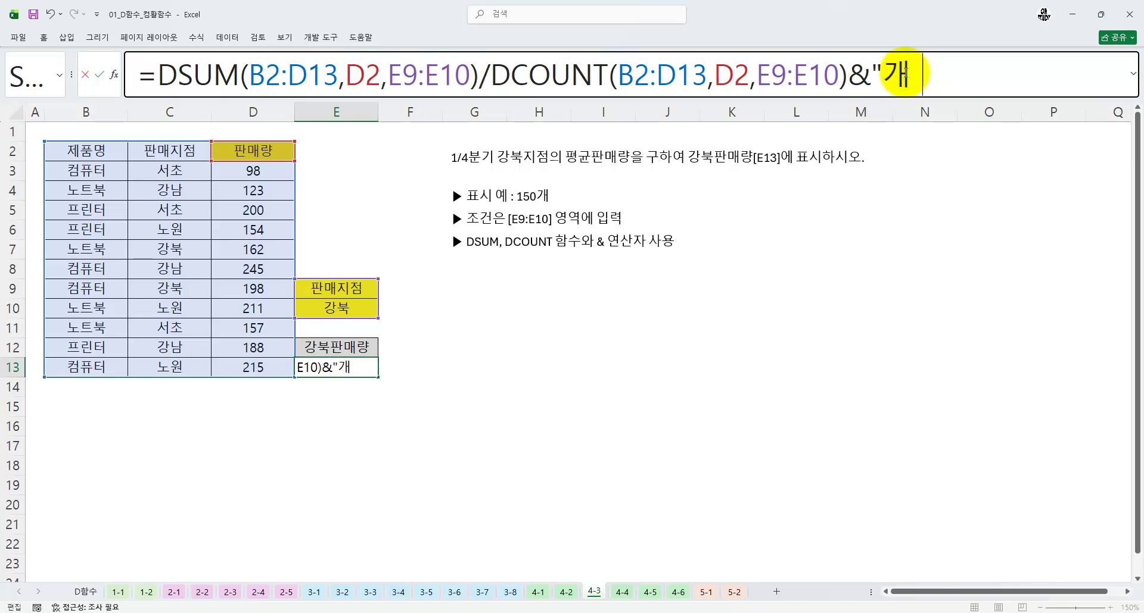
pyautogui.press('Return')
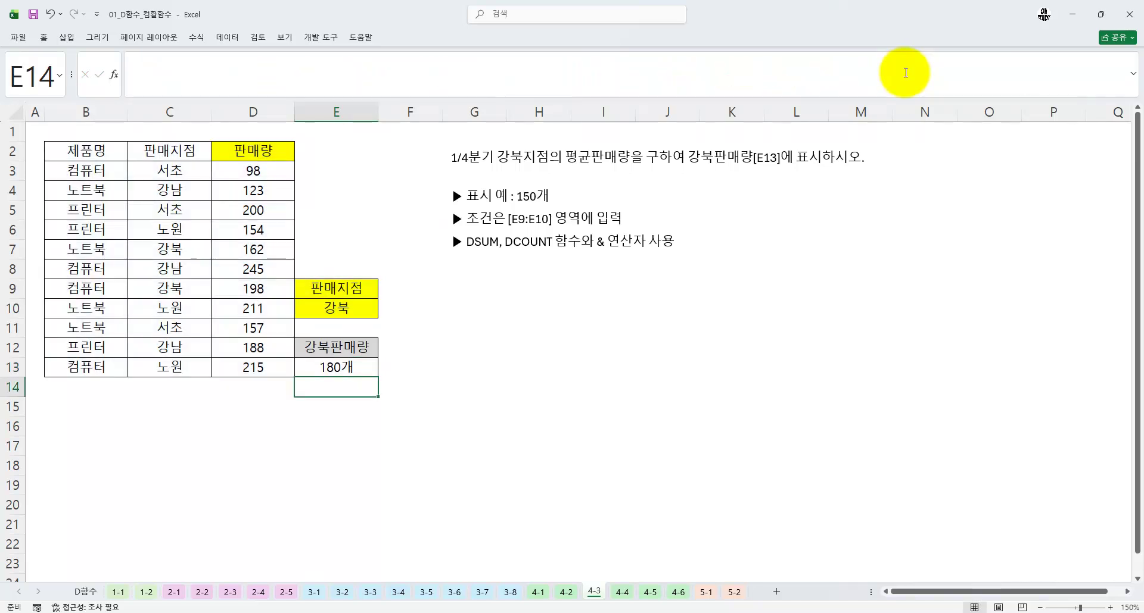
# Open sheet 4-4 and examine the 외국어고 일반전형 ratio task against the table's 구분 and 일반전형 columns.
pyautogui.click(622, 592)
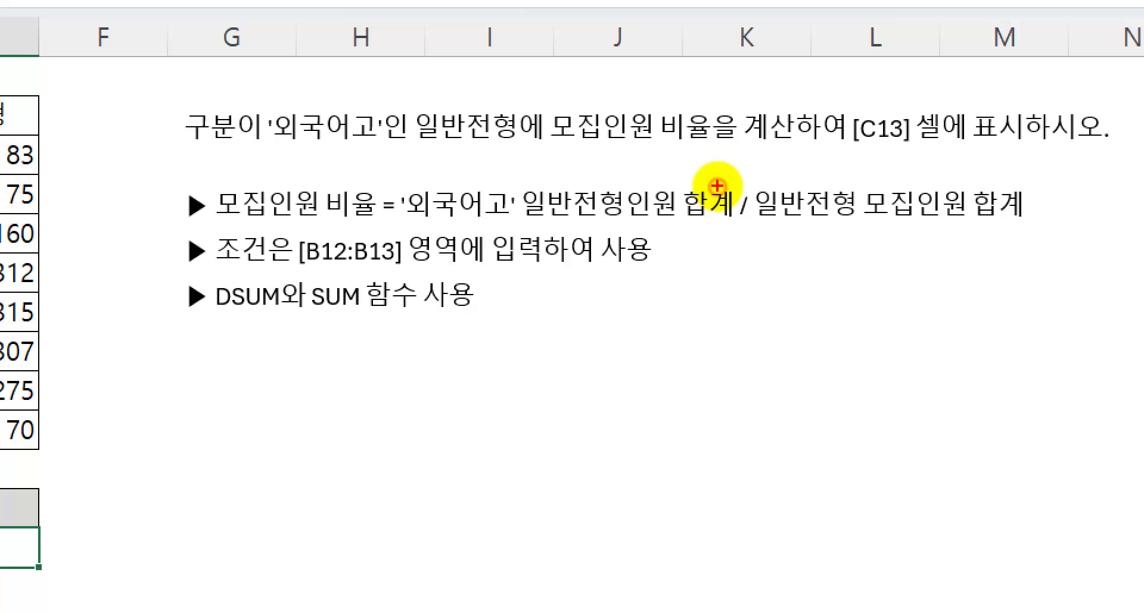
pyautogui.moveTo(197, 267)
pyautogui.mouseDown()
pyautogui.moveTo(268, 278)
pyautogui.moveTo(367, 326)
pyautogui.mouseUp()
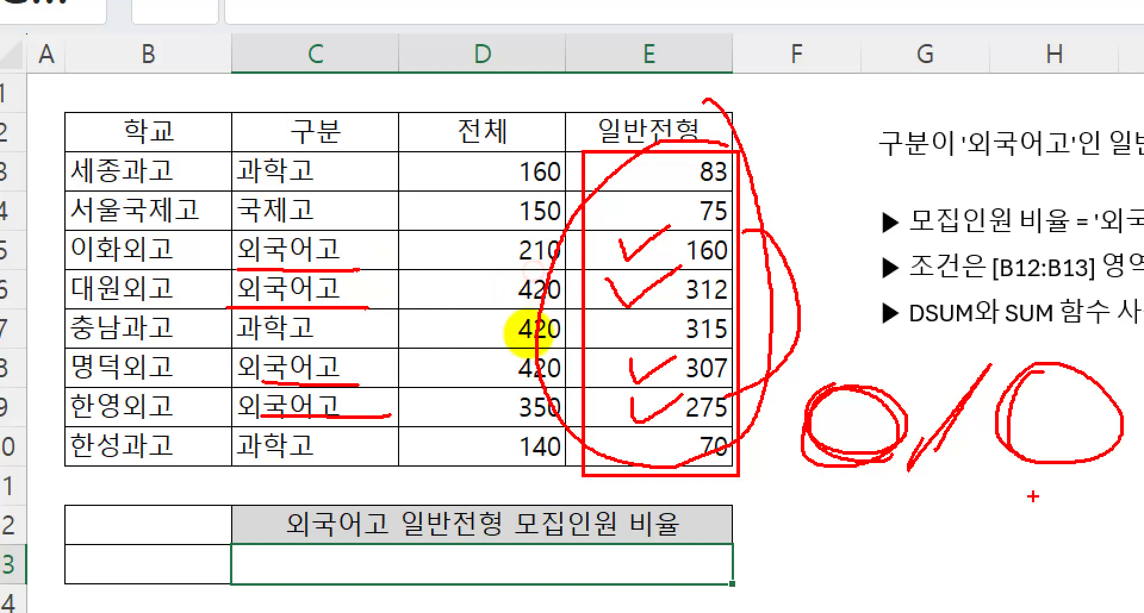
pyautogui.press('Escape')
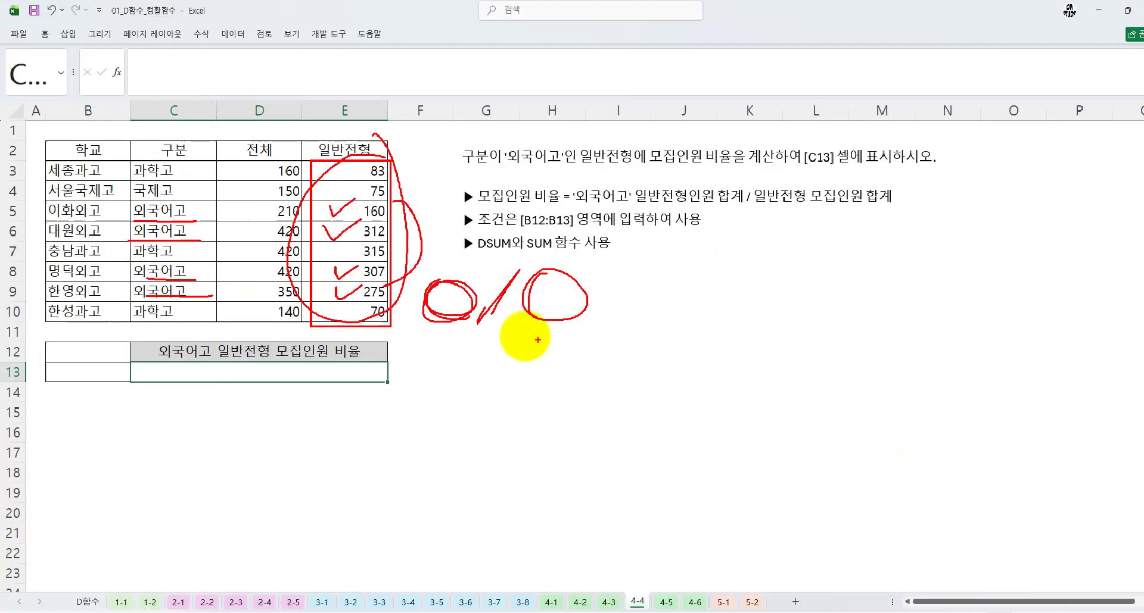
# Examine the 모집인원 비율 definition, its DSUM and SUM requirement, and the note placing the condition in B12:B13.
pyautogui.hotkey('ctrl', '1')
pyautogui.click(745, 196)
pyautogui.moveTo(287, 225); pyautogui.dragTo(1046, 214)
pyautogui.moveTo(475, 218)
pyautogui.mouseDown()
pyautogui.moveTo(460, 147)
pyautogui.moveTo(470, 229)
pyautogui.moveTo(548, 214)
pyautogui.mouseUp()
pyautogui.moveTo(646, 206); pyautogui.dragTo(720, 207)
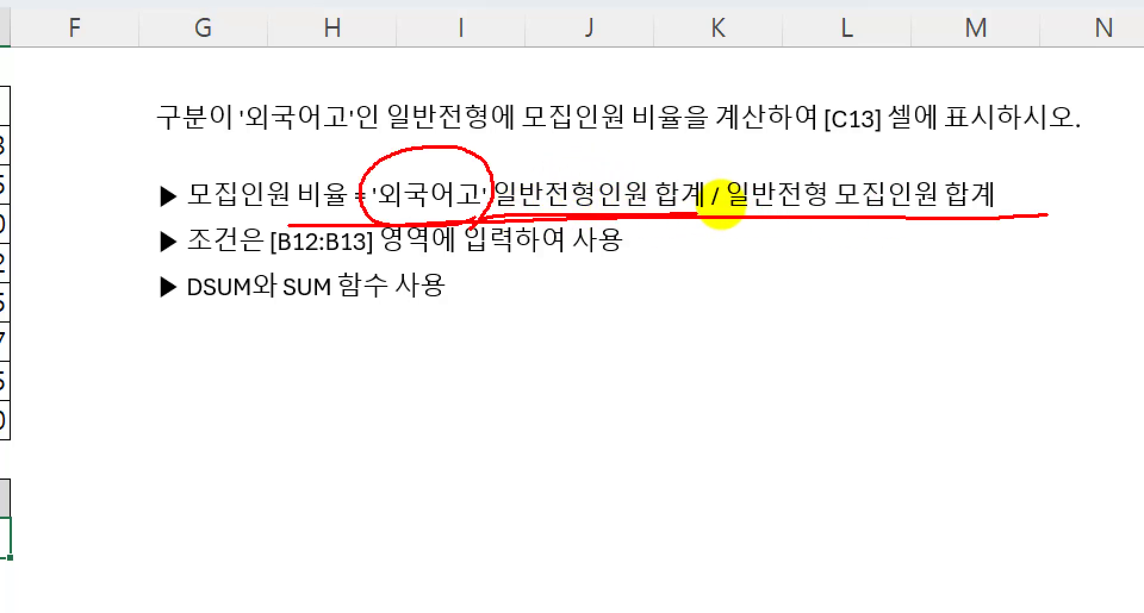
pyautogui.moveTo(842, 218); pyautogui.dragTo(866, 189)
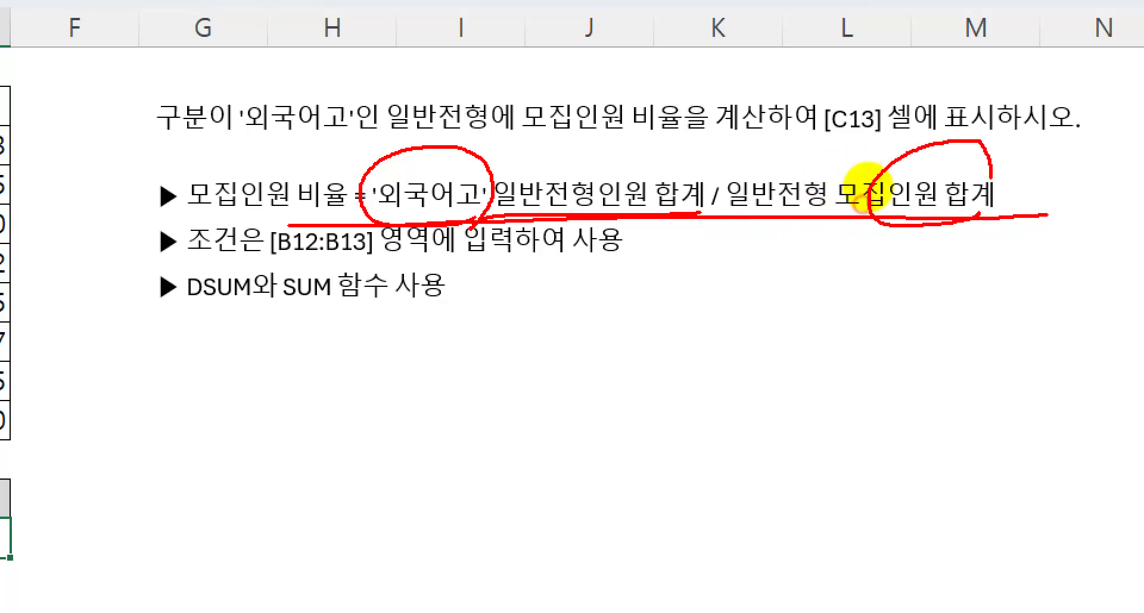
pyautogui.moveTo(749, 173); pyautogui.dragTo(659, 259)
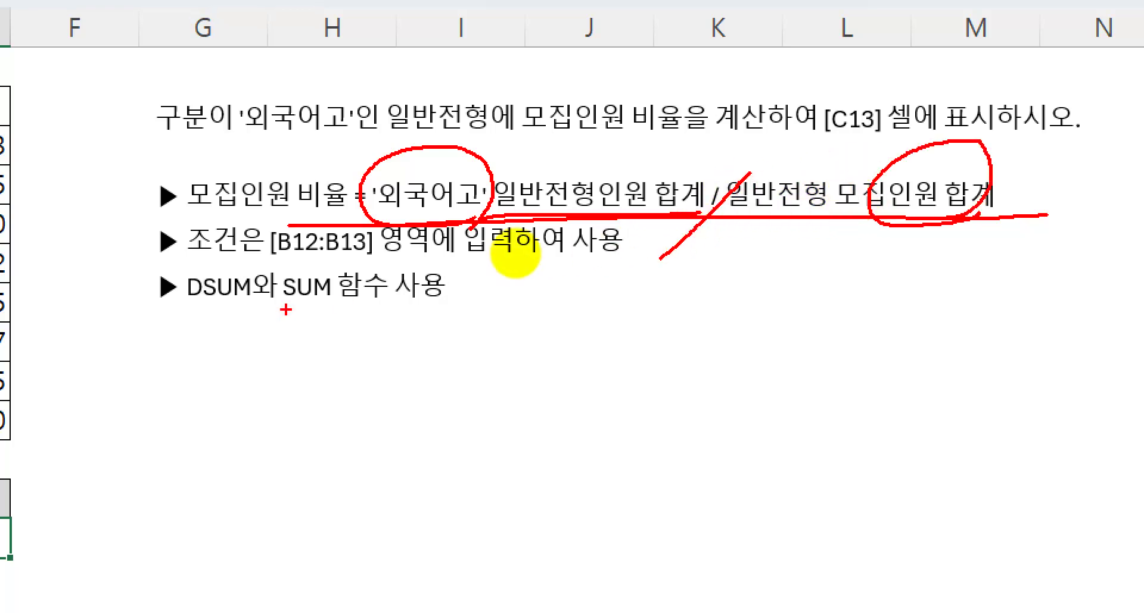
pyautogui.moveTo(466, 212)
pyautogui.mouseDown()
pyautogui.moveTo(403, 155)
pyautogui.moveTo(466, 203)
pyautogui.mouseUp()
pyautogui.moveTo(483, 218); pyautogui.dragTo(708, 213)
pyautogui.moveTo(172, 305)
pyautogui.mouseDown()
pyautogui.moveTo(274, 300)
pyautogui.moveTo(256, 315)
pyautogui.mouseUp()
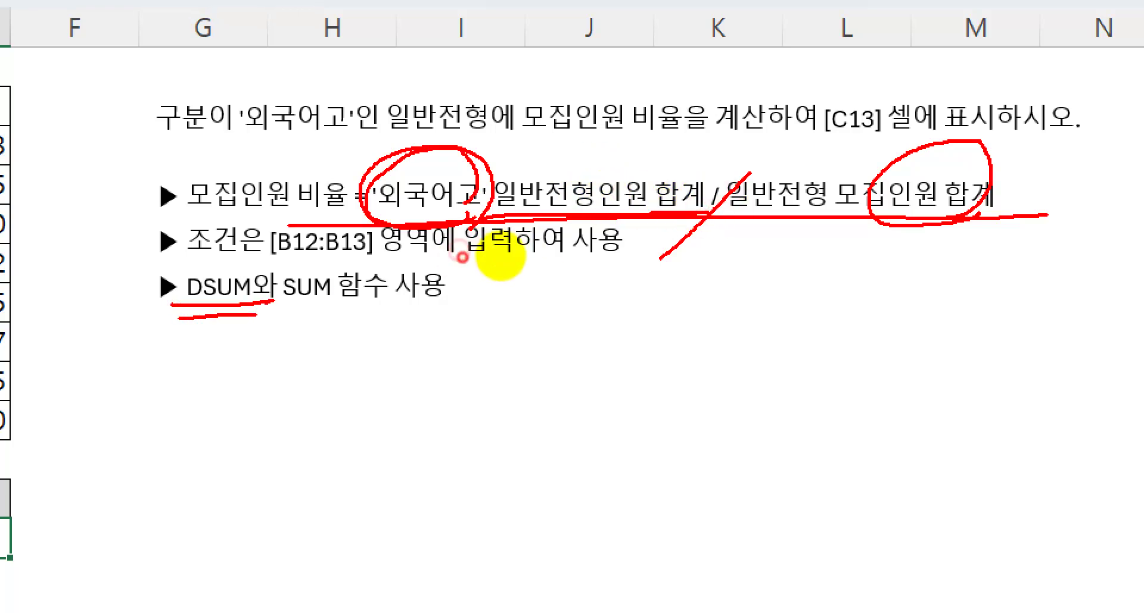
pyautogui.moveTo(323, 239); pyautogui.dragTo(232, 338)
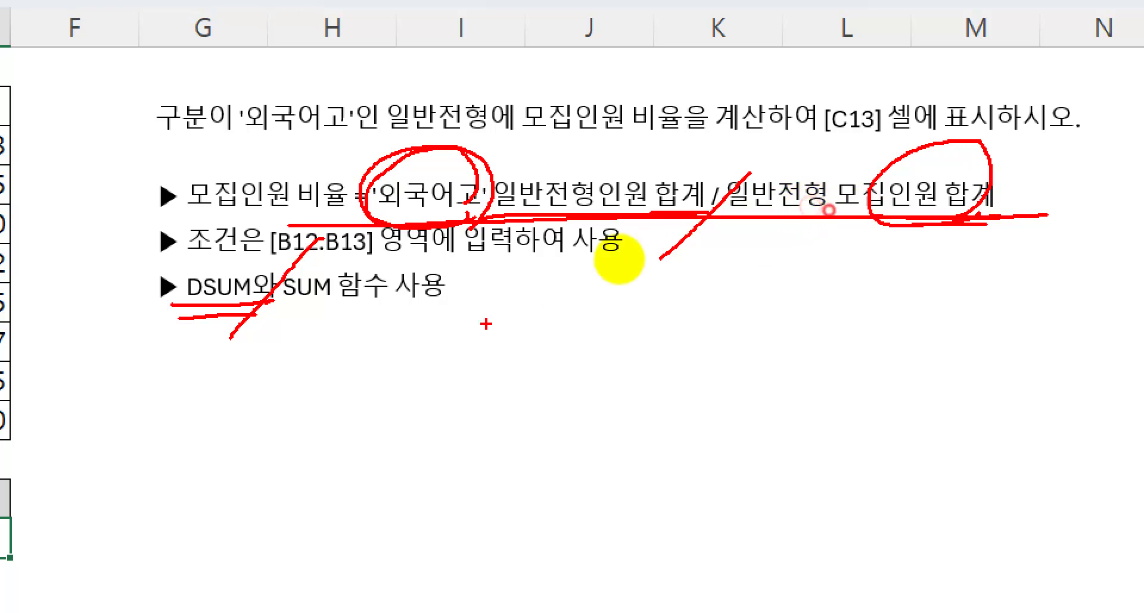
pyautogui.moveTo(350, 273); pyautogui.dragTo(360, 285)
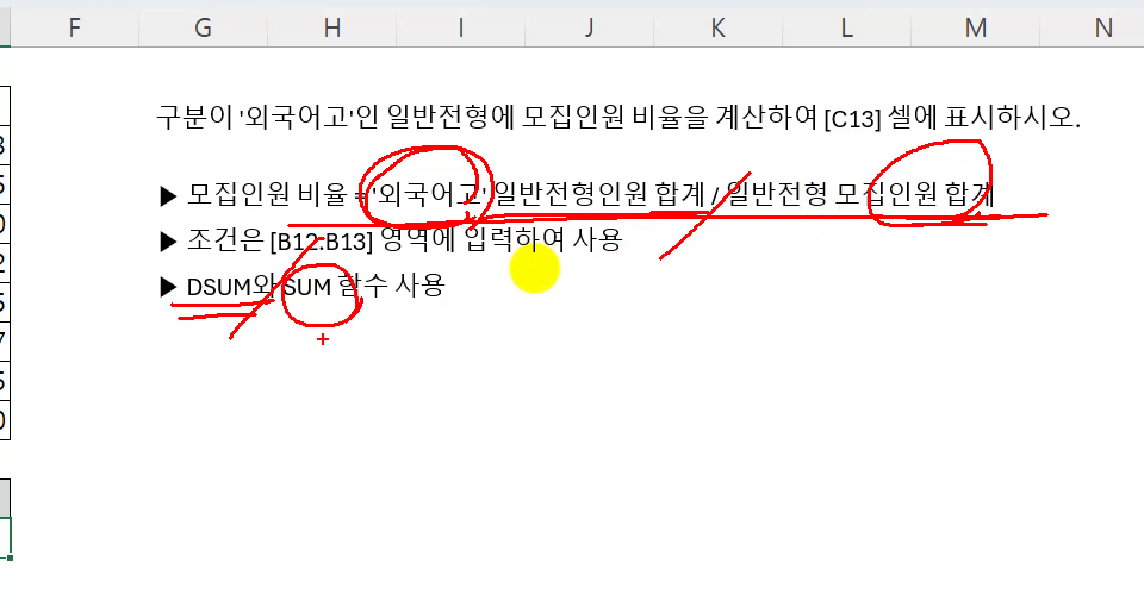
pyautogui.press('Escape')
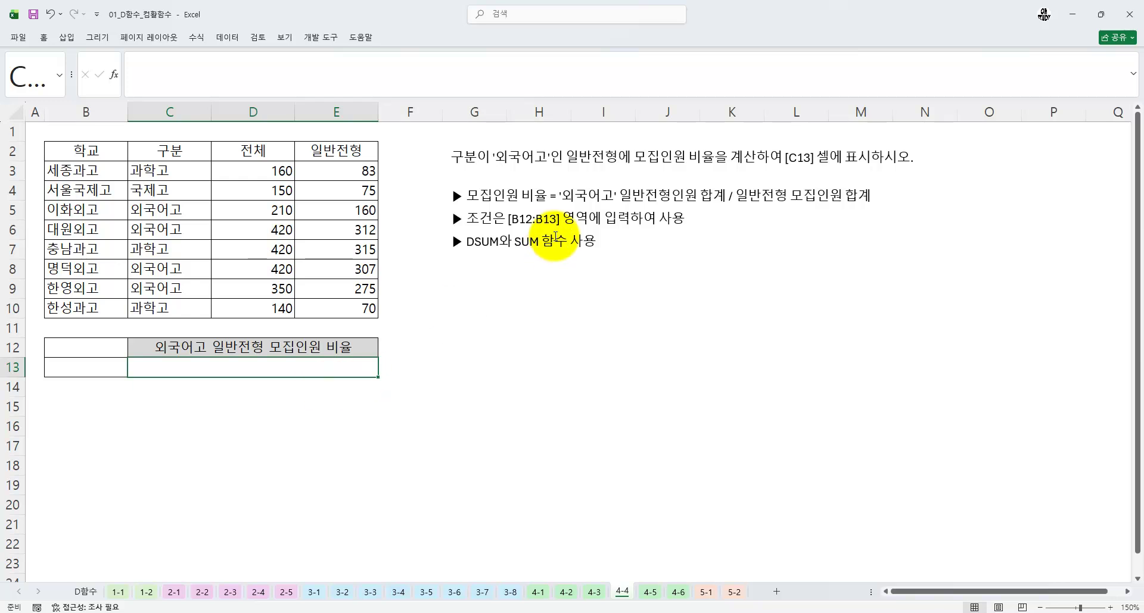
pyautogui.hotkey('ctrl', '1')
pyautogui.click(604, 193)
pyautogui.moveTo(564, 205); pyautogui.dragTo(625, 204)
pyautogui.moveTo(559, 244)
pyautogui.mouseDown()
pyautogui.moveTo(489, 250)
pyautogui.moveTo(563, 228)
pyautogui.mouseUp()
pyautogui.press('Escape')
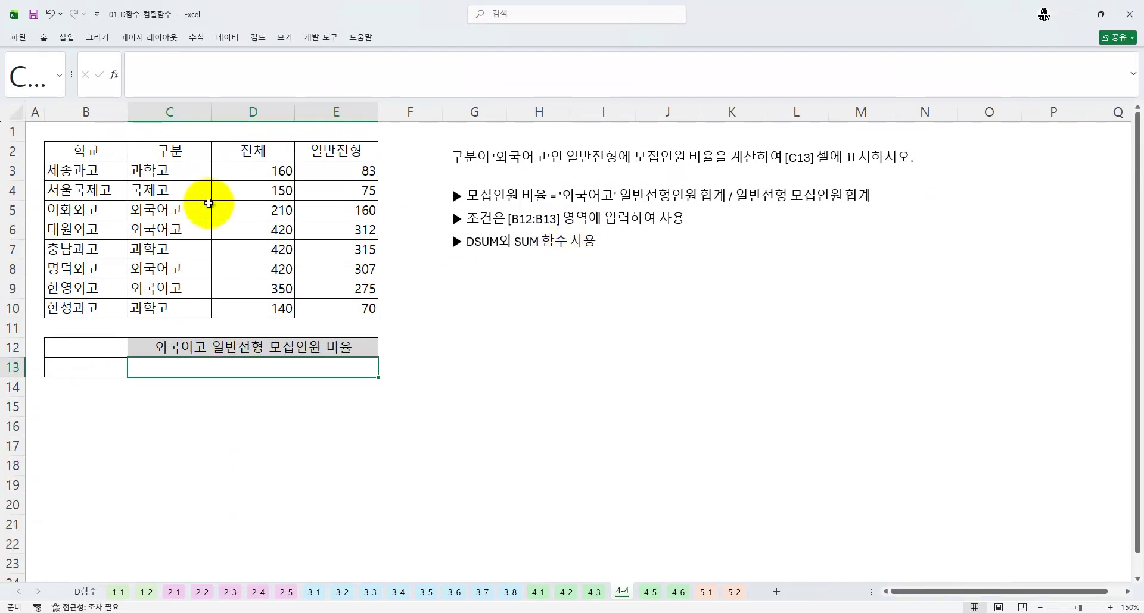
# Copy the 구분 header and the 외국어고 value from C5 into B12:B13 as the criteria.
pyautogui.click(166, 149)
pyautogui.keyDown('ctrl'); pyautogui.click(165, 205); pyautogui.keyUp('ctrl')
pyautogui.hotkey('ctrl', 'c')
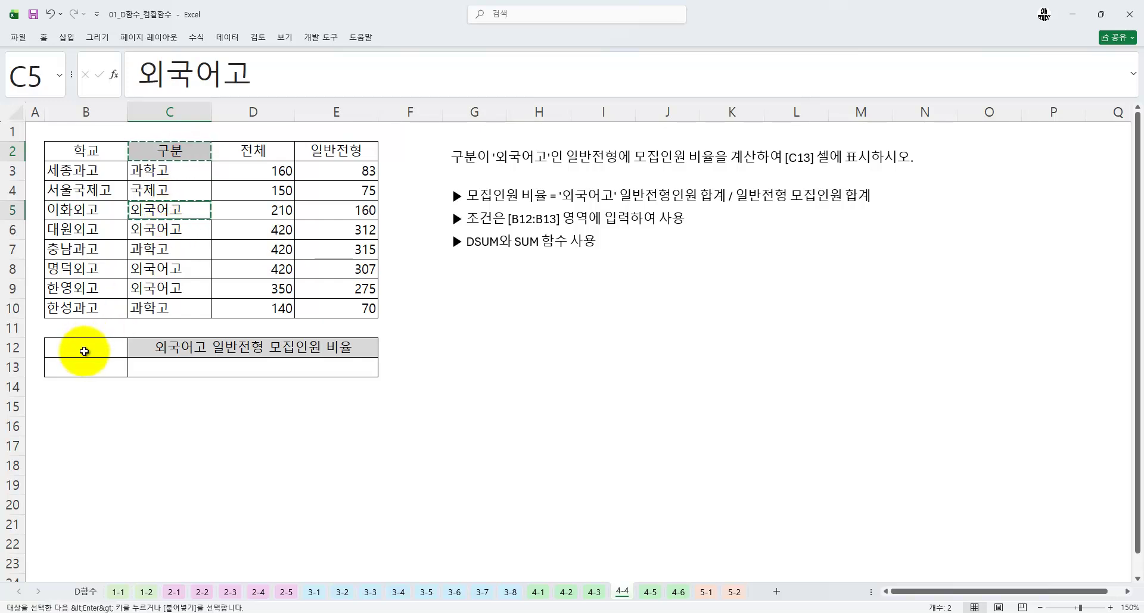
pyautogui.click(82, 351)
pyautogui.hotkey('ctrl', 'v')
# Fill the criteria range B12:B13 and the 일반전형 header in E2 with yellow.
pyautogui.click(43, 39)
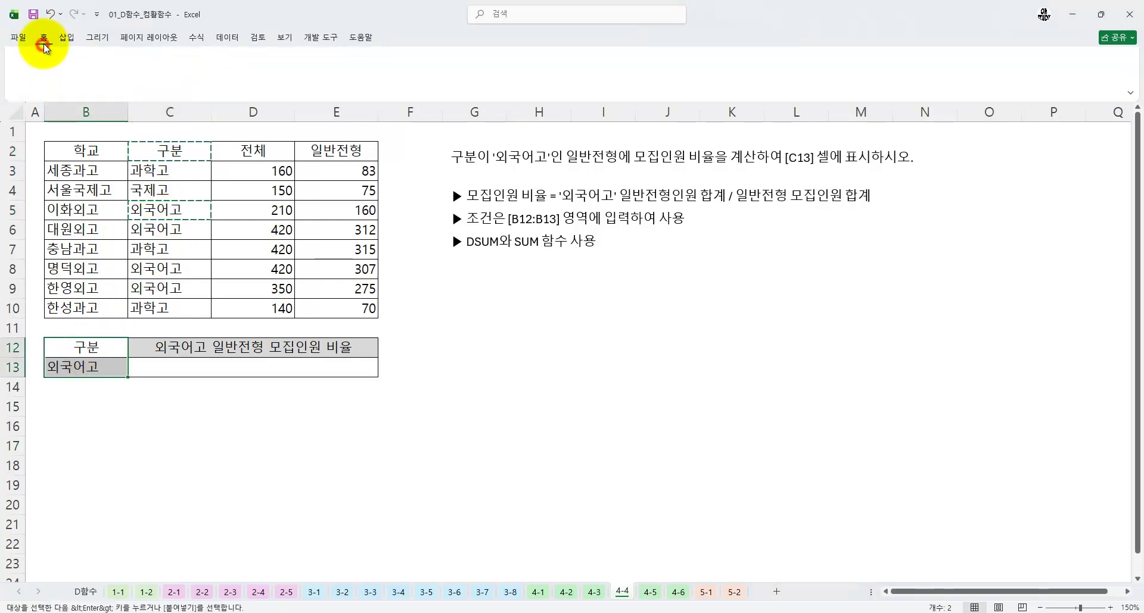
pyautogui.click(194, 80)
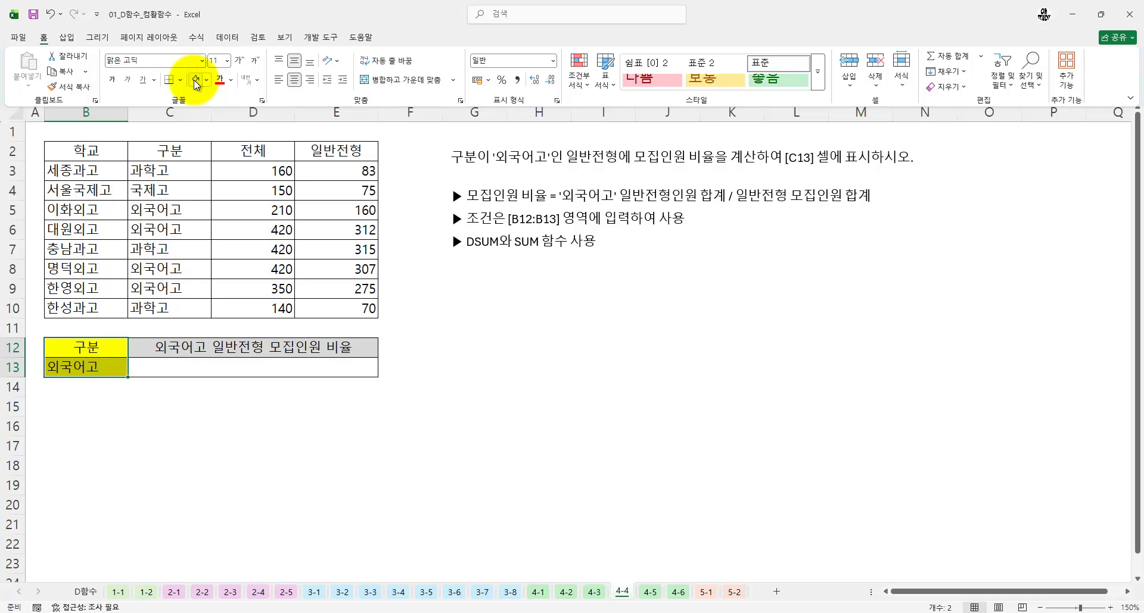
pyautogui.click(341, 152)
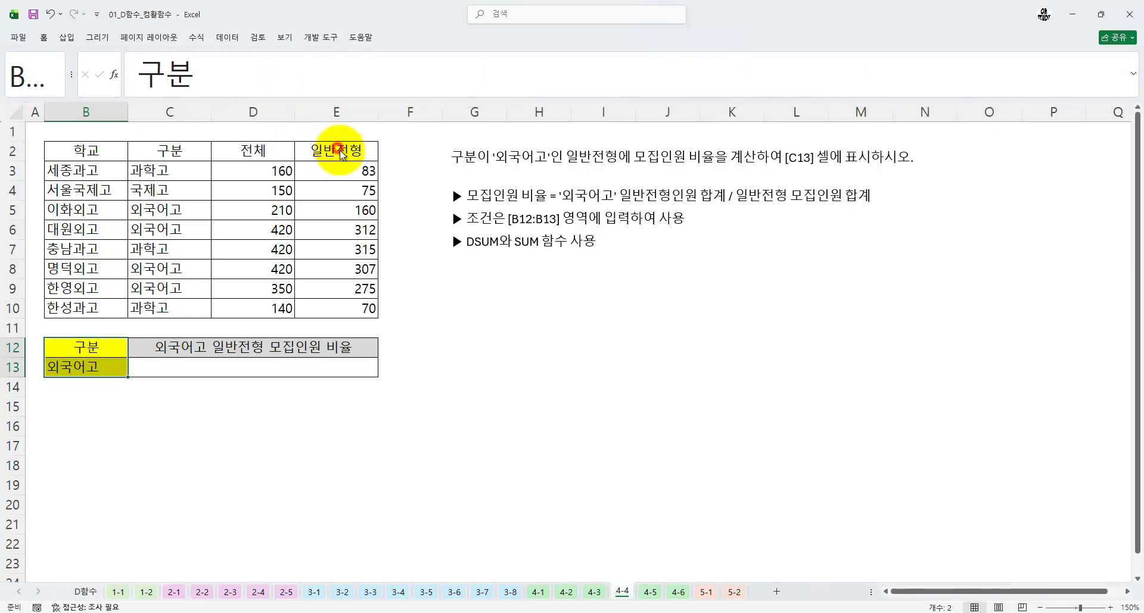
pyautogui.click(46, 38)
pyautogui.click(191, 80)
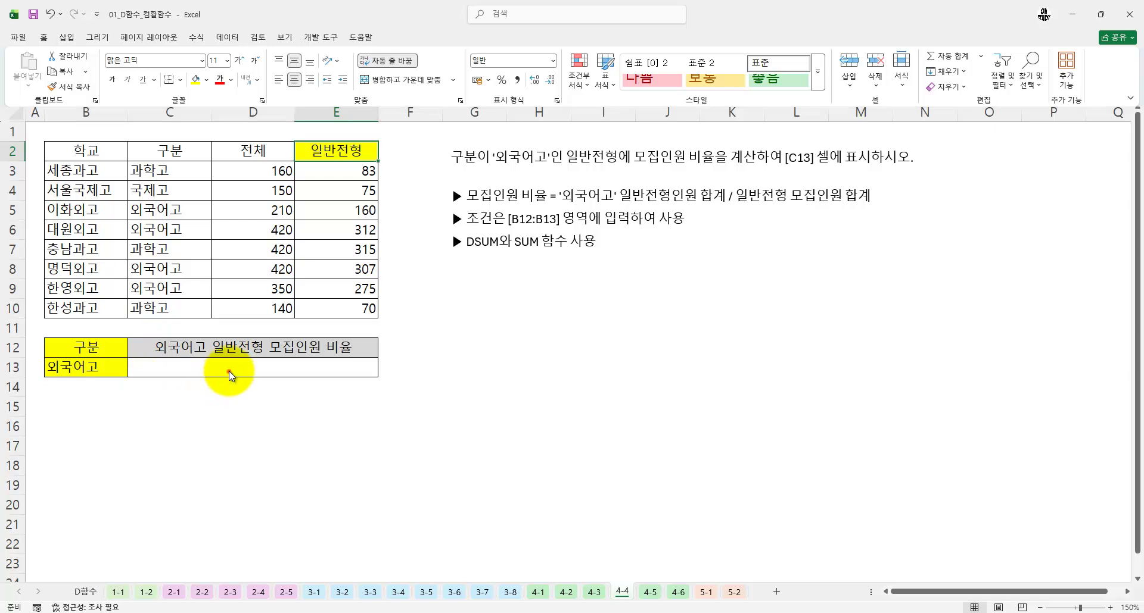
# Start a DSUM in C13 with database B2:E10 and the 일반전형 header E2 as the field.
pyautogui.click(253, 367)
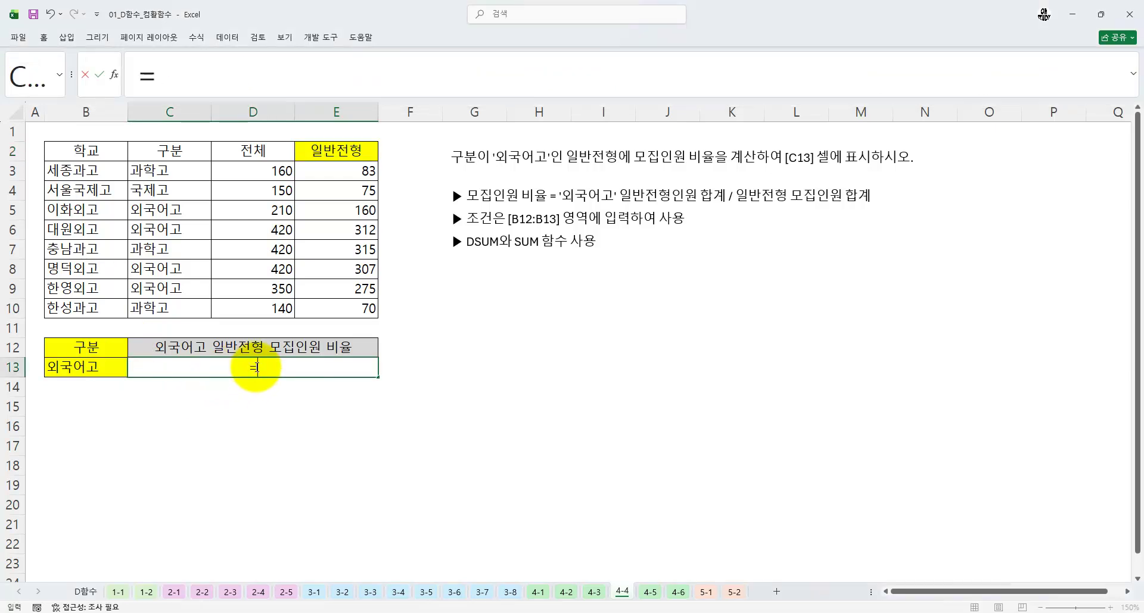
pyautogui.write('=DSUM(')
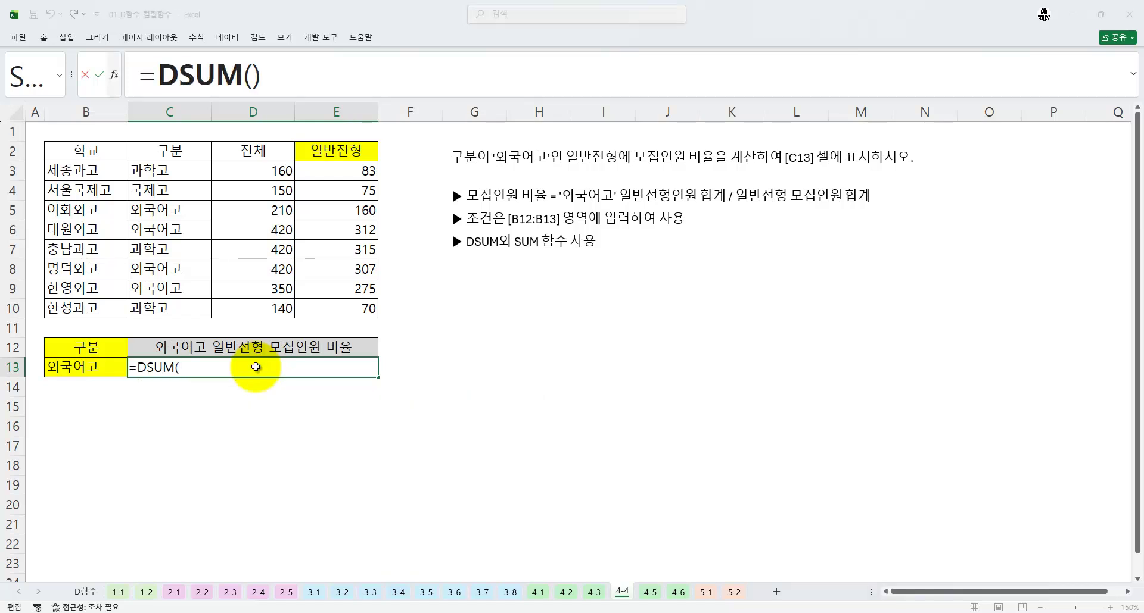
pyautogui.hotkey('ctrl', 'a')
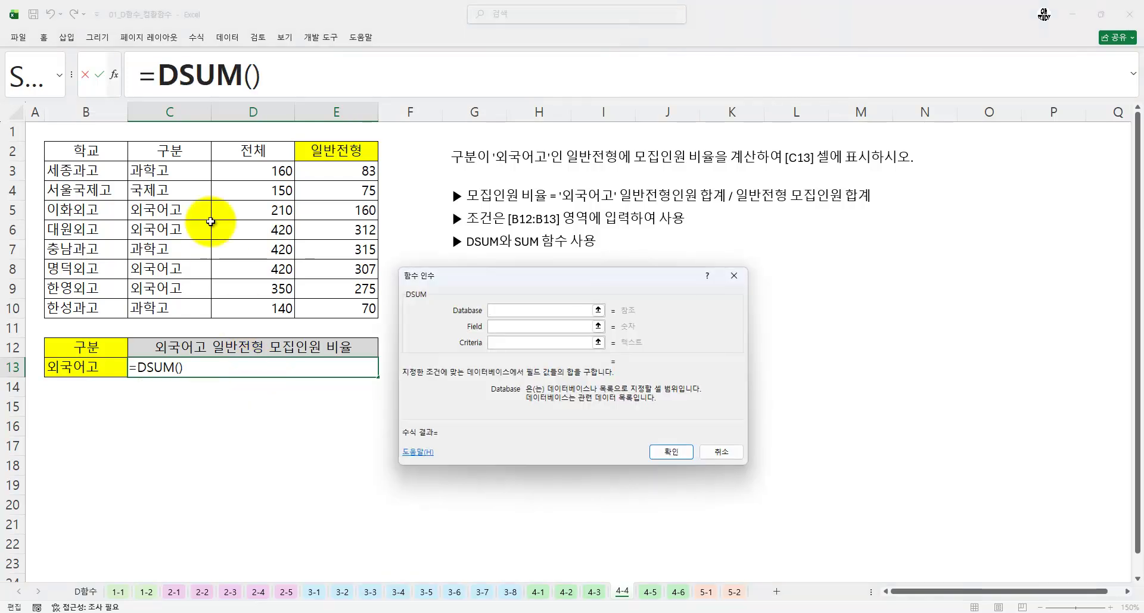
pyautogui.moveTo(56, 149); pyautogui.dragTo(337, 309)
pyautogui.press('Tab')
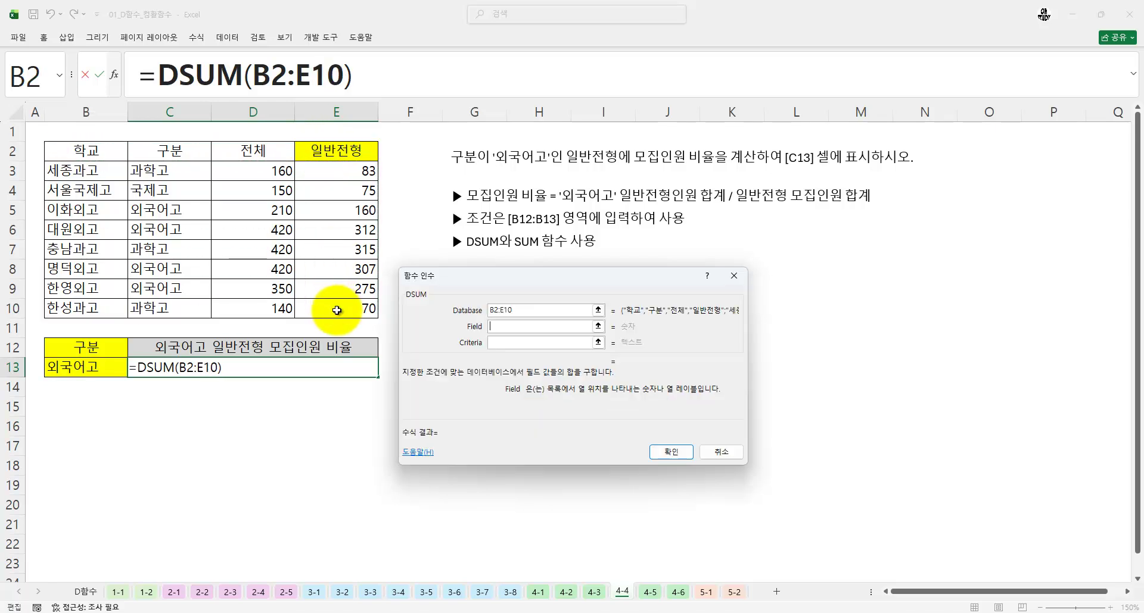
pyautogui.click(356, 151)
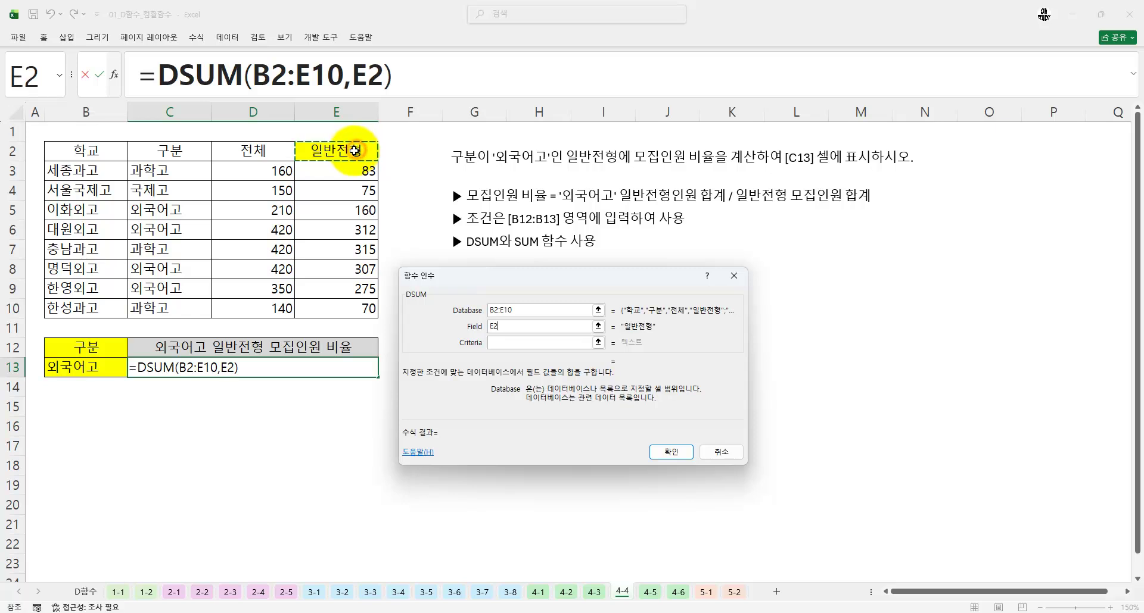
pyautogui.press('Tab')
# Set the DSUM criteria to B12:B13, compare the numeric result with its percentage display, and confirm the function.
pyautogui.hotkey('ctrl', '1')
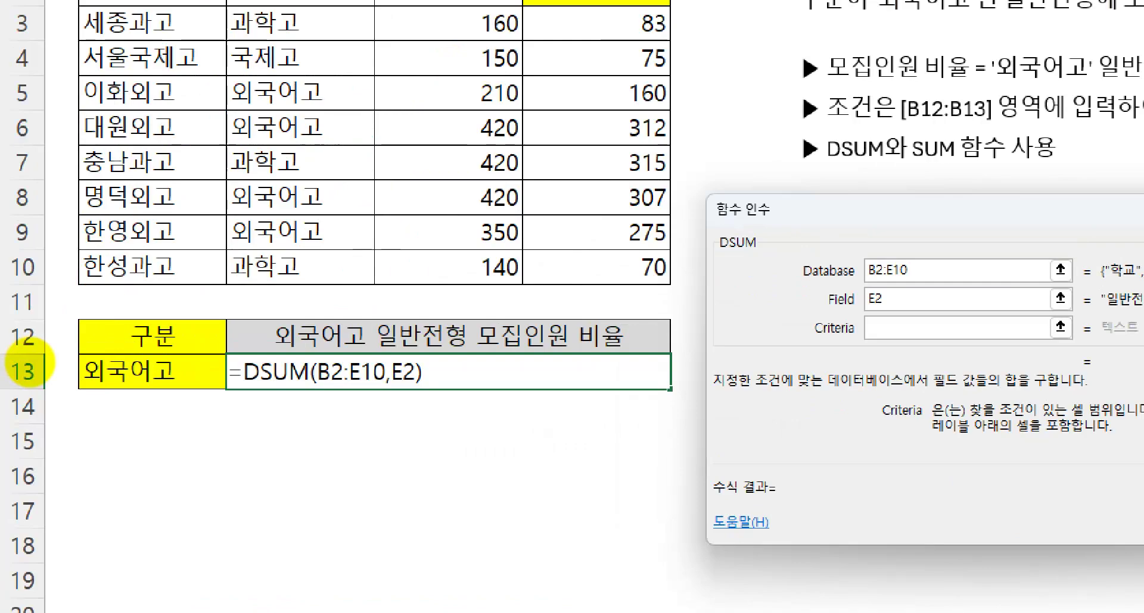
pyautogui.click(30, 361)
pyautogui.moveTo(244, 357); pyautogui.dragTo(235, 333)
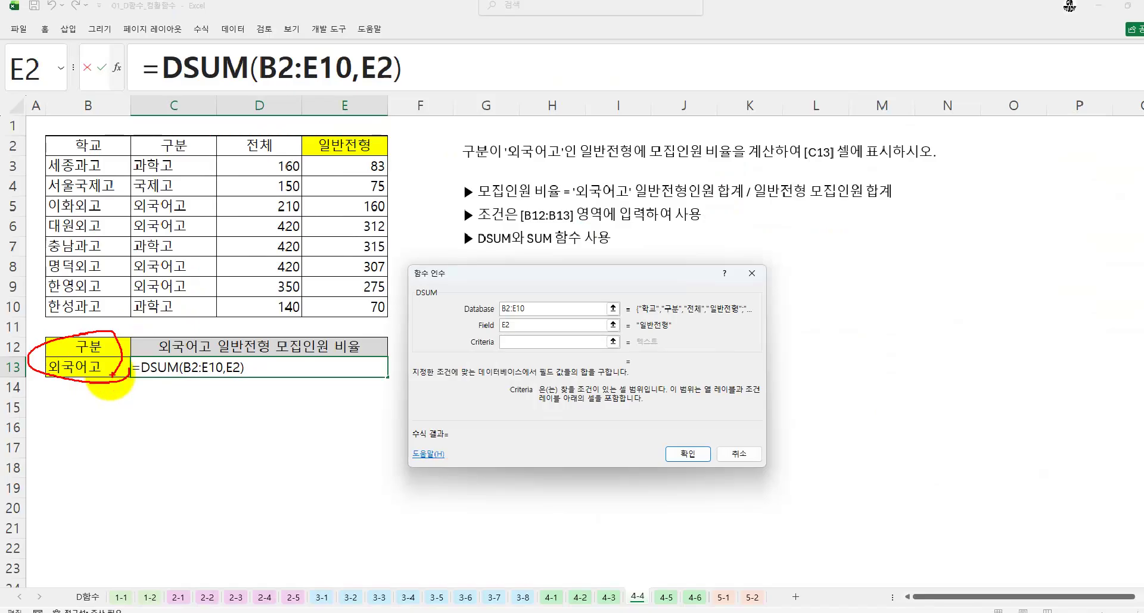
pyautogui.moveTo(219, 329); pyautogui.dragTo(220, 356)
pyautogui.moveTo(109, 359); pyautogui.dragTo(110, 360)
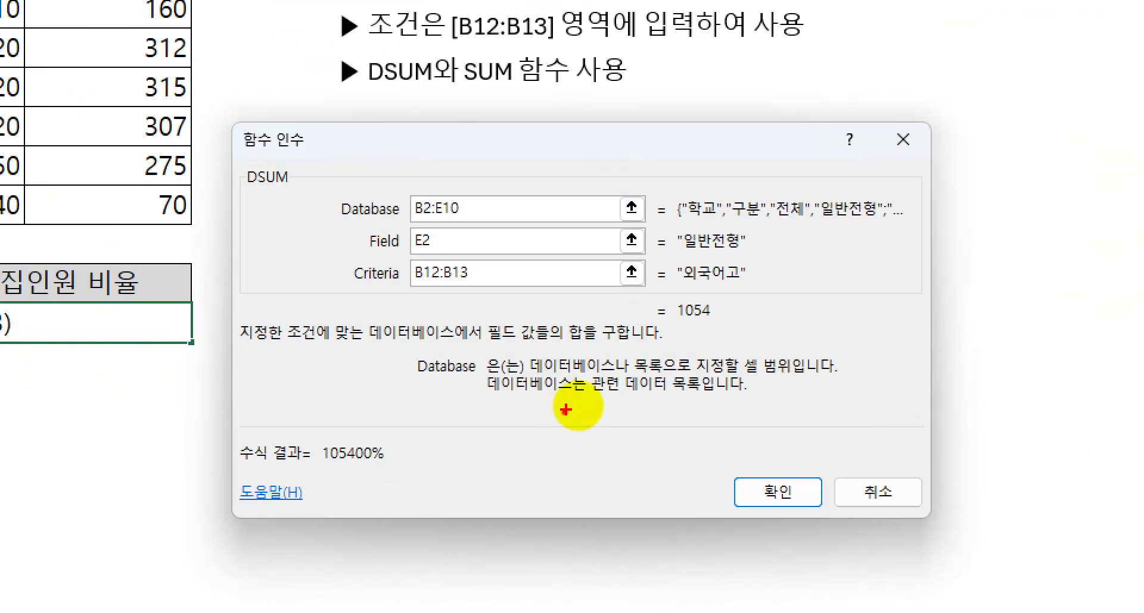
pyautogui.moveTo(666, 369); pyautogui.dragTo(657, 368)
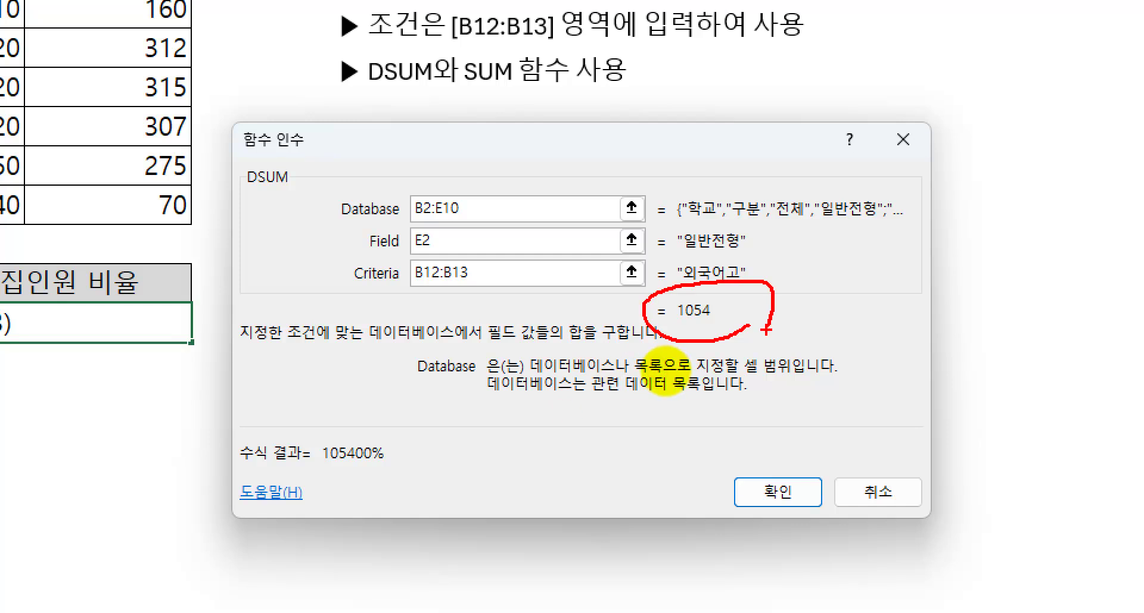
pyautogui.moveTo(311, 467); pyautogui.dragTo(432, 474)
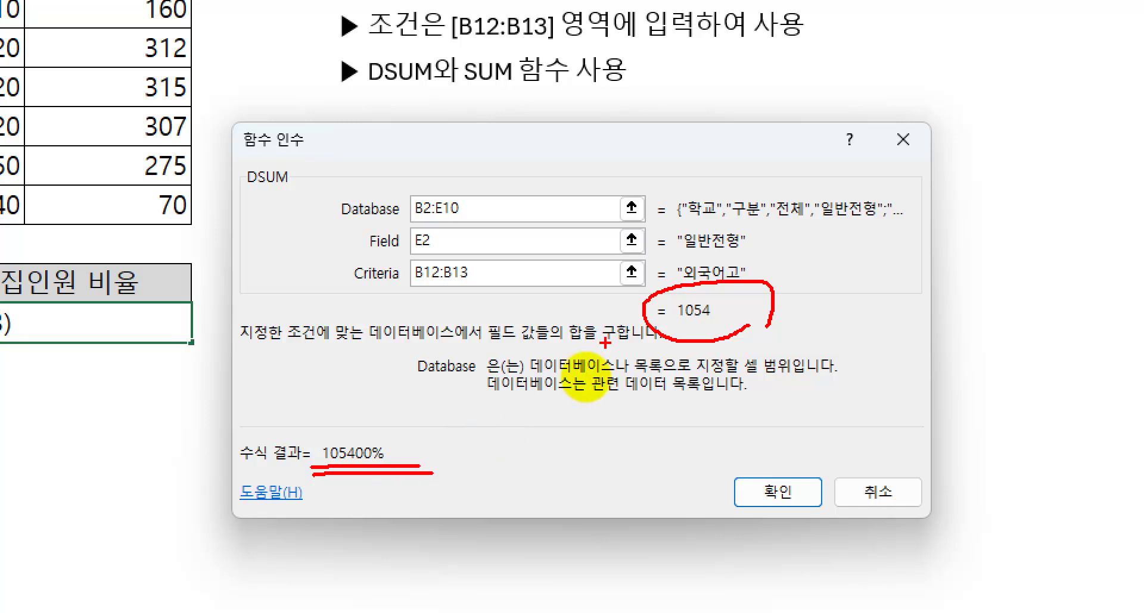
pyautogui.moveTo(679, 316); pyautogui.dragTo(729, 317)
pyautogui.moveTo(685, 331); pyautogui.dragTo(733, 330)
pyautogui.moveTo(323, 482); pyautogui.dragTo(381, 494)
pyautogui.moveTo(404, 456)
pyautogui.mouseDown()
pyautogui.moveTo(365, 474)
pyautogui.moveTo(409, 462)
pyautogui.mouseUp()
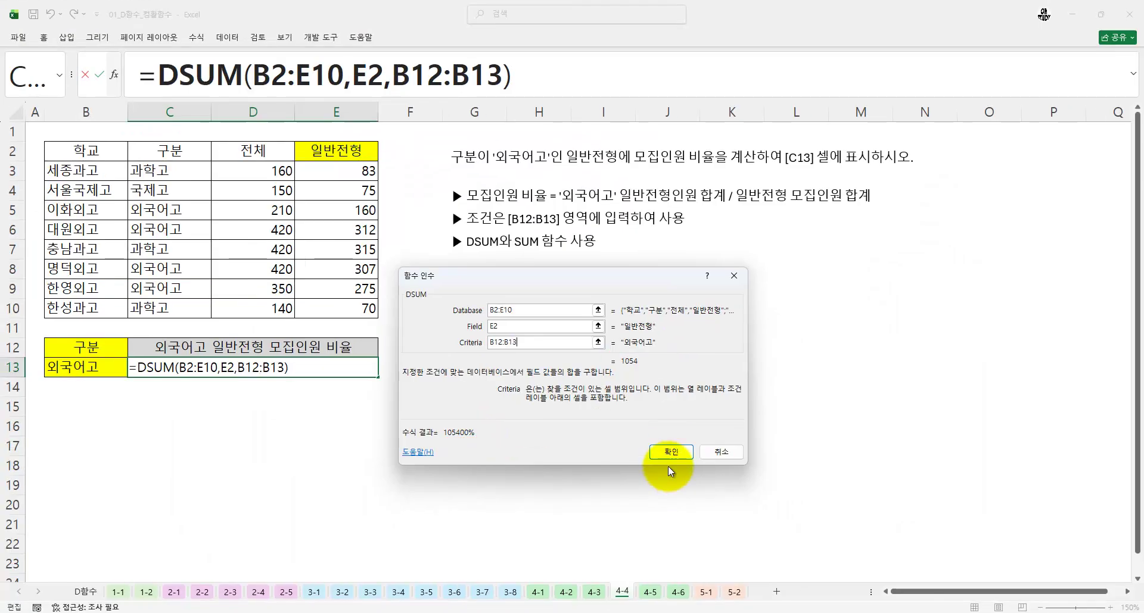
pyautogui.click(780, 487)
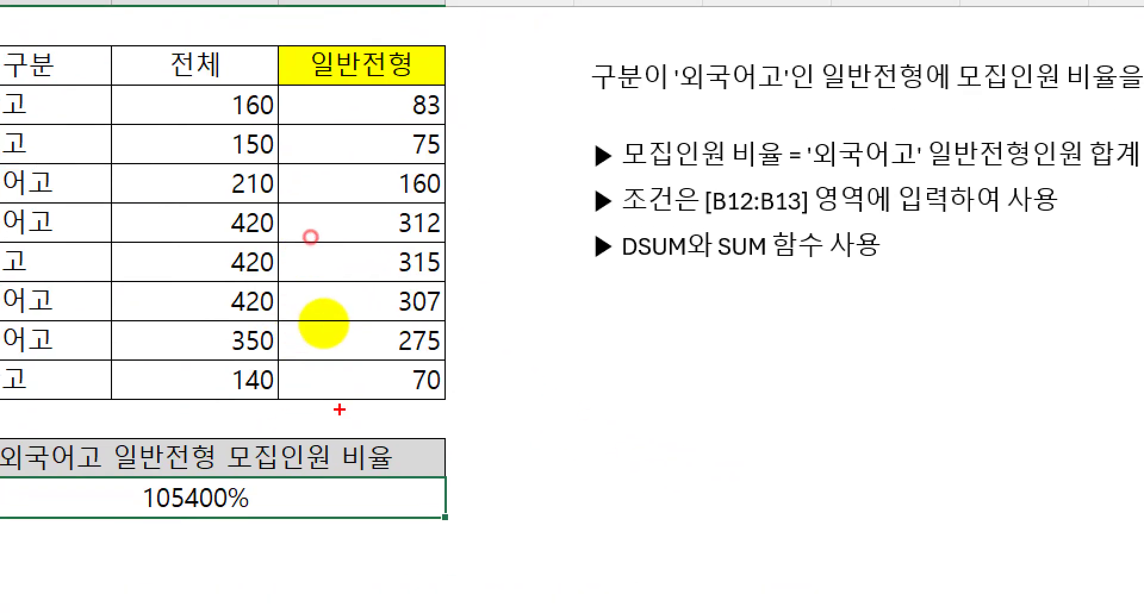
# Divide C13's DSUM by the total of the 일반전형 column with SUM(E3:E10).
pyautogui.moveTo(321, 328); pyautogui.dragTo(261, 403)
pyautogui.moveTo(387, 171)
pyautogui.mouseDown()
pyautogui.moveTo(403, 324)
pyautogui.moveTo(412, 169)
pyautogui.mouseUp()
pyautogui.press('Escape')
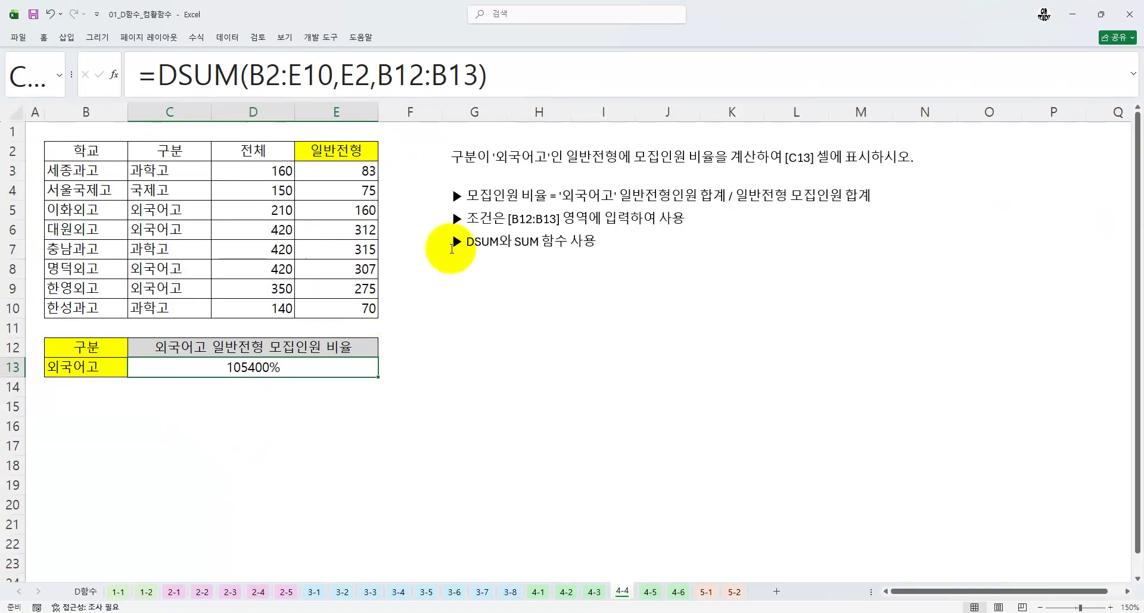
pyautogui.click(533, 71)
pyautogui.write('/')
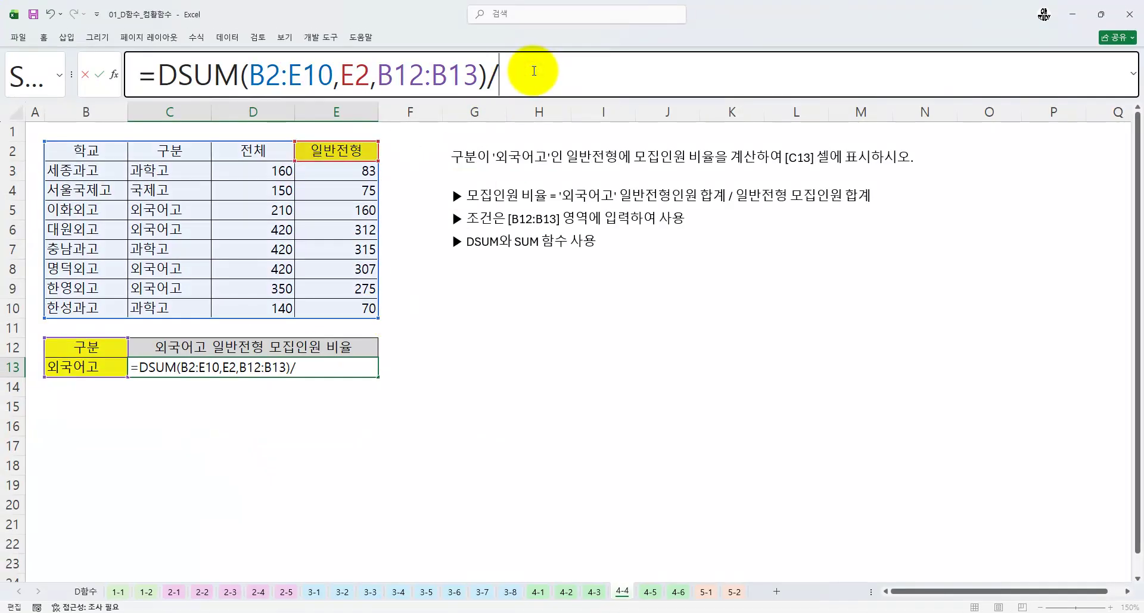
pyautogui.write('SUM(')
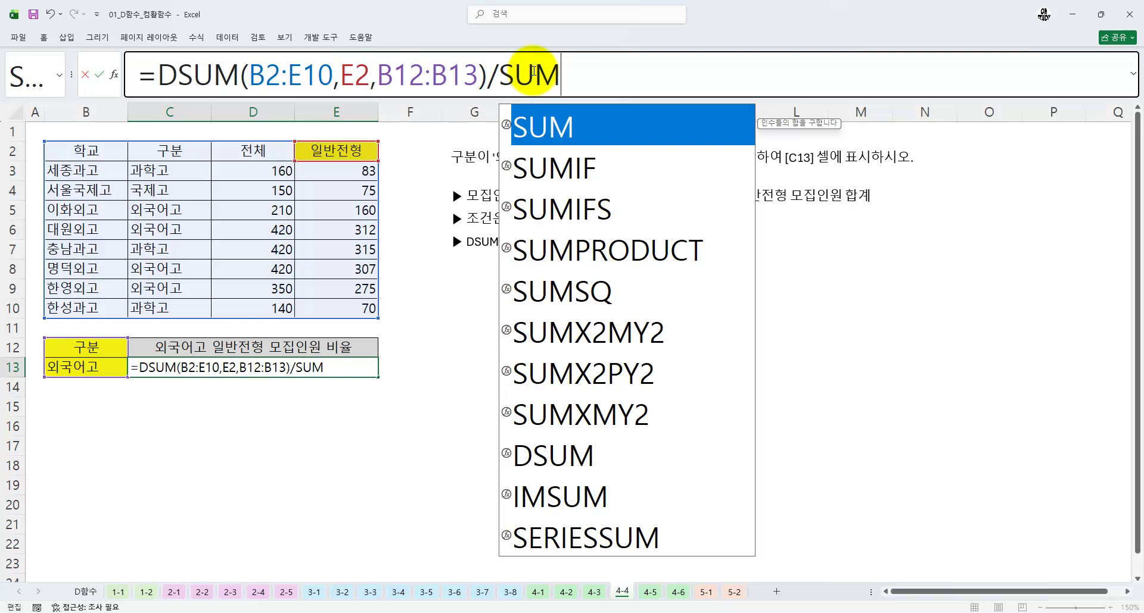
pyautogui.moveTo(355, 169); pyautogui.dragTo(341, 311)
pyautogui.write(')')
pyautogui.press('Return')
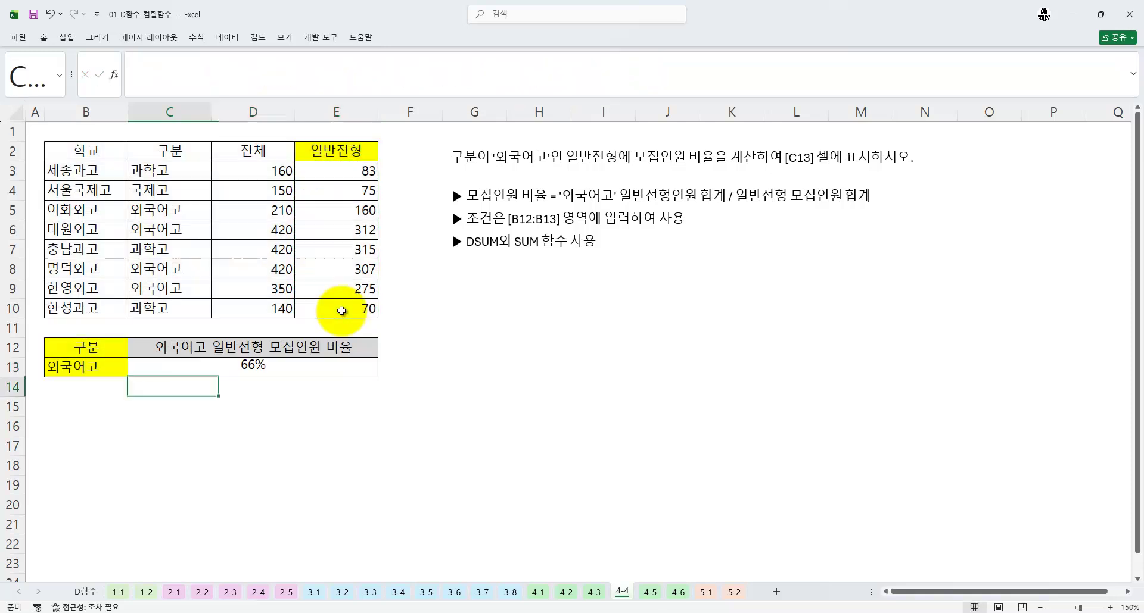
pyautogui.press('Up')
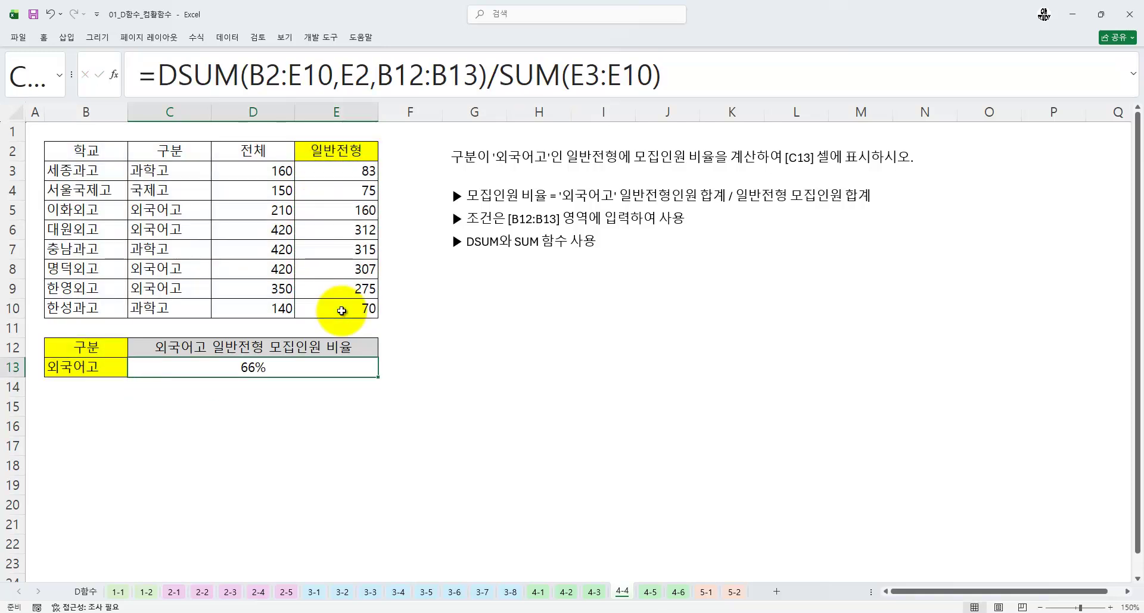
# Open sheet 4-5 and examine the average-difference task against the 서초 rows and their 면접점수 values.
pyautogui.click(649, 591)
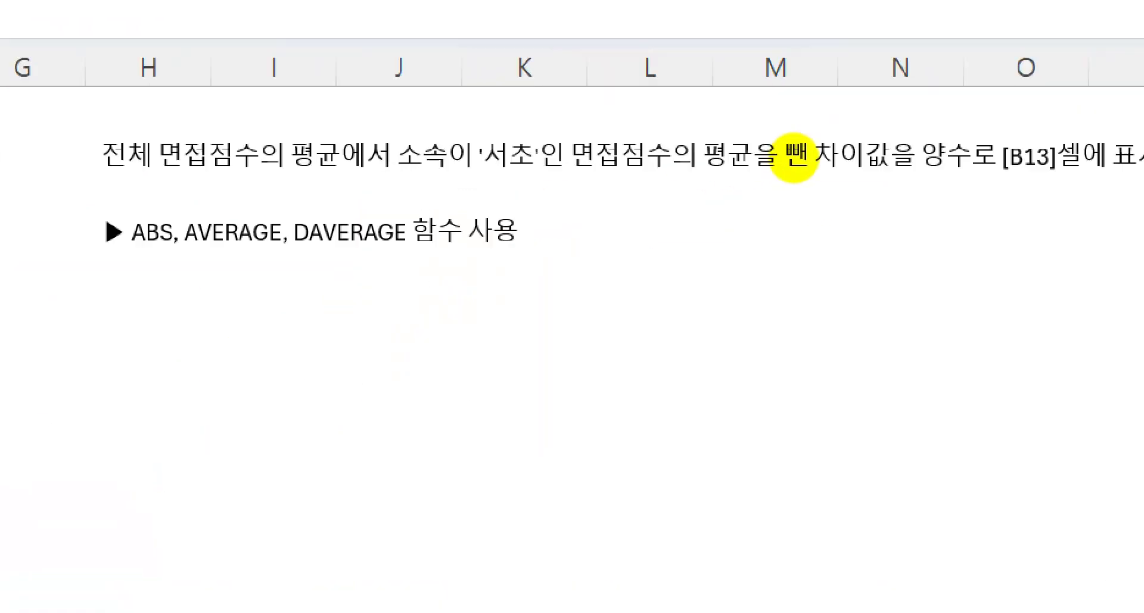
pyautogui.moveTo(475, 186)
pyautogui.mouseDown()
pyautogui.moveTo(697, 190)
pyautogui.moveTo(639, 102)
pyautogui.moveTo(475, 186)
pyautogui.moveTo(578, 169)
pyautogui.mouseUp()
pyautogui.press('Escape')
pyautogui.moveTo(106, 179)
pyautogui.mouseDown()
pyautogui.moveTo(181, 156)
pyautogui.moveTo(127, 170)
pyautogui.mouseUp()
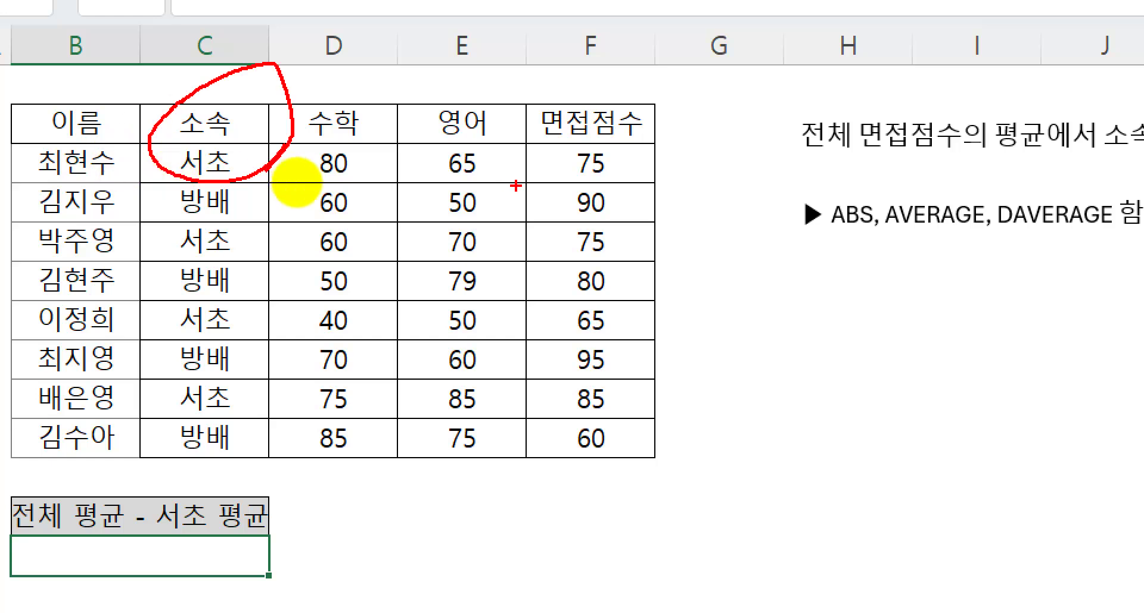
pyautogui.moveTo(202, 226)
pyautogui.mouseDown()
pyautogui.moveTo(241, 275)
pyautogui.moveTo(237, 320)
pyautogui.mouseUp()
pyautogui.moveTo(222, 386)
pyautogui.mouseDown()
pyautogui.moveTo(224, 411)
pyautogui.moveTo(227, 394)
pyautogui.mouseUp()
pyautogui.moveTo(582, 143)
pyautogui.mouseDown()
pyautogui.moveTo(594, 178)
pyautogui.moveTo(646, 127)
pyautogui.mouseUp()
pyautogui.moveTo(589, 223)
pyautogui.mouseDown()
pyautogui.moveTo(622, 226)
pyautogui.moveTo(644, 211)
pyautogui.mouseUp()
pyautogui.moveTo(584, 304); pyautogui.dragTo(619, 316)
pyautogui.moveTo(591, 373); pyautogui.dragTo(616, 367)
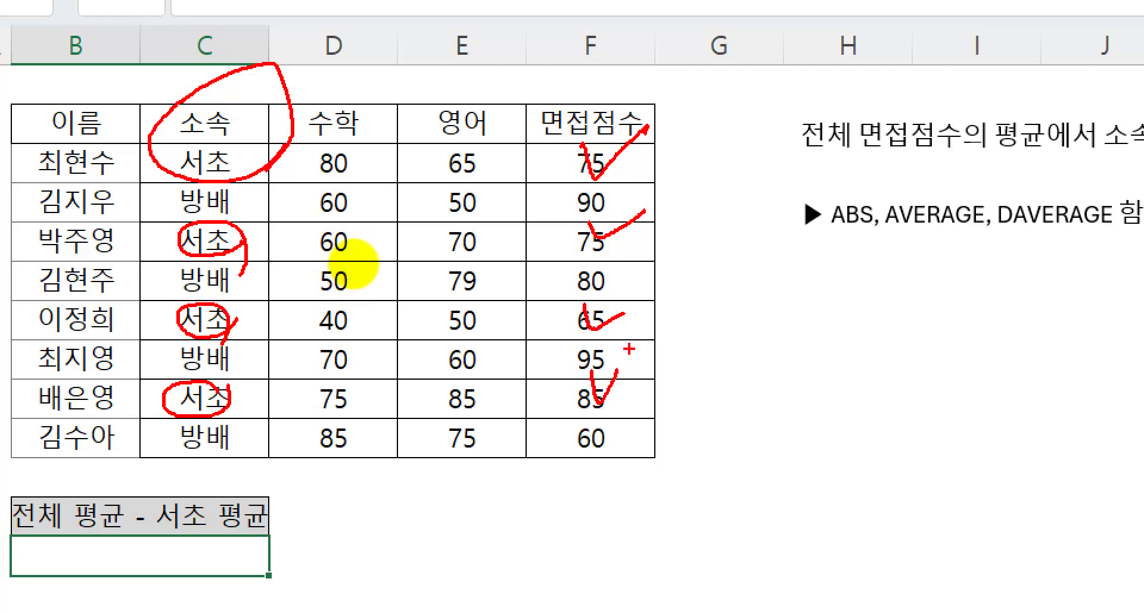
pyautogui.press('Escape')
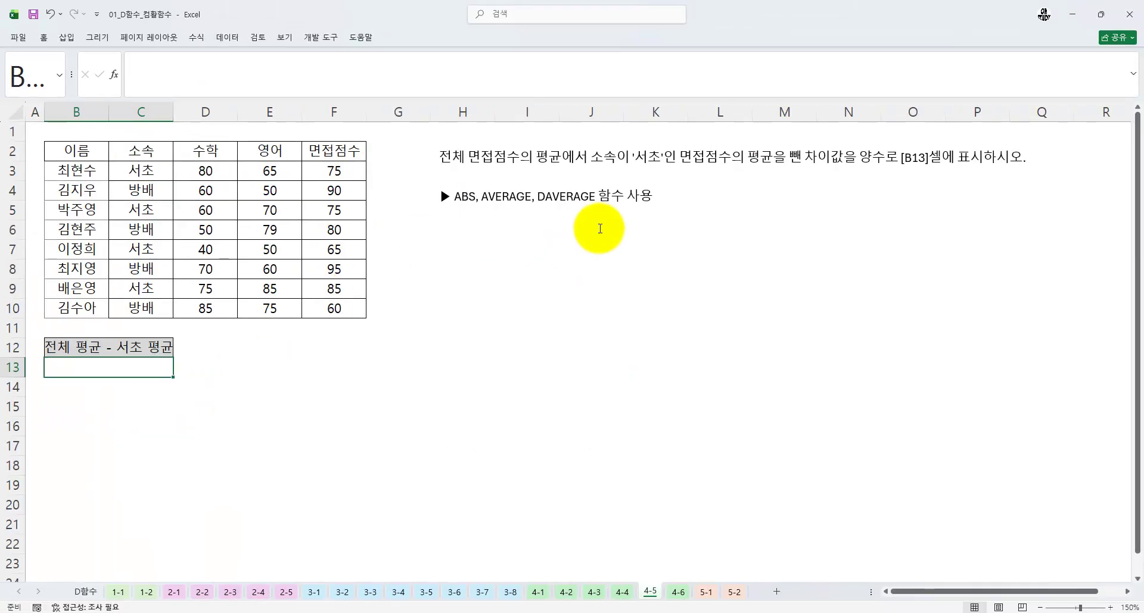
# Examine the task's AVERAGE and DAVERAGE requirements and how the two averages are subtracted.
pyautogui.moveTo(538, 198); pyautogui.dragTo(589, 282)
pyautogui.click(588, 282)
pyautogui.hotkey('ctrl', '1')
pyautogui.click(663, 143)
pyautogui.moveTo(530, 205)
pyautogui.mouseDown()
pyautogui.moveTo(485, 205)
pyautogui.moveTo(518, 212)
pyautogui.mouseUp()
pyautogui.moveTo(588, 207)
pyautogui.mouseDown()
pyautogui.moveTo(543, 186)
pyautogui.moveTo(578, 212)
pyautogui.mouseUp()
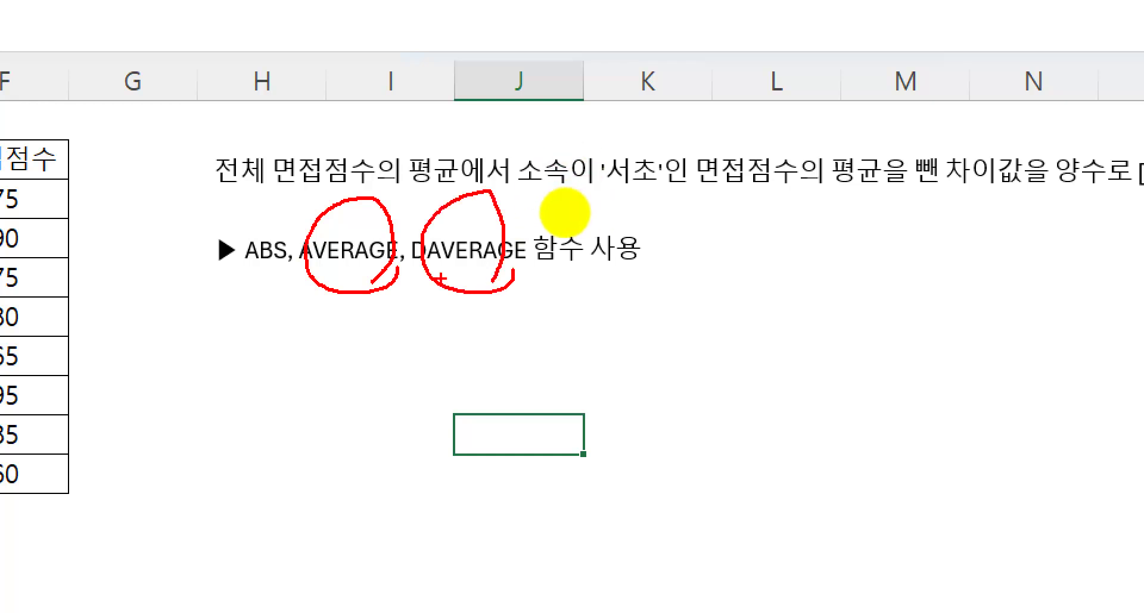
pyautogui.moveTo(397, 244); pyautogui.dragTo(428, 241)
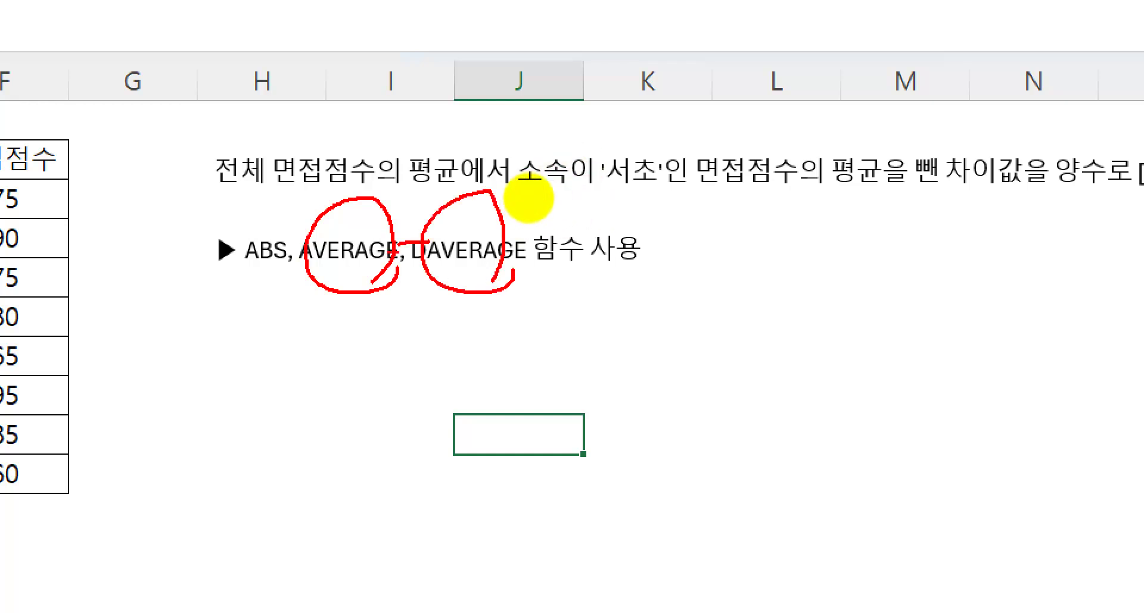
pyautogui.press('Escape')
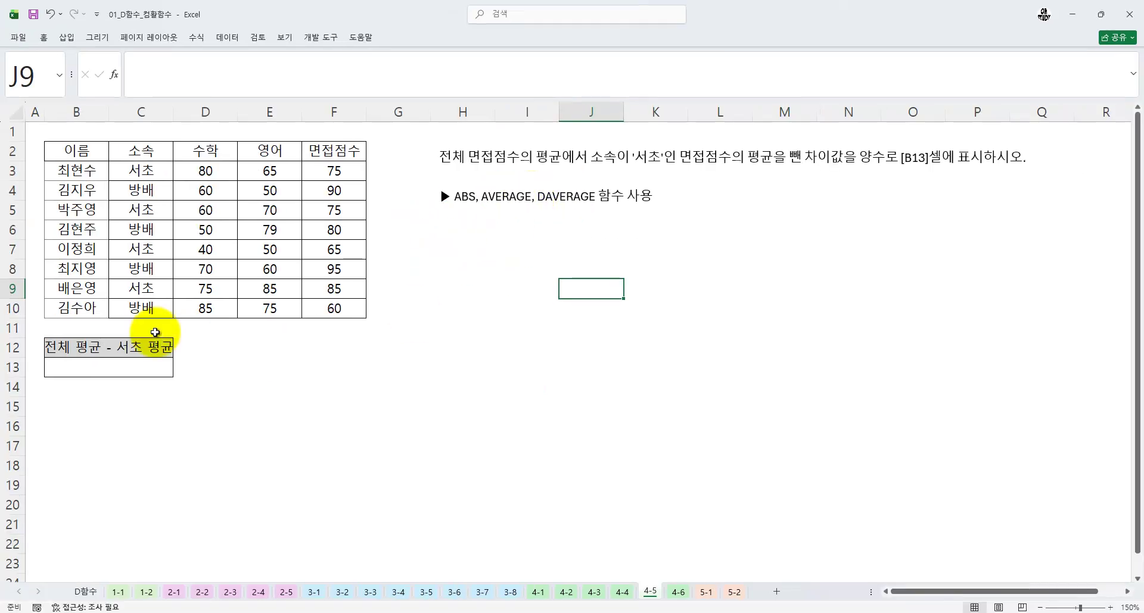
# Calculate the overall 면접점수 average in B13 with =AVERAGE(F3:F10).
pyautogui.click(104, 366)
pyautogui.hotkey('ctrl', '1')
pyautogui.click(27, 351)
pyautogui.moveTo(100, 359)
pyautogui.mouseDown()
pyautogui.moveTo(109, 322)
pyautogui.moveTo(100, 350)
pyautogui.mouseUp()
pyautogui.press('Escape')
pyautogui.write('=AVER')
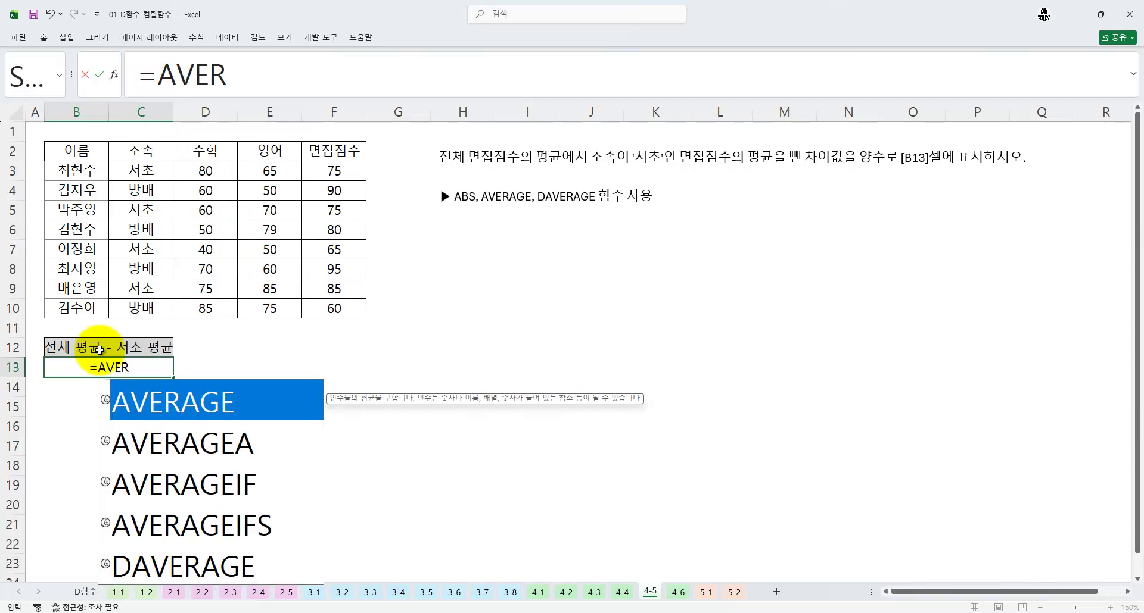
pyautogui.write('AGE(')
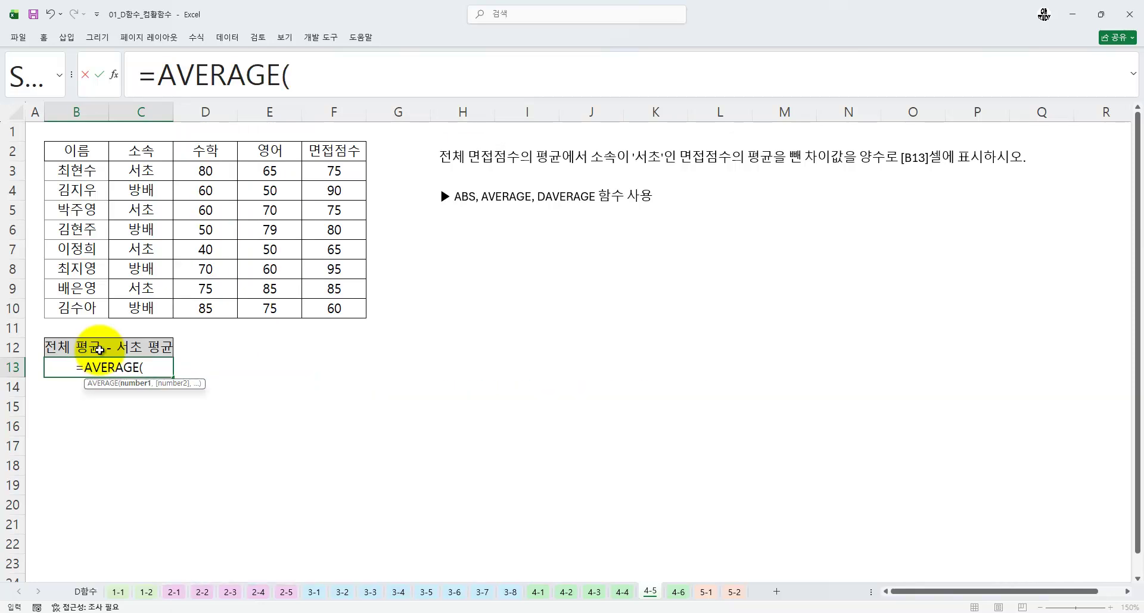
pyautogui.moveTo(334, 171); pyautogui.dragTo(331, 311)
pyautogui.press('Return')
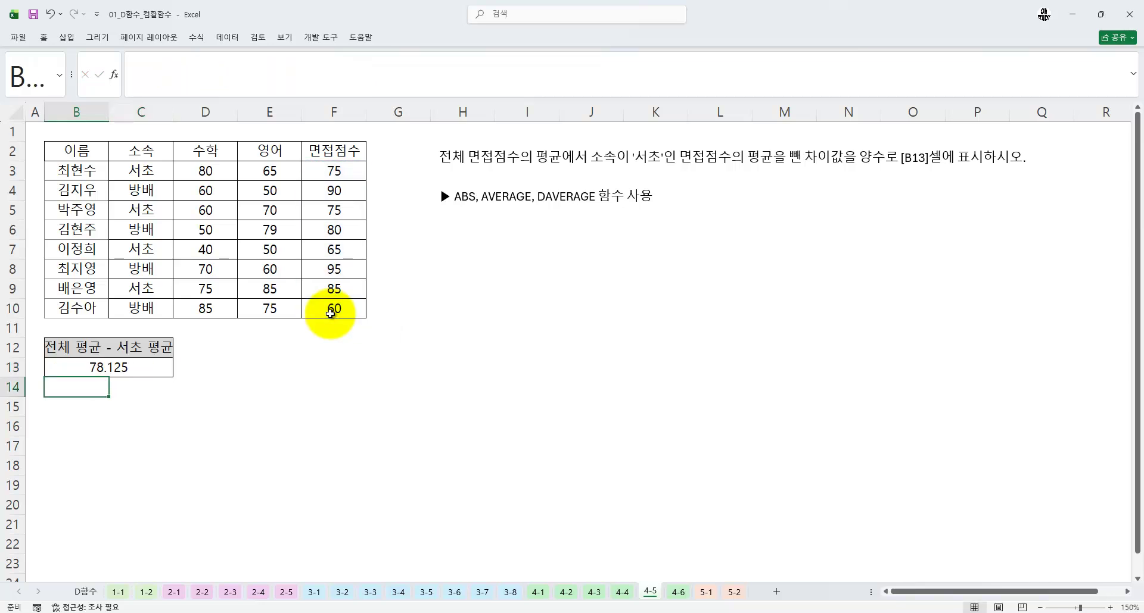
pyautogui.press('Up')
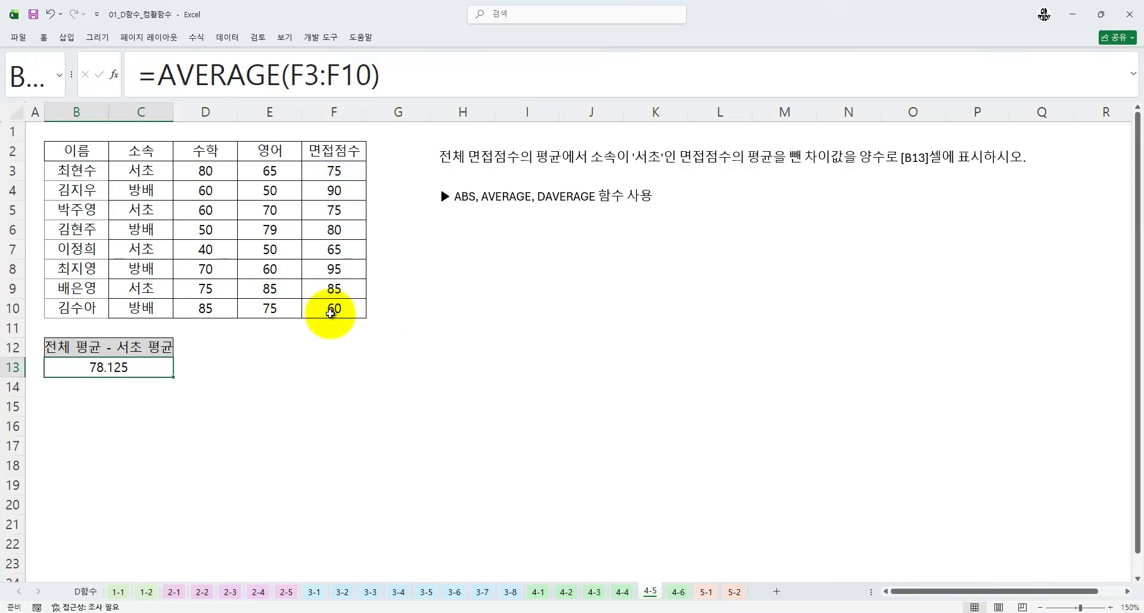
# Extend B13's formula by subtracting a DAVERAGE function with B2:F10 as its database.
pyautogui.hotkey('ctrl', '1')
pyautogui.click(43, 321)
pyautogui.moveTo(100, 348); pyautogui.dragTo(153, 346)
pyautogui.press('Escape')
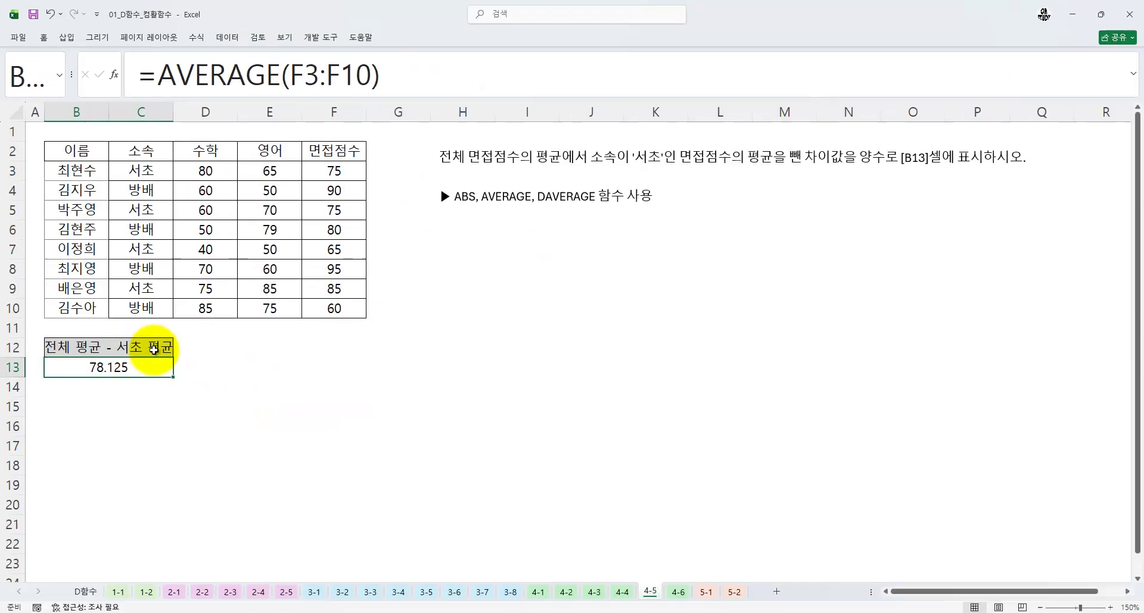
pyautogui.click(456, 69)
pyautogui.write('-DAVERAGE')
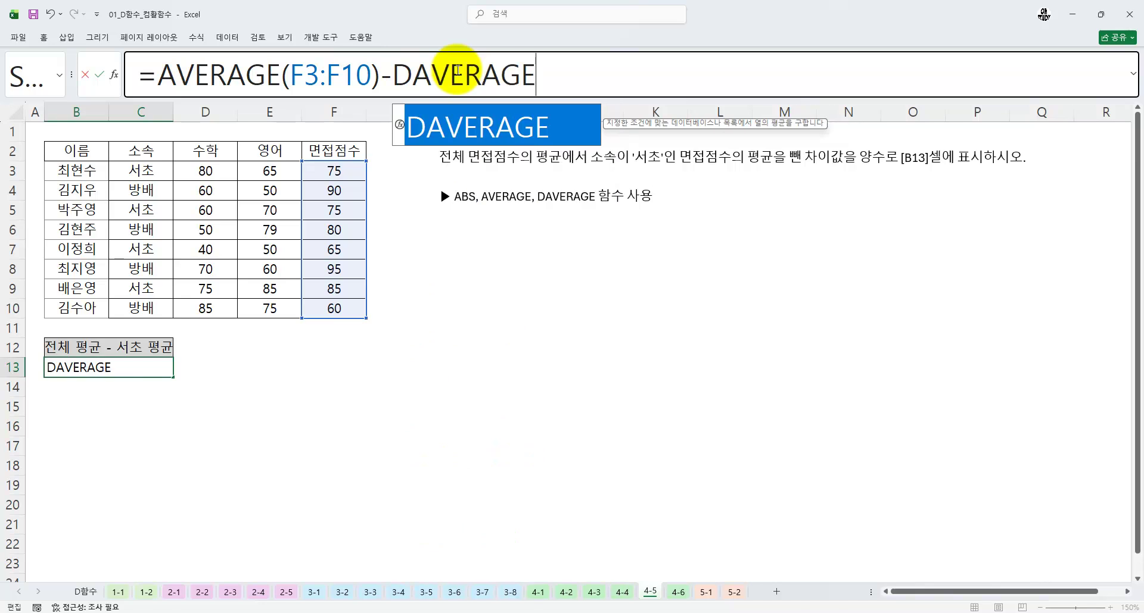
pyautogui.write('(')
pyautogui.hotkey('ctrl', 'a')
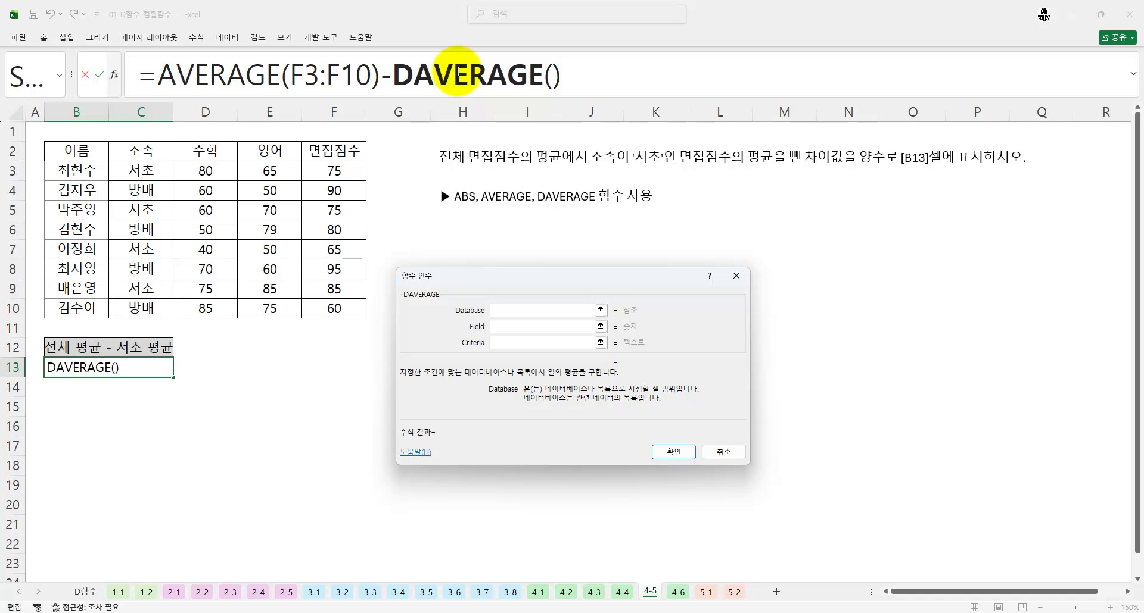
pyautogui.moveTo(71, 149); pyautogui.dragTo(336, 307)
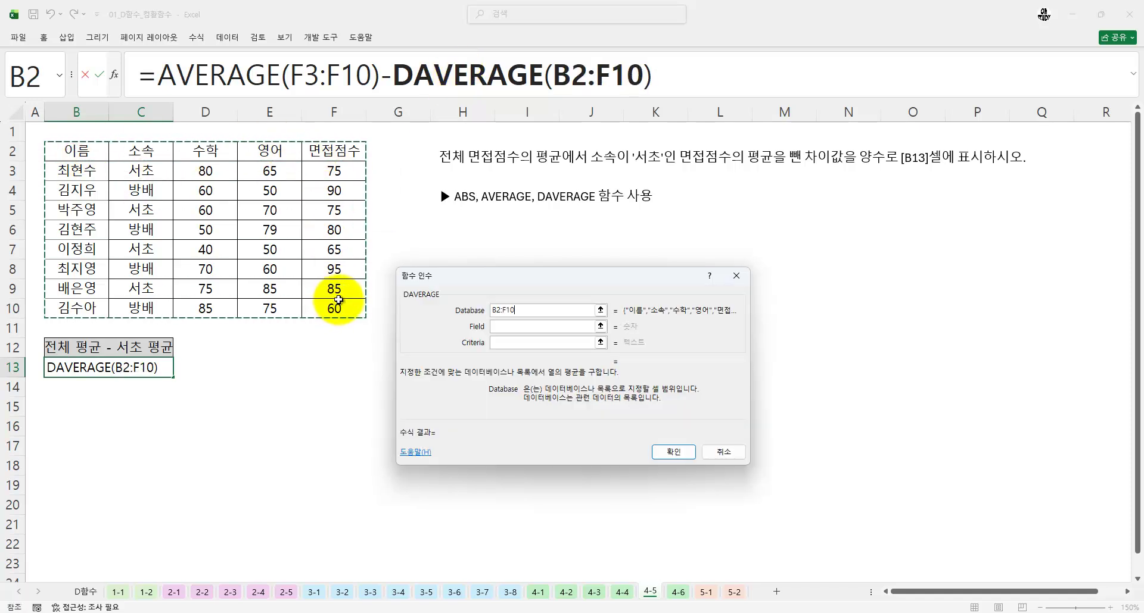
# Set the DAVERAGE field to the 면접점수 header in F2.
pyautogui.hotkey('ctrl', '1')
pyautogui.click(328, 144)
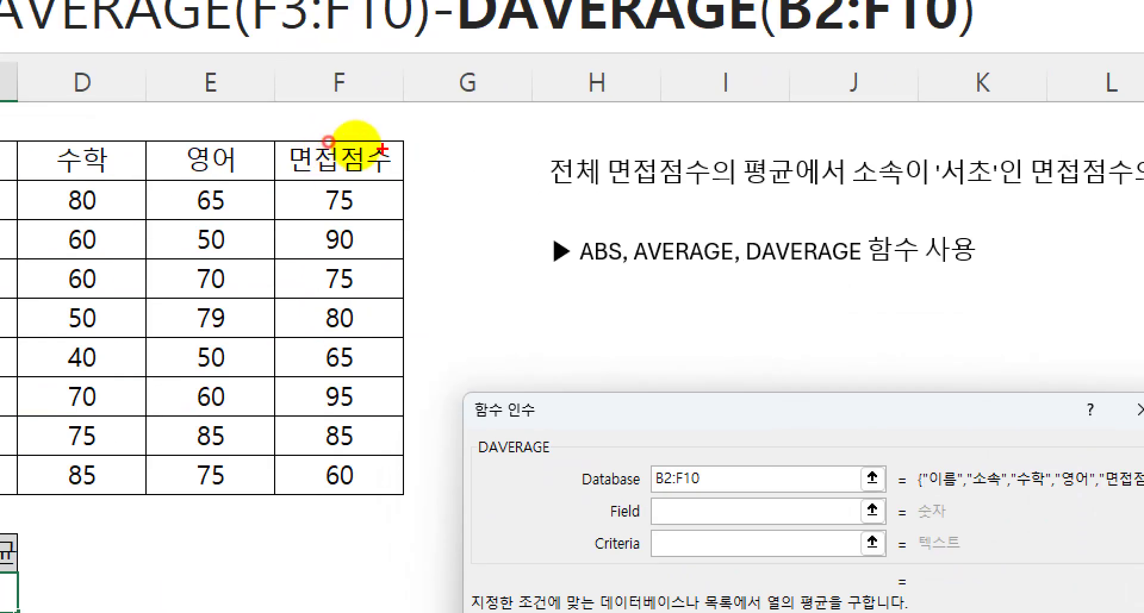
pyautogui.moveTo(373, 145); pyautogui.dragTo(314, 127)
pyautogui.press('Escape')
pyautogui.click(342, 153)
pyautogui.hotkey('ctrl', '1')
pyautogui.click(627, 160)
pyautogui.moveTo(448, 234); pyautogui.dragTo(509, 235)
pyautogui.moveTo(448, 241); pyautogui.dragTo(498, 242)
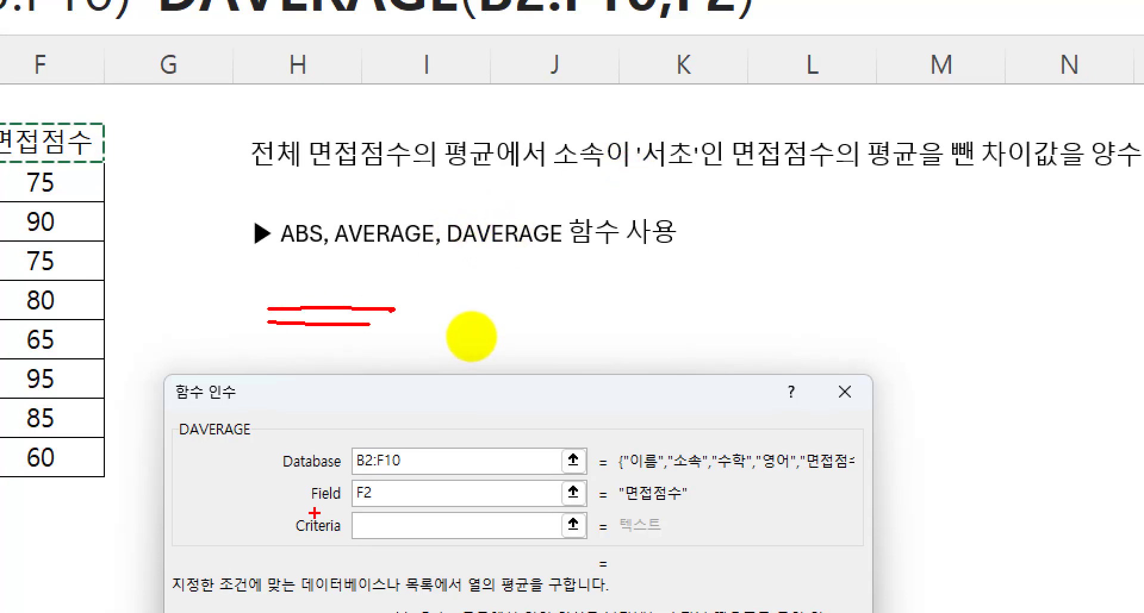
pyautogui.press('Escape')
# Set the DAVERAGE criteria to C2:C3, the 소속 header with 서초, and confirm the function.
pyautogui.hotkey('ctrl', '1')
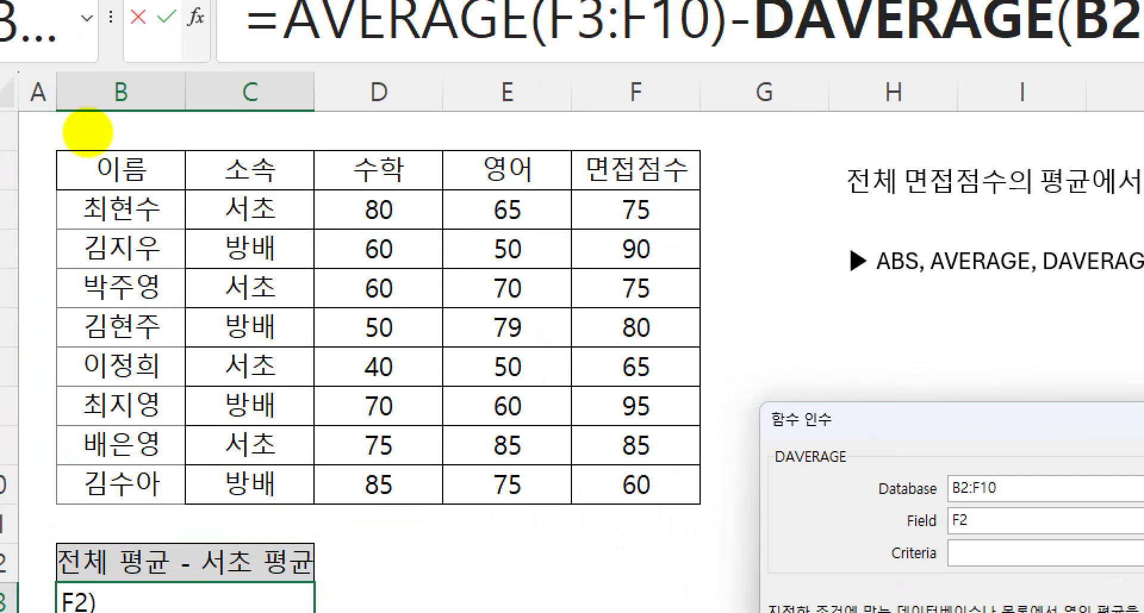
pyautogui.moveTo(308, 170)
pyautogui.mouseDown()
pyautogui.moveTo(295, 225)
pyautogui.moveTo(229, 139)
pyautogui.moveTo(298, 225)
pyautogui.mouseUp()
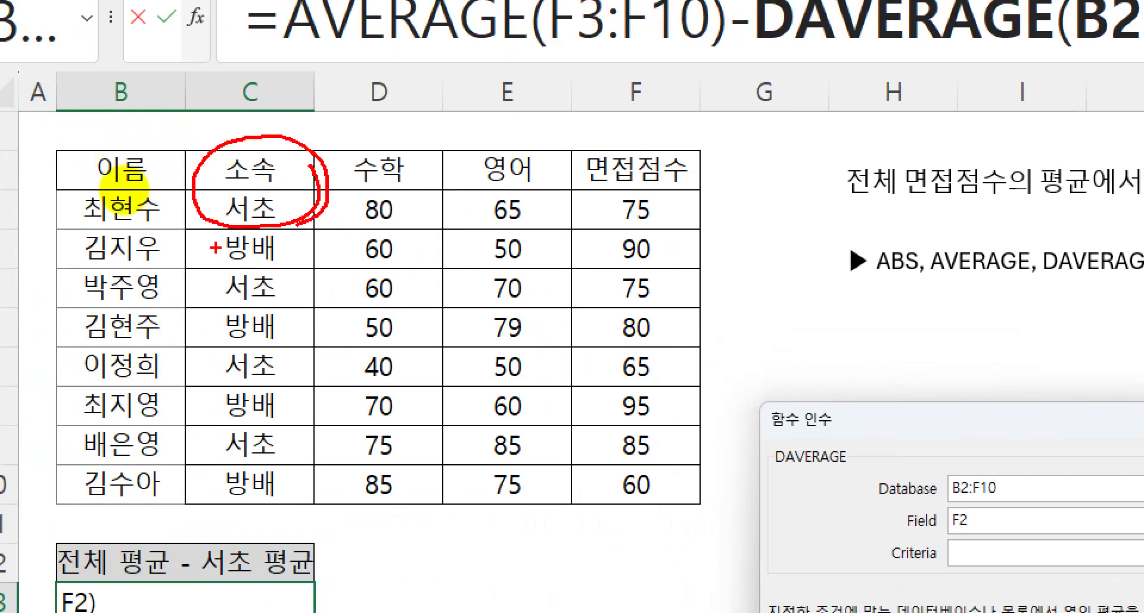
pyautogui.press('Escape')
pyautogui.click(516, 343)
pyautogui.moveTo(143, 150); pyautogui.dragTo(143, 173)
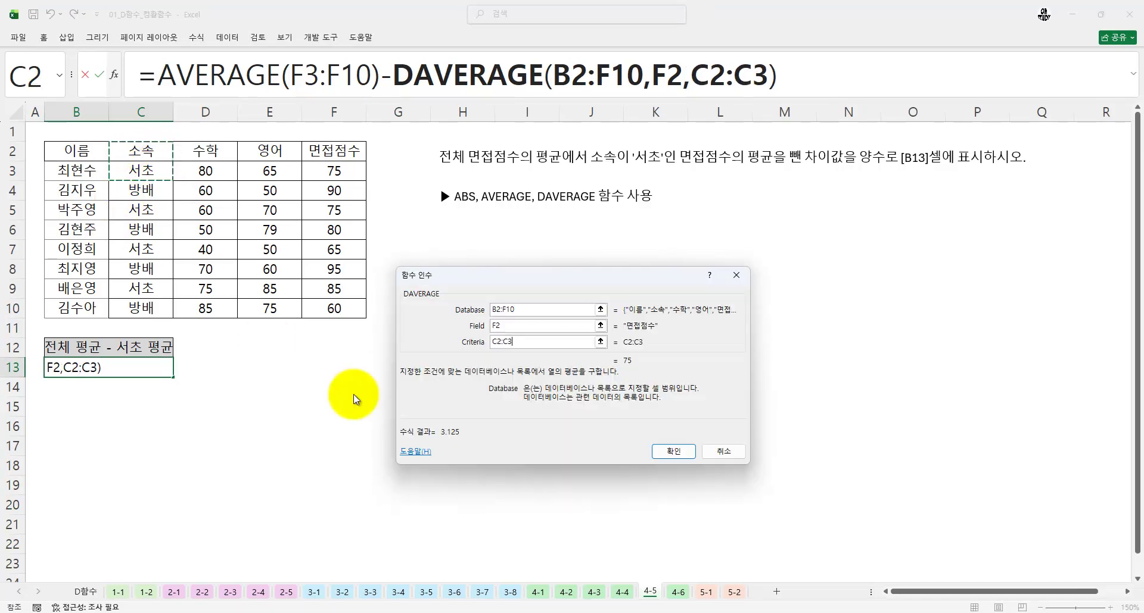
pyautogui.click(688, 452)
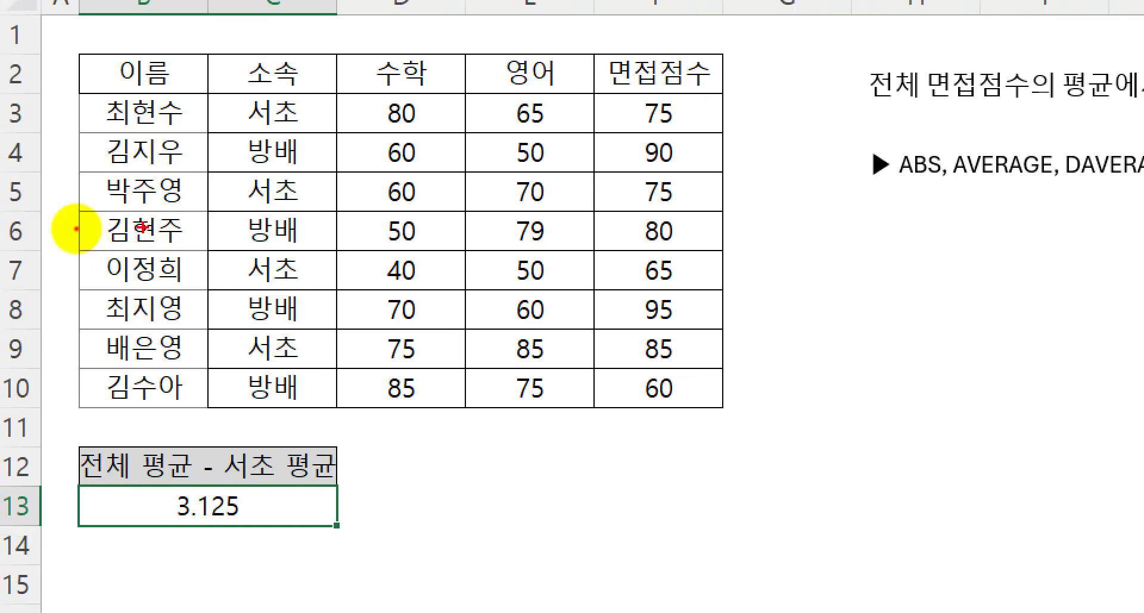
# Examine B13's subtraction of the two averages, consider a case giving a negative difference, and check the task's ABS requirement.
pyautogui.moveTo(135, 392); pyautogui.dragTo(134, 444)
pyautogui.moveTo(169, 377)
pyautogui.mouseDown()
pyautogui.moveTo(185, 389)
pyautogui.moveTo(169, 436)
pyautogui.mouseUp()
pyautogui.moveTo(166, 403); pyautogui.dragTo(193, 402)
pyautogui.moveTo(301, 411); pyautogui.dragTo(322, 438)
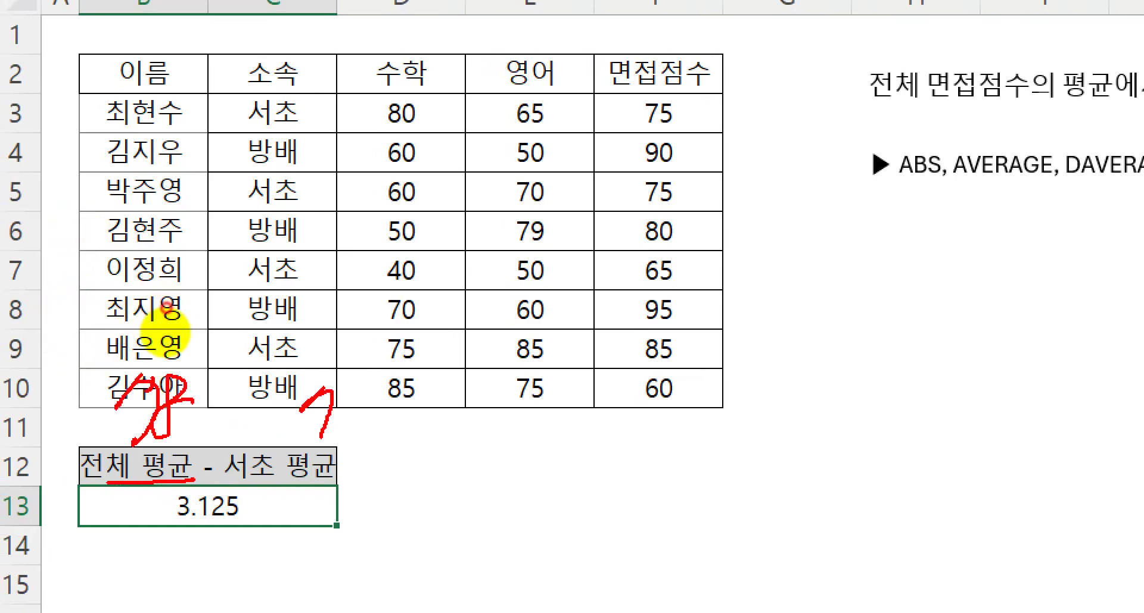
pyautogui.moveTo(384, 374); pyautogui.dragTo(340, 429)
pyautogui.moveTo(224, 412); pyautogui.dragTo(275, 411)
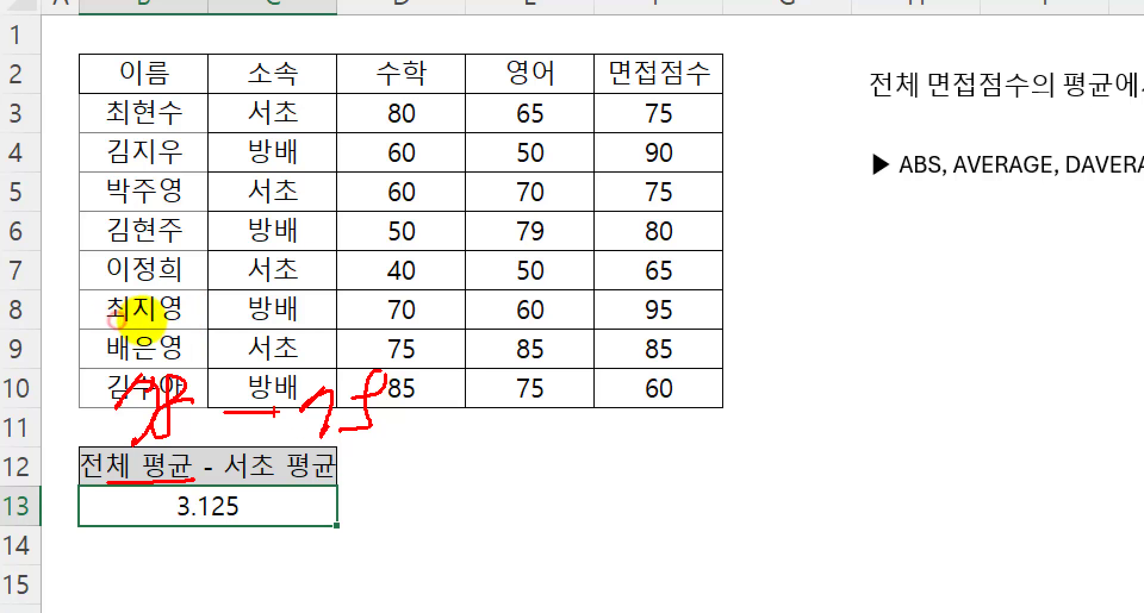
pyautogui.moveTo(143, 539); pyautogui.dragTo(273, 541)
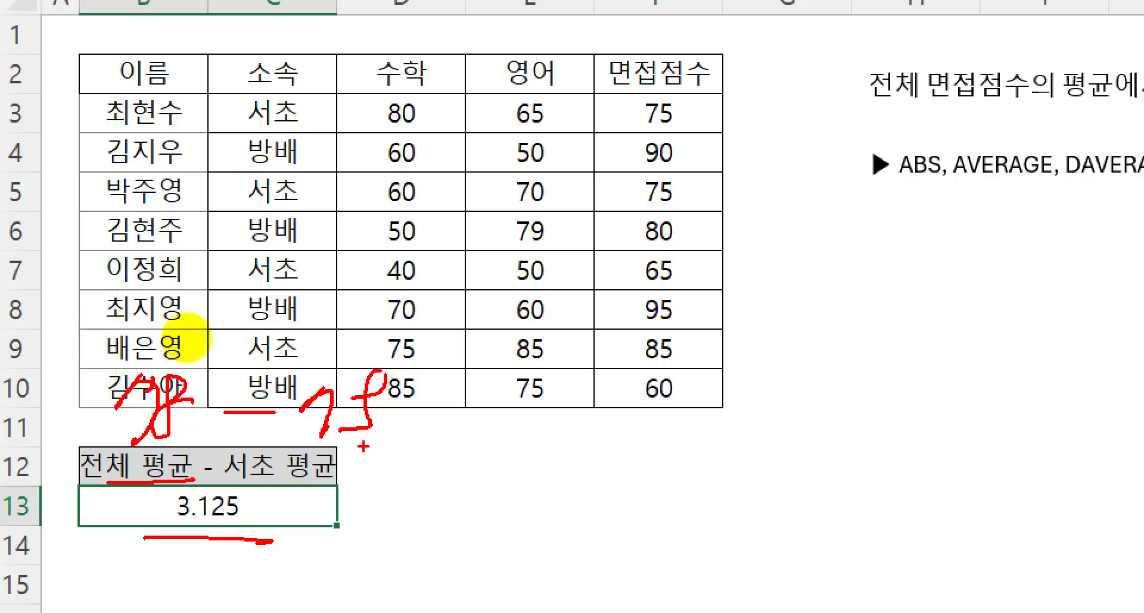
pyautogui.moveTo(169, 278); pyautogui.dragTo(164, 344)
pyautogui.moveTo(184, 294)
pyautogui.mouseDown()
pyautogui.moveTo(228, 290)
pyautogui.moveTo(175, 331)
pyautogui.mouseUp()
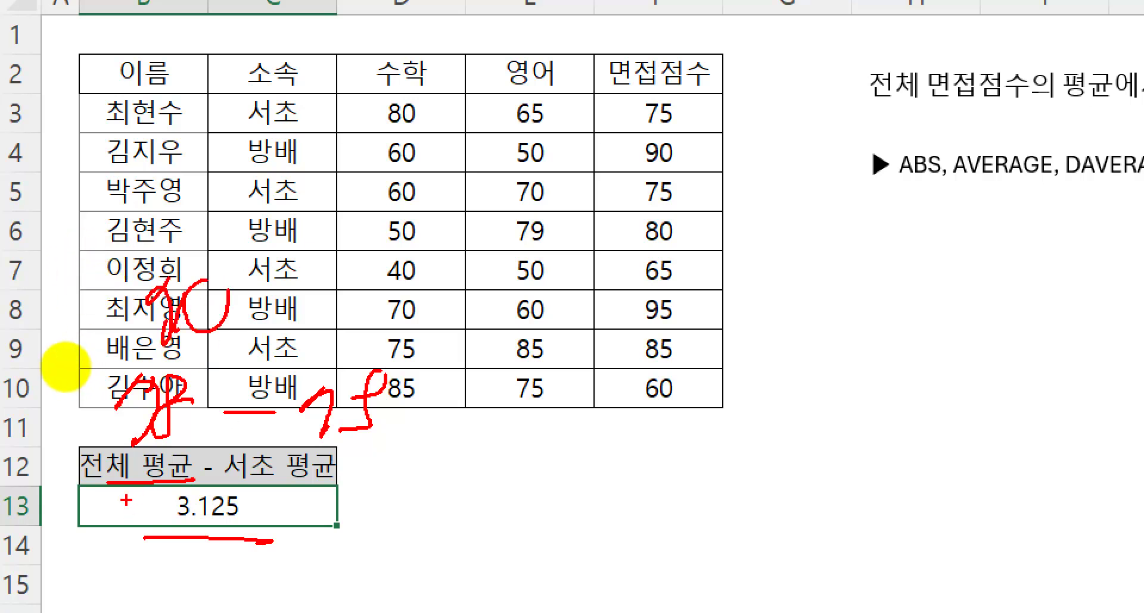
pyautogui.moveTo(124, 581)
pyautogui.mouseDown()
pyautogui.moveTo(145, 611)
pyautogui.moveTo(303, 591)
pyautogui.moveTo(326, 610)
pyautogui.mouseUp()
pyautogui.moveTo(356, 591)
pyautogui.mouseDown()
pyautogui.moveTo(372, 591)
pyautogui.moveTo(355, 612)
pyautogui.mouseUp()
pyautogui.moveTo(439, 569); pyautogui.dragTo(484, 578)
pyautogui.moveTo(468, 584); pyautogui.dragTo(490, 591)
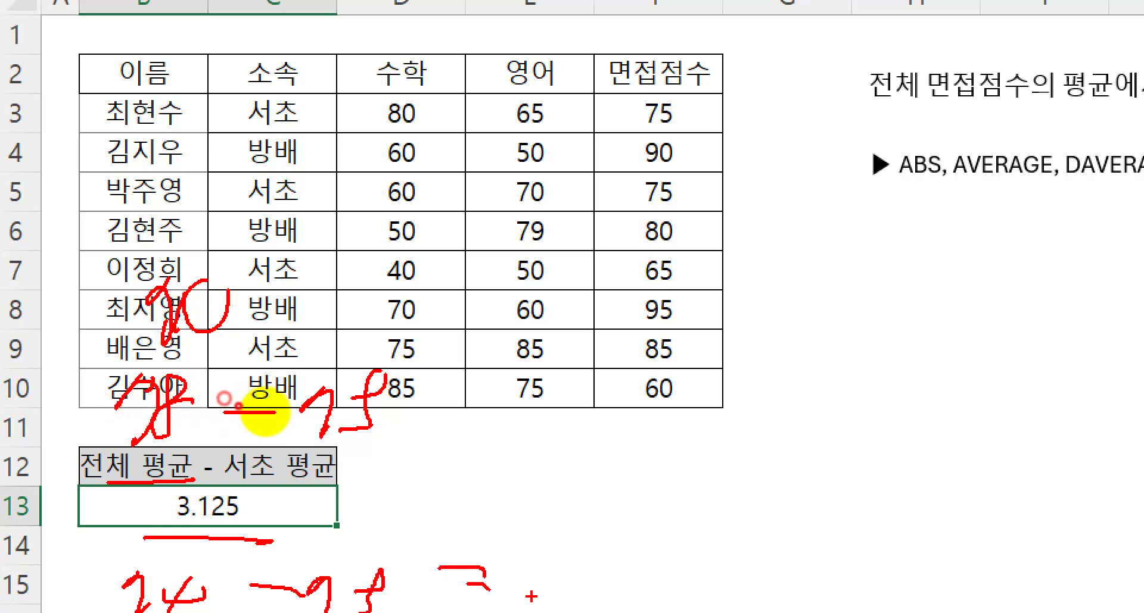
pyautogui.moveTo(557, 578); pyautogui.dragTo(616, 577)
pyautogui.moveTo(630, 536); pyautogui.dragTo(630, 612)
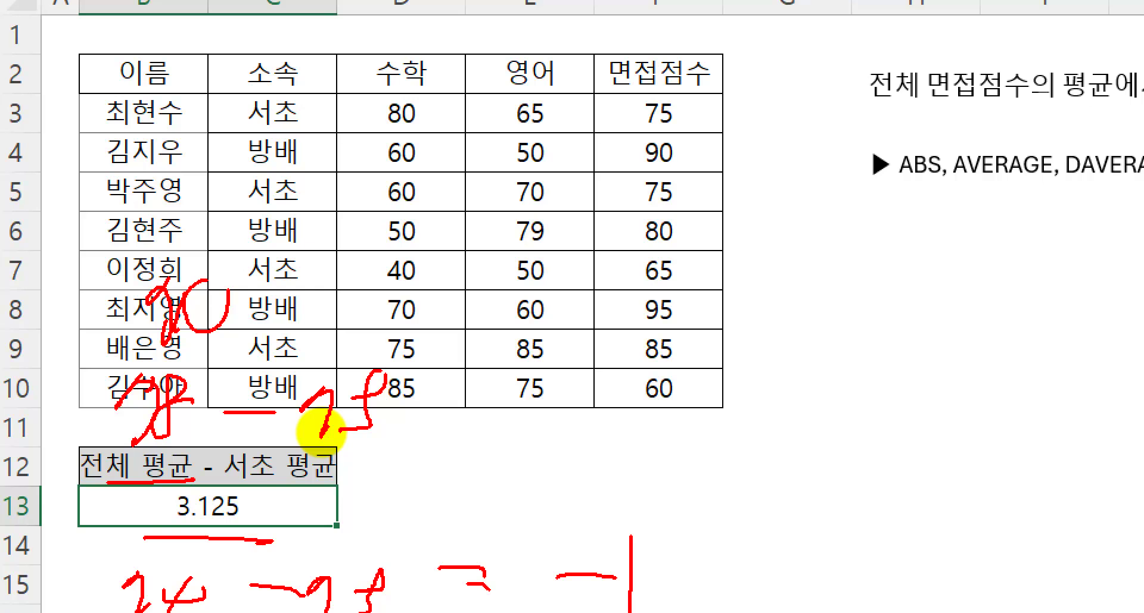
pyautogui.moveTo(967, 165)
pyautogui.mouseDown()
pyautogui.moveTo(922, 124)
pyautogui.moveTo(960, 183)
pyautogui.mouseUp()
pyautogui.press('Escape')
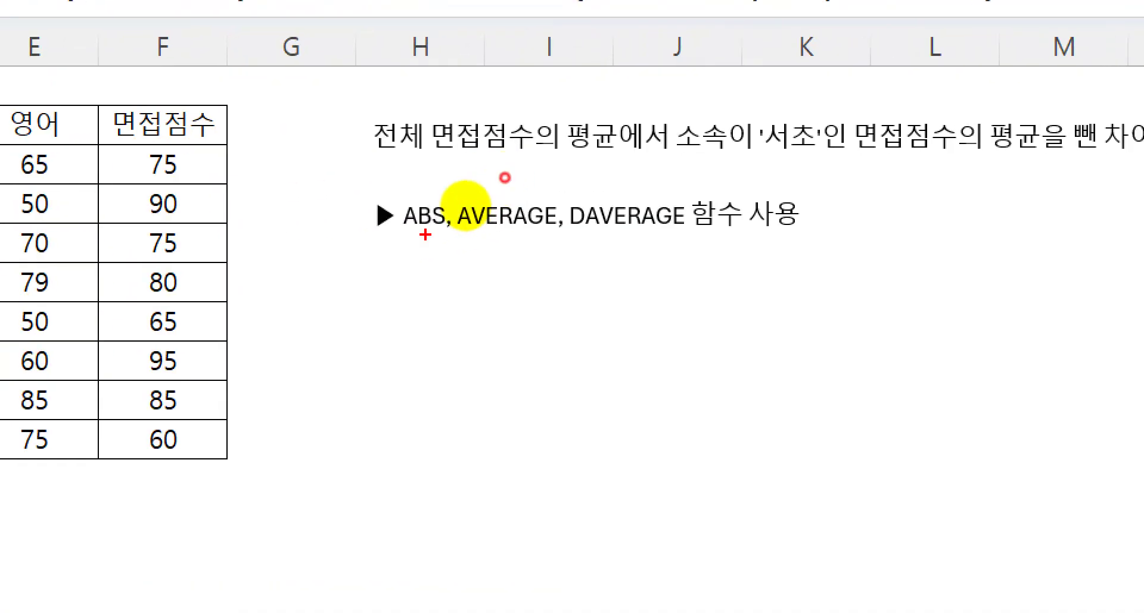
pyautogui.moveTo(481, 184); pyautogui.dragTo(479, 217)
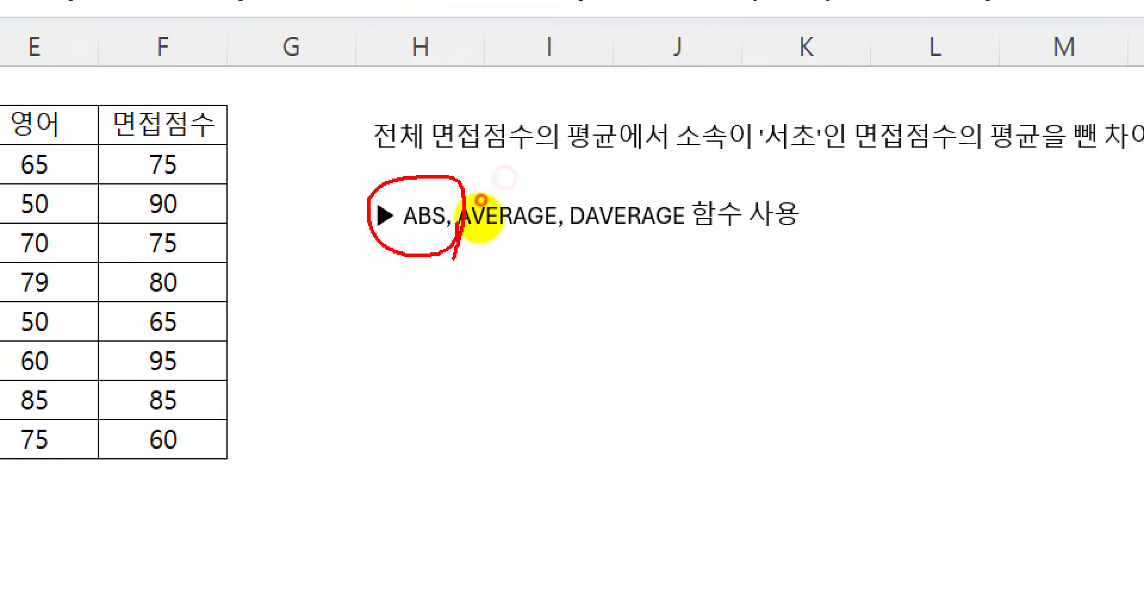
pyautogui.press('Escape')
# Wrap B13's formula in ABS, making it =ABS(AVERAGE(F3:F10)-DAVERAGE(B2:F10,F2,C2:C3)).
pyautogui.moveTo(161, 77); pyautogui.dragTo(804, 98)
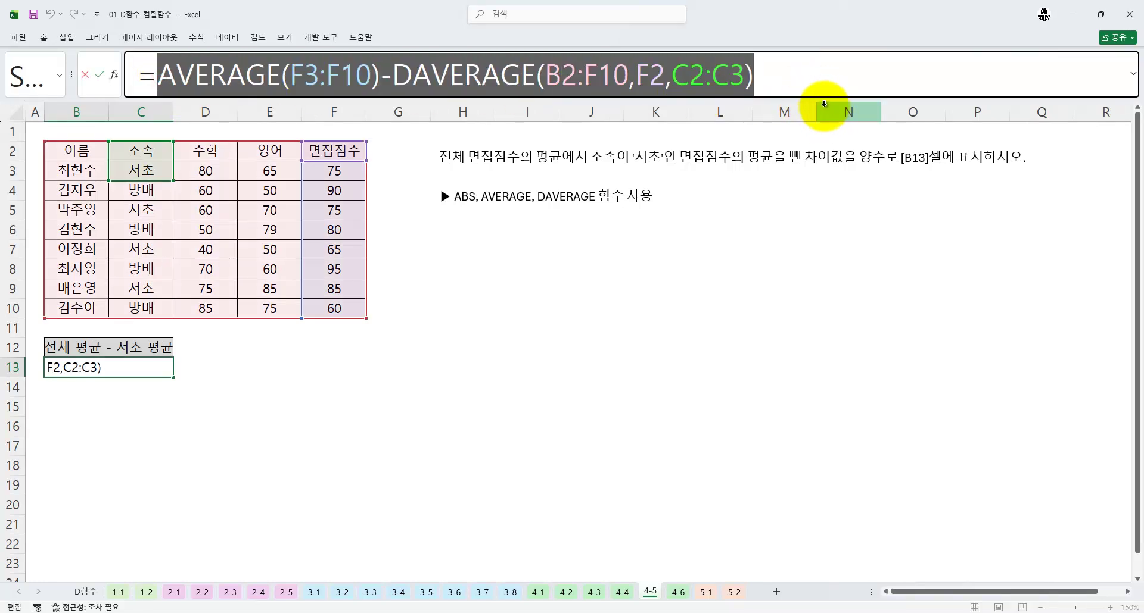
pyautogui.write('ABS(')
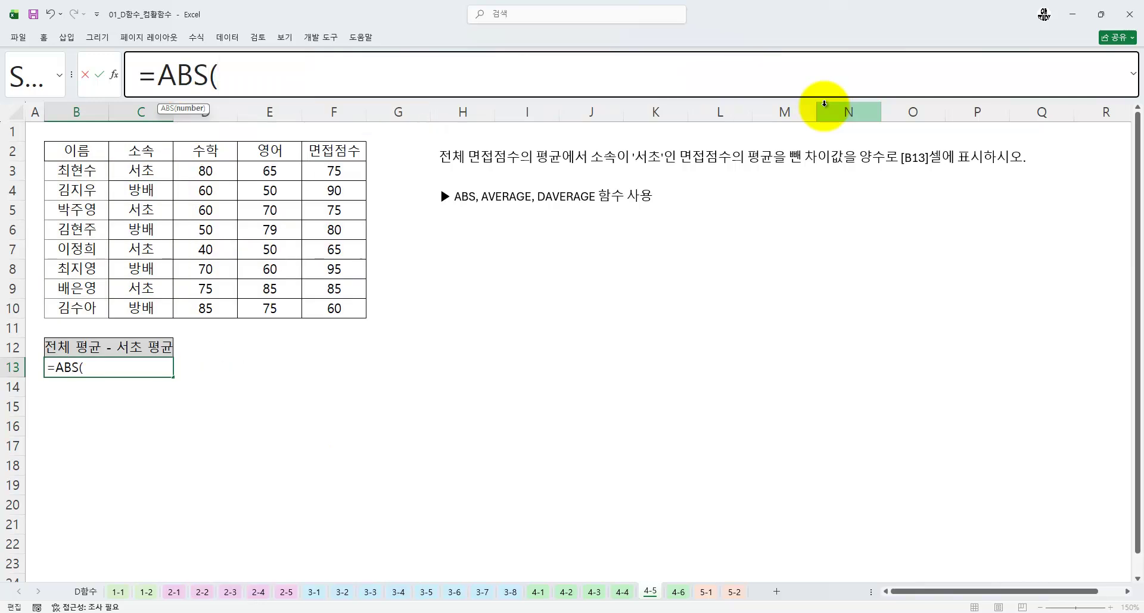
pyautogui.hotkey('ctrl', 'v')
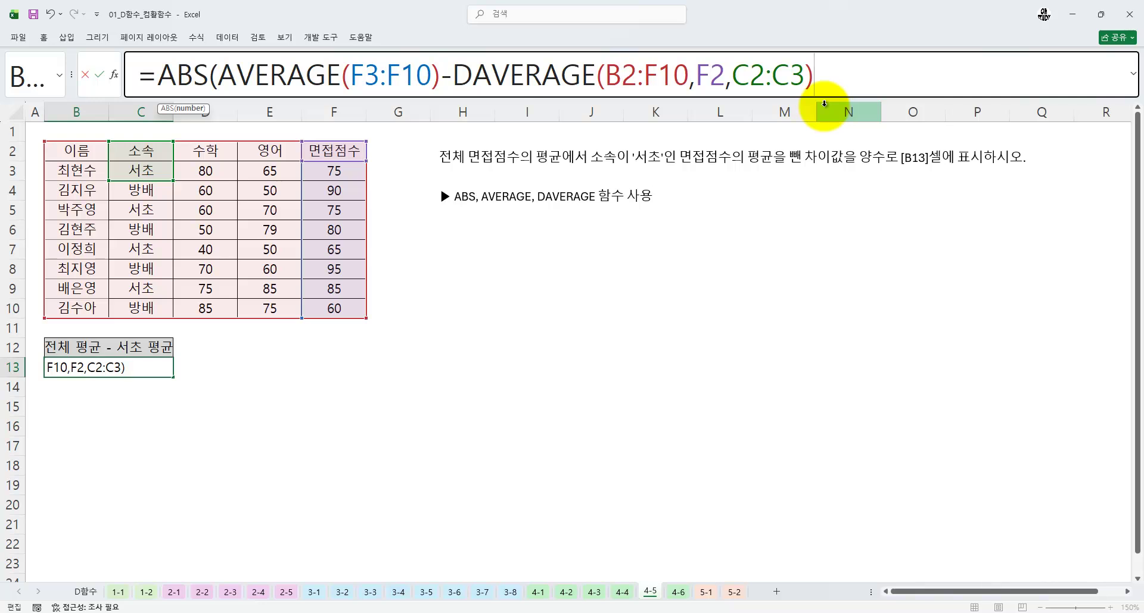
pyautogui.press('Return')
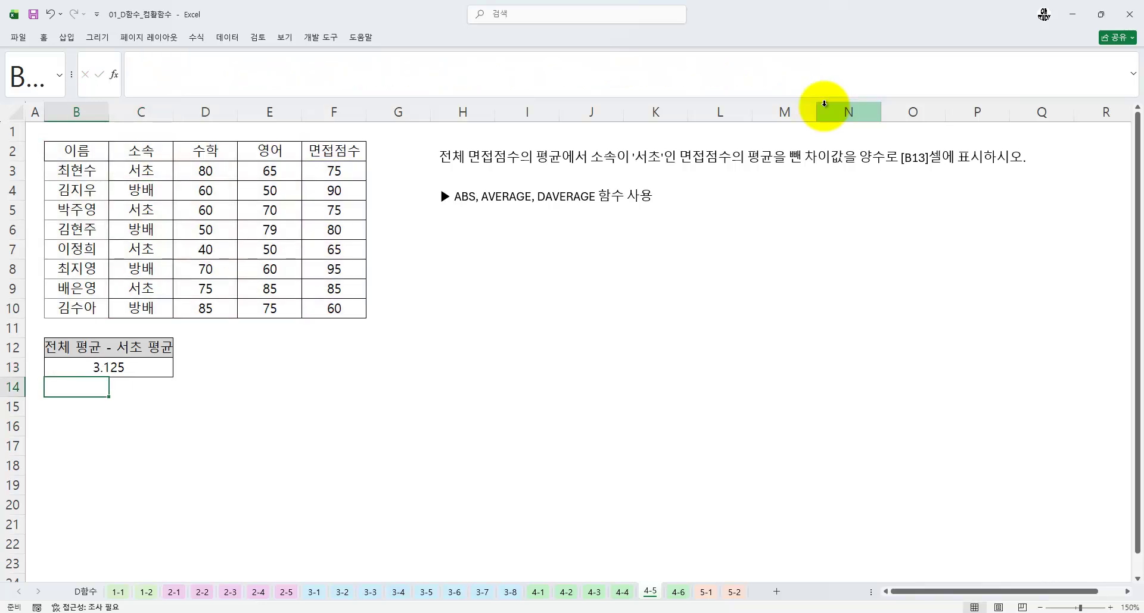
pyautogui.click(158, 361)
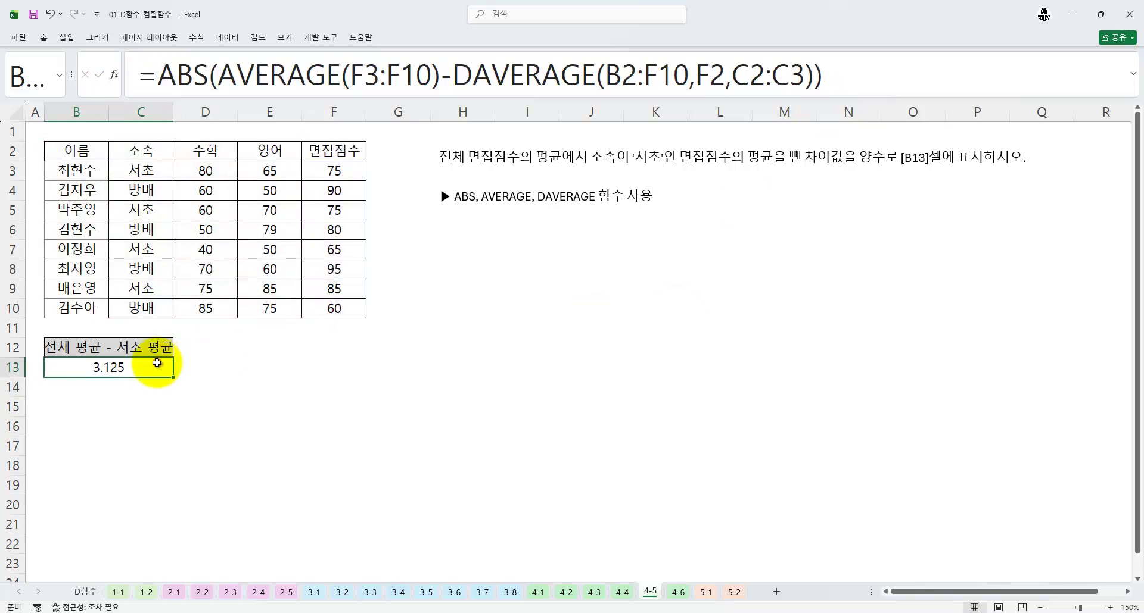
# Open sheet 4-6, select D10:E10 and examine the task on rounded-down 광화문 averages of 계약건수 and 계약총액.
pyautogui.click(682, 596)
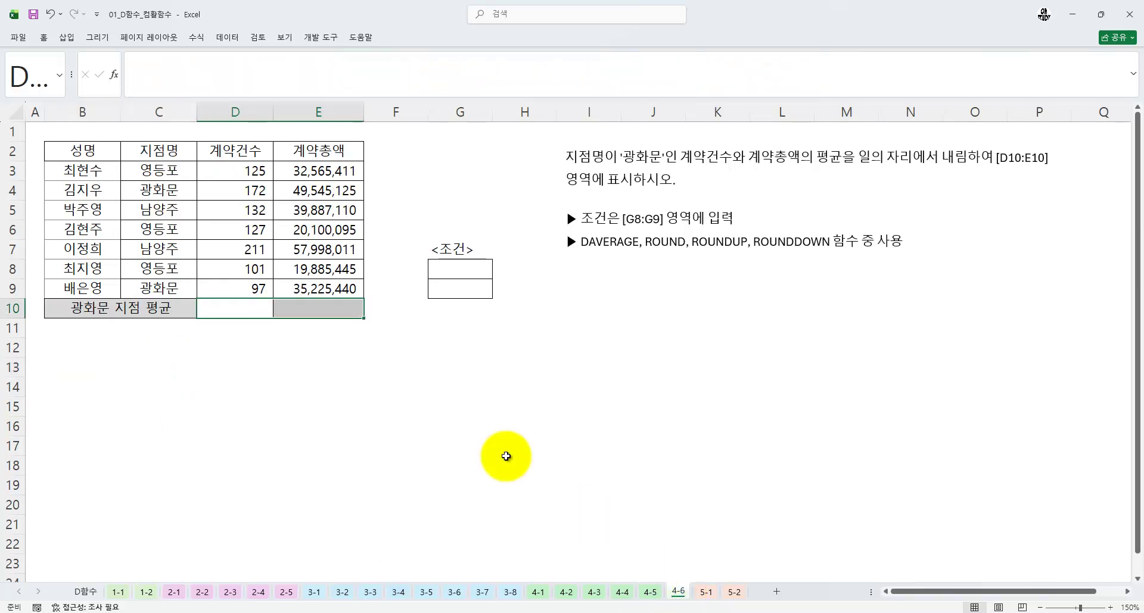
pyautogui.click(222, 222)
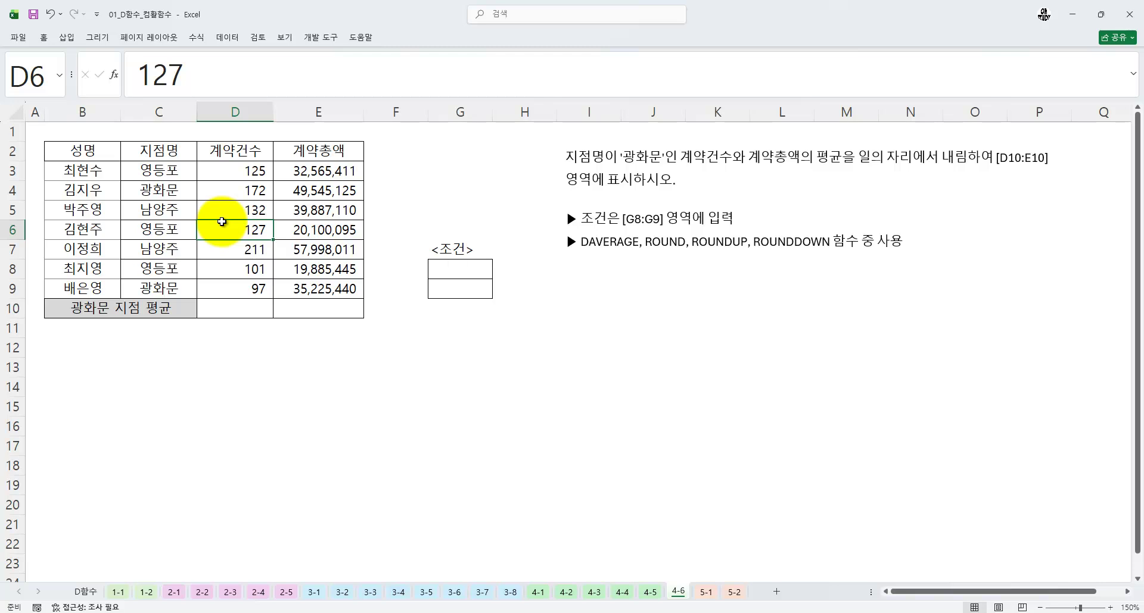
pyautogui.moveTo(233, 309); pyautogui.dragTo(297, 311)
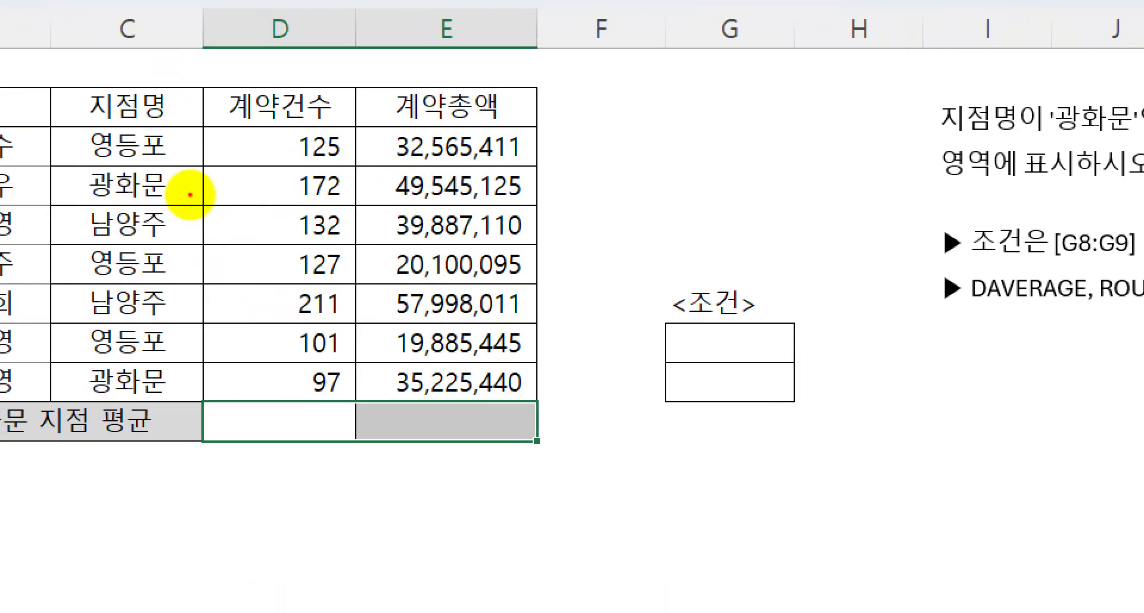
pyautogui.moveTo(412, 401); pyautogui.dragTo(404, 444)
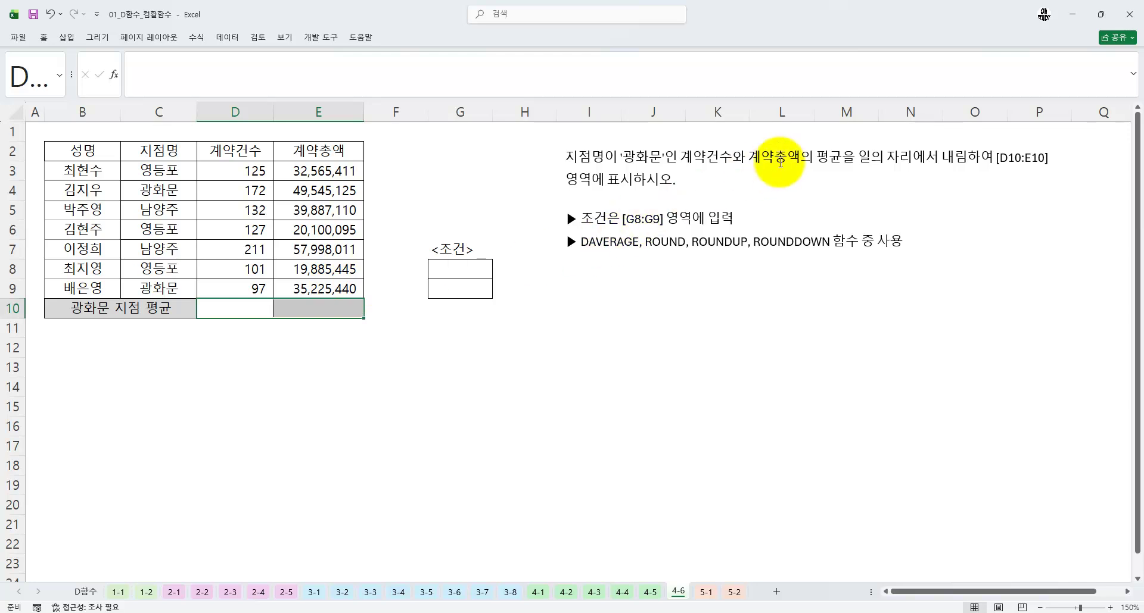
pyautogui.hotkey('ctrl', '1')
pyautogui.click(847, 140)
pyautogui.moveTo(543, 171)
pyautogui.mouseDown()
pyautogui.moveTo(633, 167)
pyautogui.moveTo(672, 131)
pyautogui.moveTo(670, 156)
pyautogui.mouseUp()
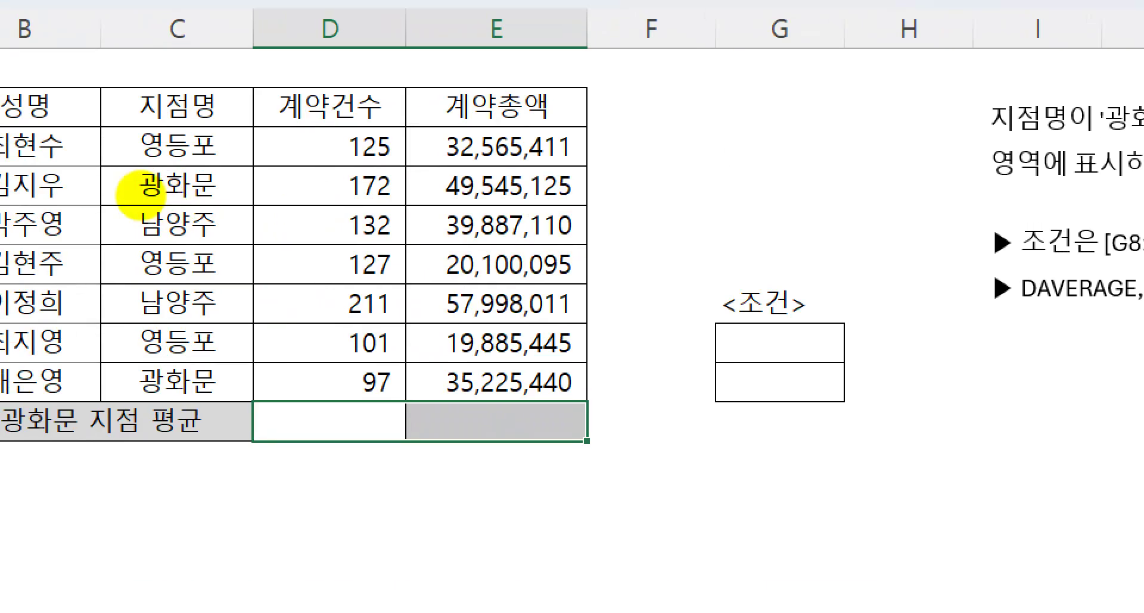
# Examine the 계약건수 and 계약총액 values in the 광화문 rows, the result cells D10:E10 and the criteria area G8:G9.
pyautogui.moveTo(197, 159); pyautogui.dragTo(212, 203)
pyautogui.moveTo(202, 374); pyautogui.dragTo(204, 409)
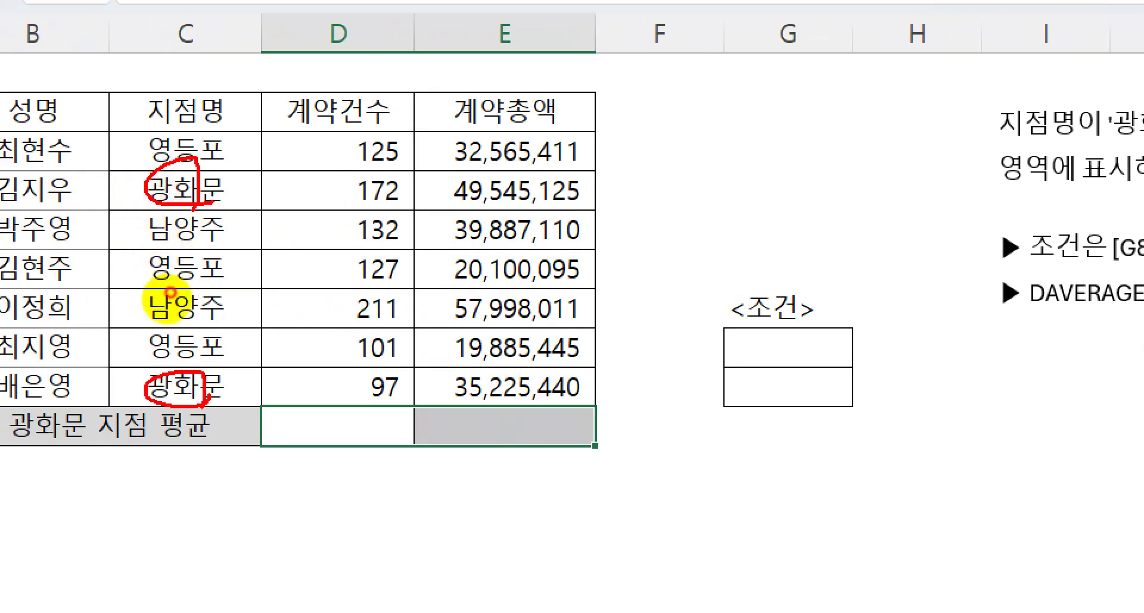
pyautogui.moveTo(304, 208); pyautogui.dragTo(392, 204)
pyautogui.moveTo(296, 402); pyautogui.dragTo(381, 397)
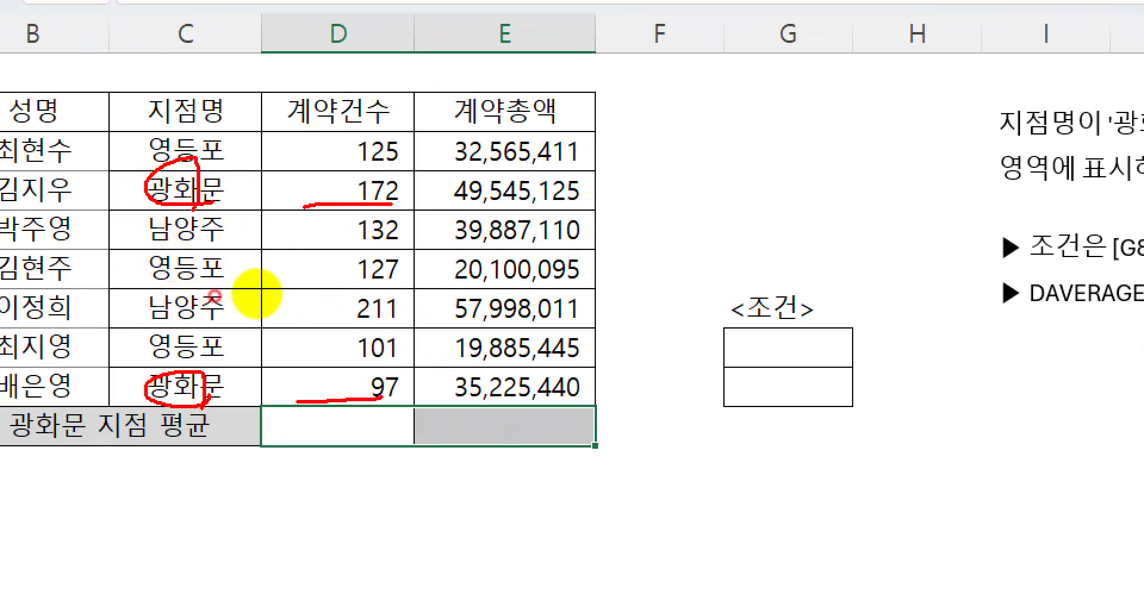
pyautogui.moveTo(318, 425); pyautogui.dragTo(396, 384)
pyautogui.moveTo(444, 203); pyautogui.dragTo(581, 201)
pyautogui.moveTo(448, 410); pyautogui.dragTo(593, 406)
pyautogui.moveTo(501, 424)
pyautogui.mouseDown()
pyautogui.moveTo(506, 443)
pyautogui.moveTo(592, 406)
pyautogui.mouseUp()
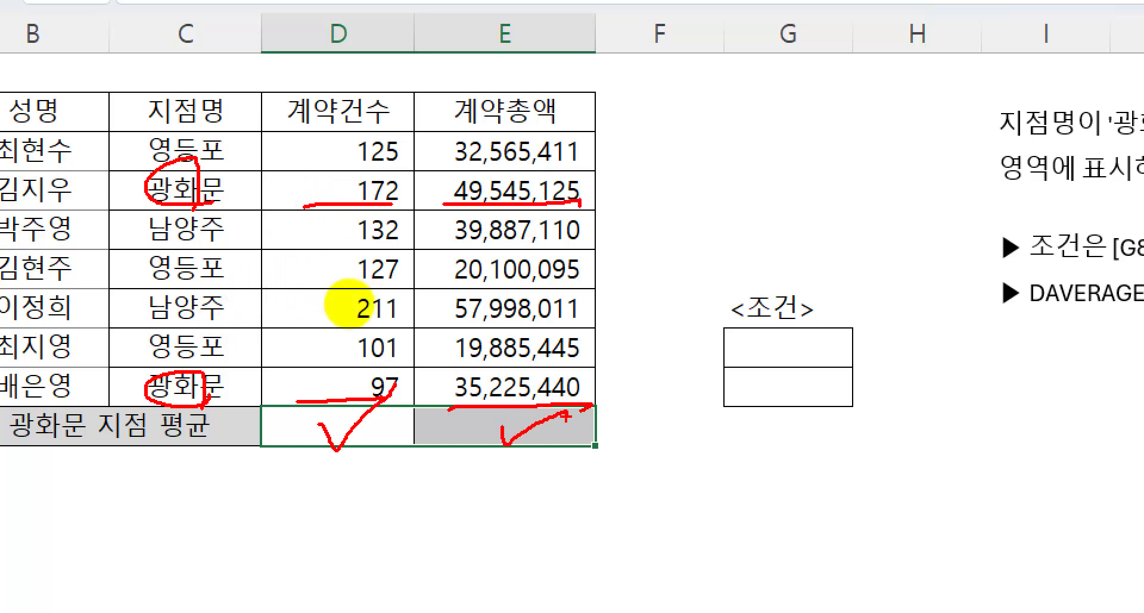
pyautogui.moveTo(840, 387)
pyautogui.mouseDown()
pyautogui.moveTo(792, 409)
pyautogui.moveTo(873, 372)
pyautogui.mouseUp()
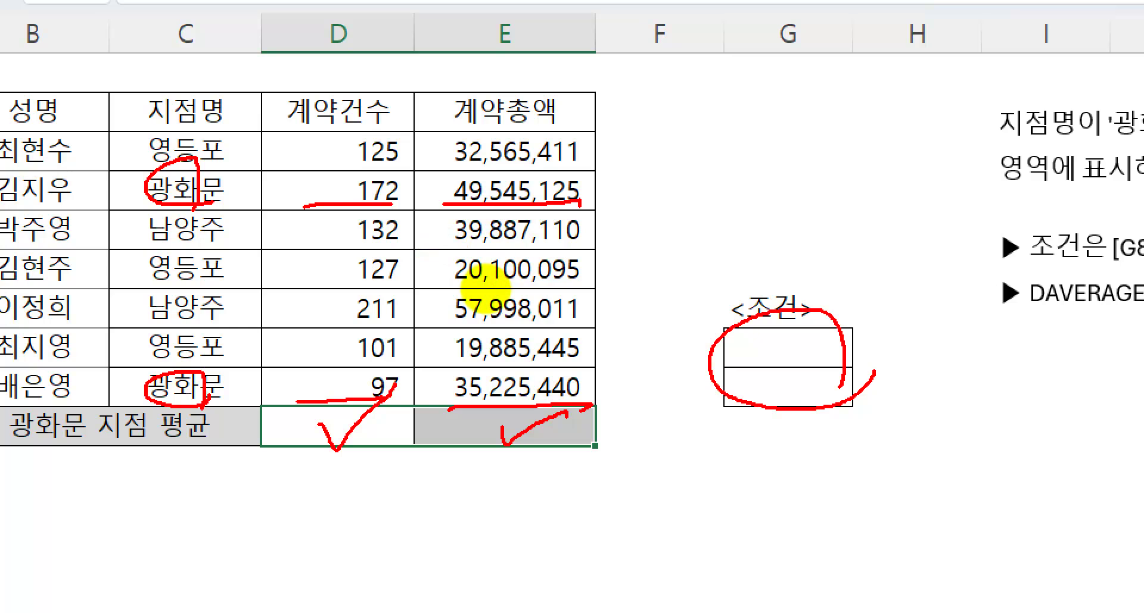
pyautogui.press('Escape')
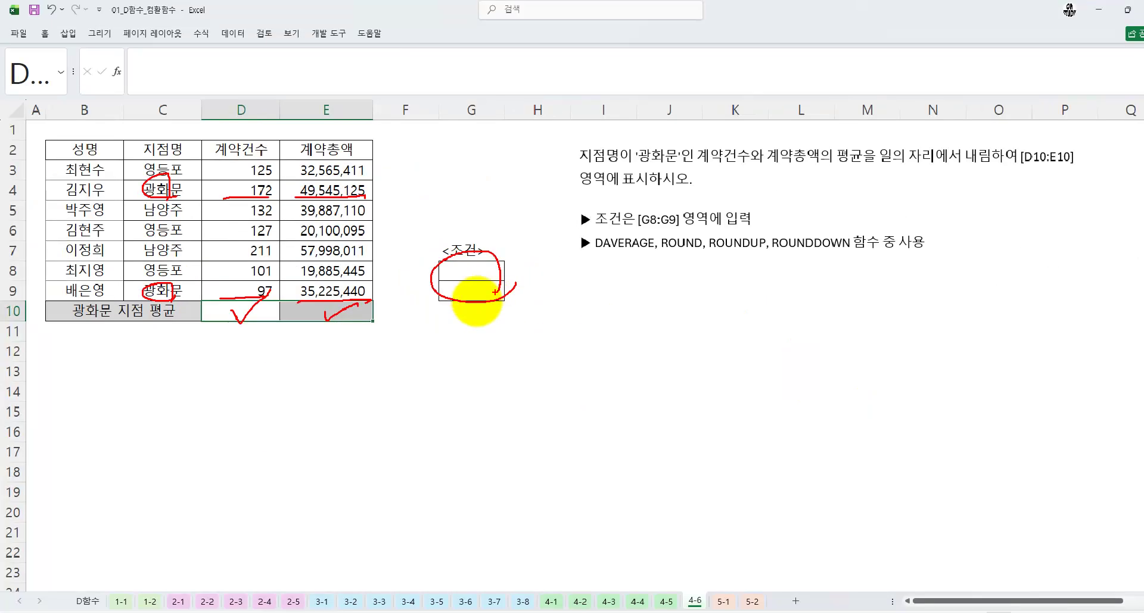
# Copy the 지점명 header and 광화문 into G8:G9 as the criteria and fill both cells yellow.
pyautogui.click(155, 149)
pyautogui.keyDown('ctrl'); pyautogui.click(155, 192); pyautogui.keyUp('ctrl')
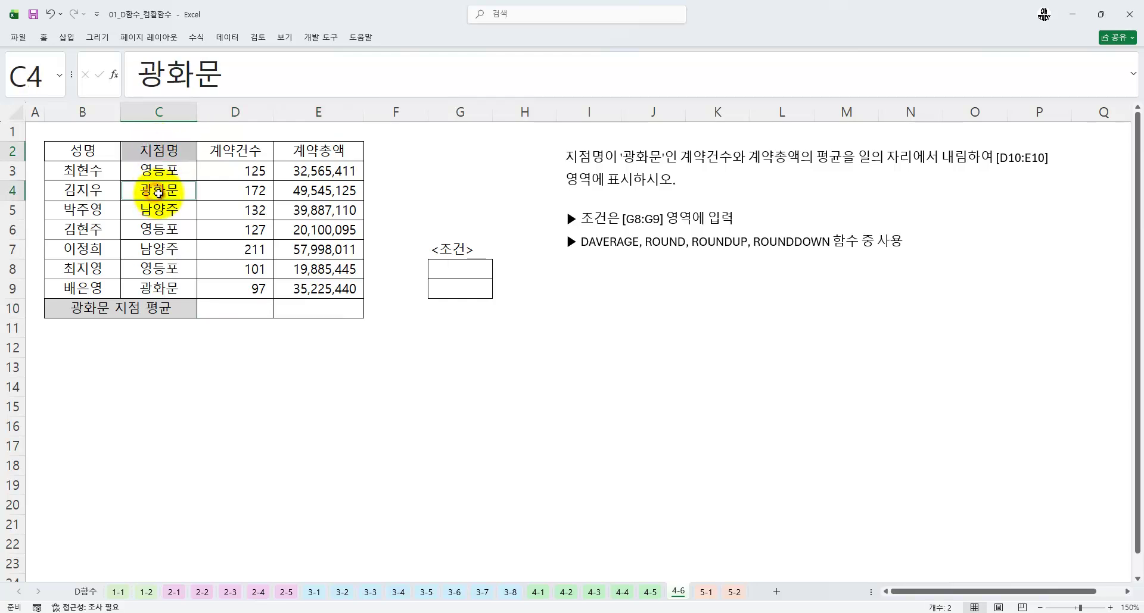
pyautogui.hotkey('ctrl', 'c')
pyautogui.click(453, 250)
pyautogui.click(457, 289)
pyautogui.click(457, 268)
pyautogui.press('Return')
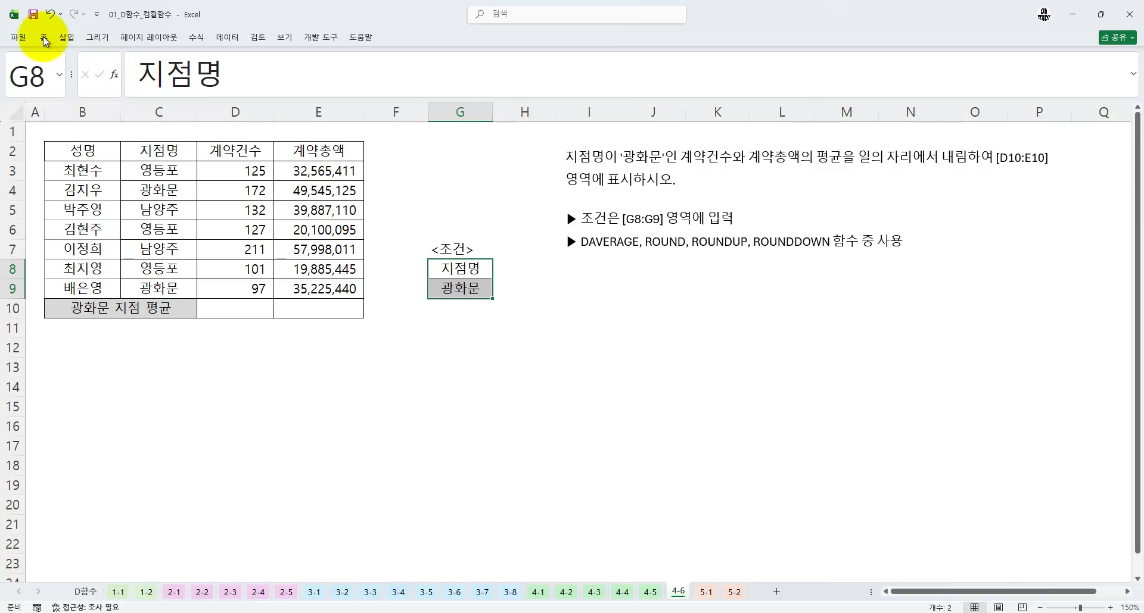
pyautogui.click(44, 37)
pyautogui.click(197, 81)
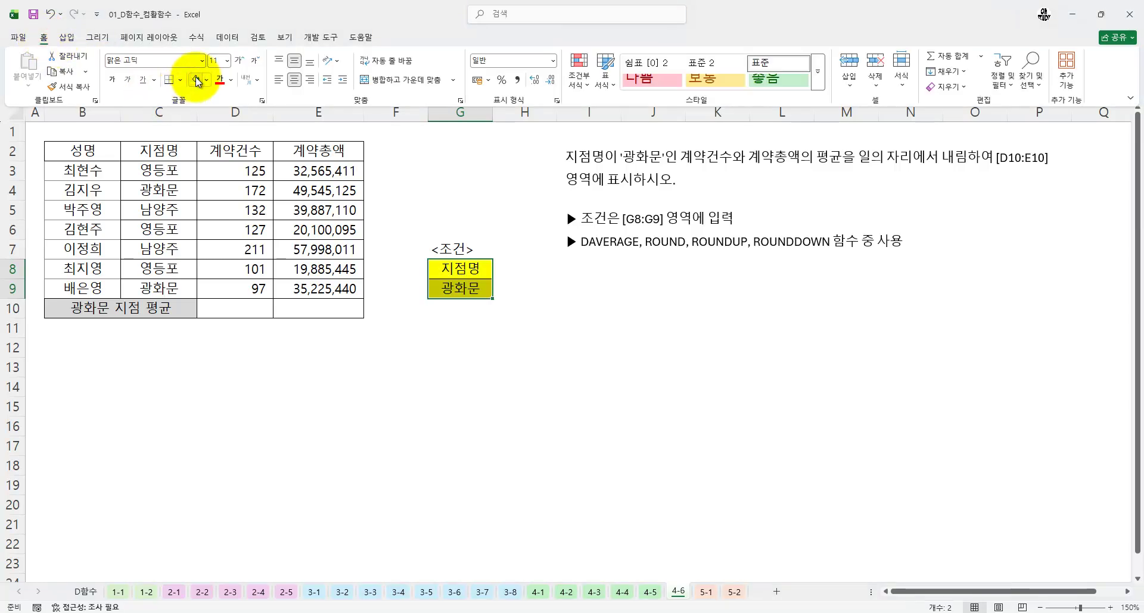
# Select D10 and examine which columns D10 and E10 average, the fill direction and the task's DAVERAGE requirement.
pyautogui.click(223, 309)
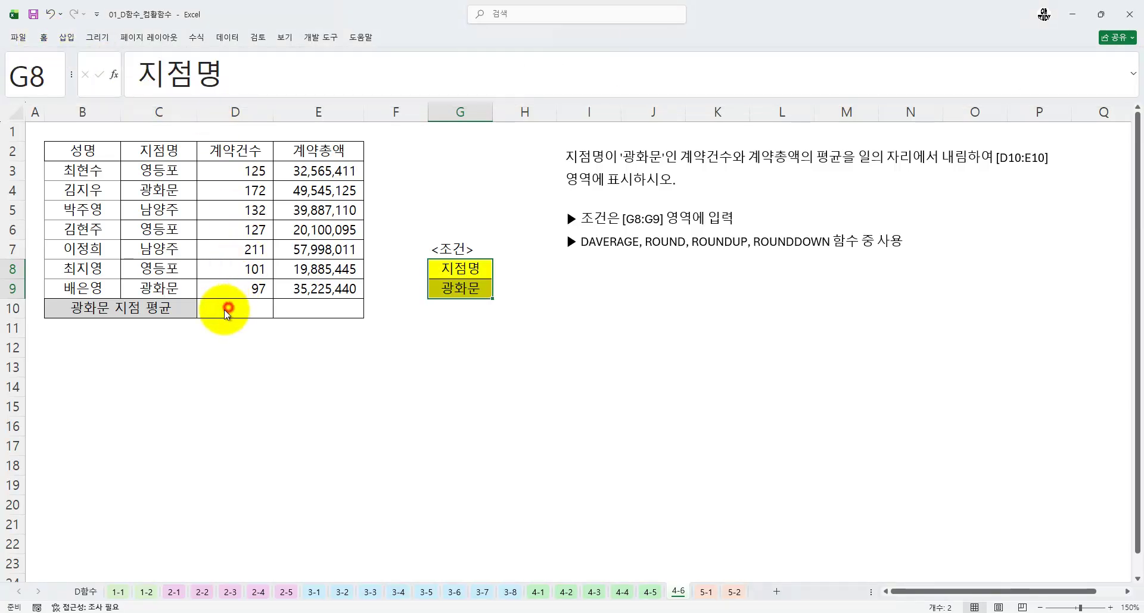
pyautogui.hotkey('ctrl', '1')
pyautogui.click(212, 177)
pyautogui.moveTo(213, 100)
pyautogui.mouseDown()
pyautogui.moveTo(292, 76)
pyautogui.moveTo(323, 53)
pyautogui.mouseUp()
pyautogui.moveTo(273, 446); pyautogui.dragTo(392, 443)
pyautogui.moveTo(372, 424); pyautogui.dragTo(382, 462)
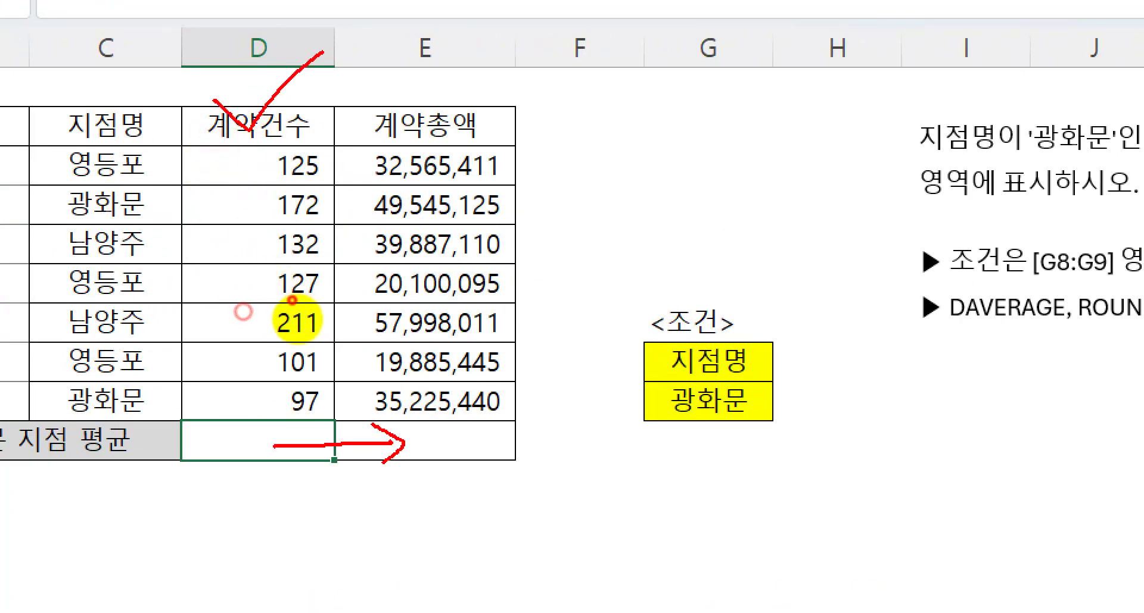
pyautogui.moveTo(409, 102); pyautogui.dragTo(538, 34)
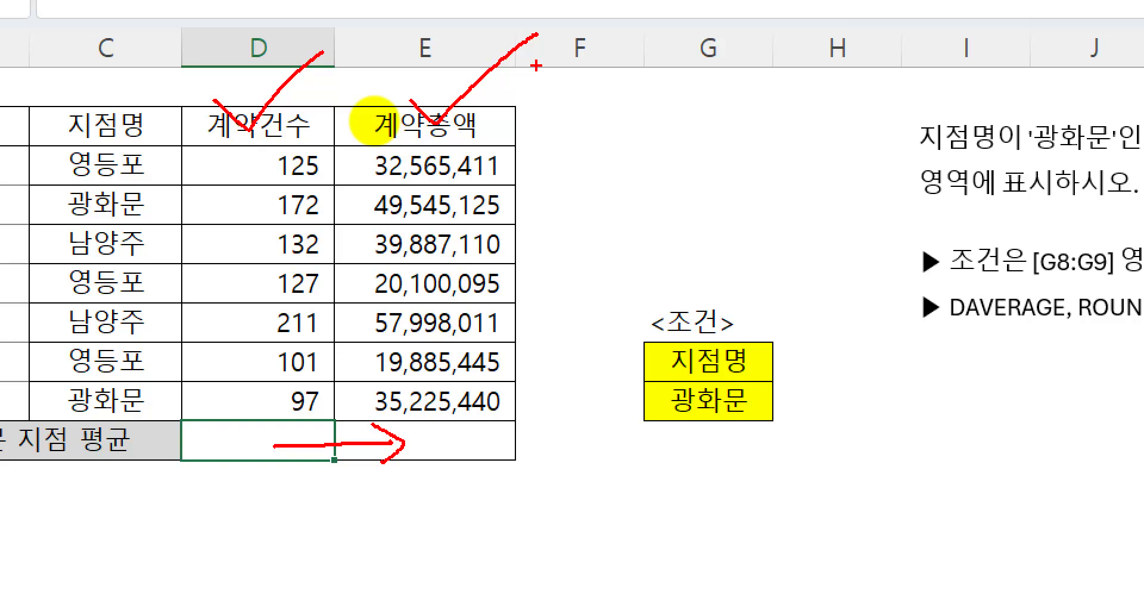
pyautogui.press('Escape')
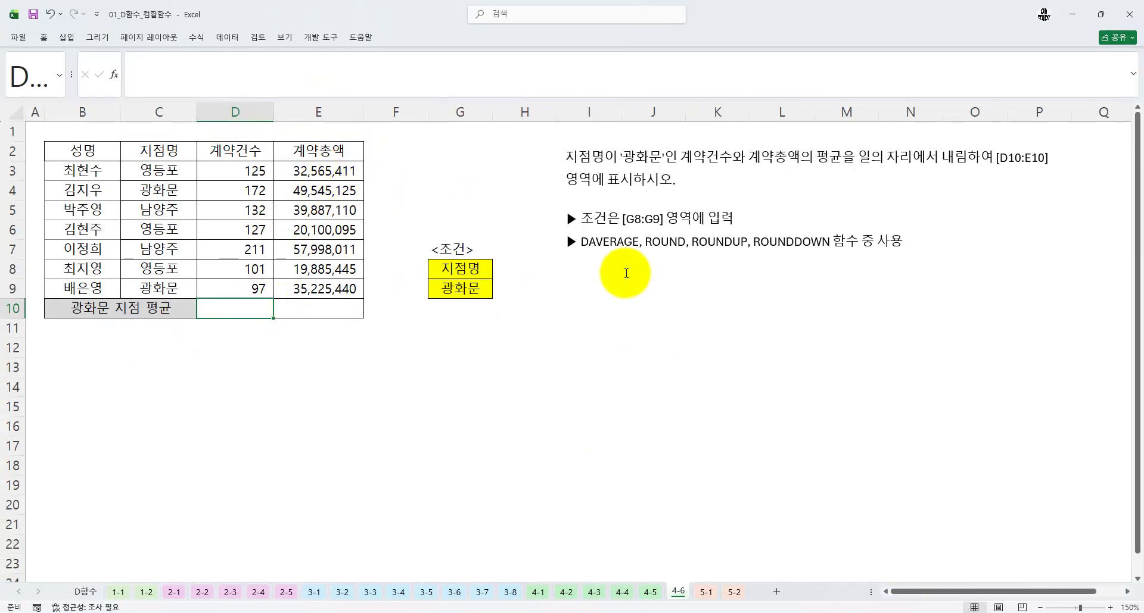
pyautogui.hotkey('ctrl', '1')
pyautogui.moveTo(654, 243)
pyautogui.mouseDown()
pyautogui.moveTo(617, 265)
pyautogui.moveTo(640, 240)
pyautogui.moveTo(638, 253)
pyautogui.mouseUp()
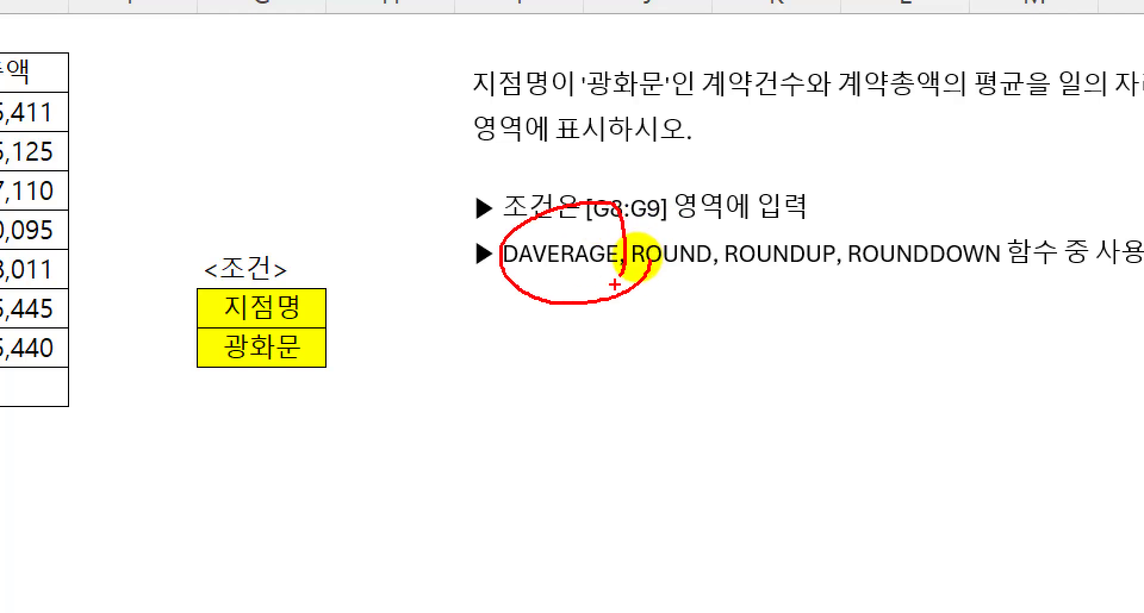
pyautogui.press('Escape')
# Start a DAVERAGE formula in D10, open its function arguments and uncover the criteria cells G8:G9.
pyautogui.write('=DA')
pyautogui.press('Down')
pyautogui.press('Down')
pyautogui.press('Tab')
pyautogui.hotkey('ctrl', 'a')
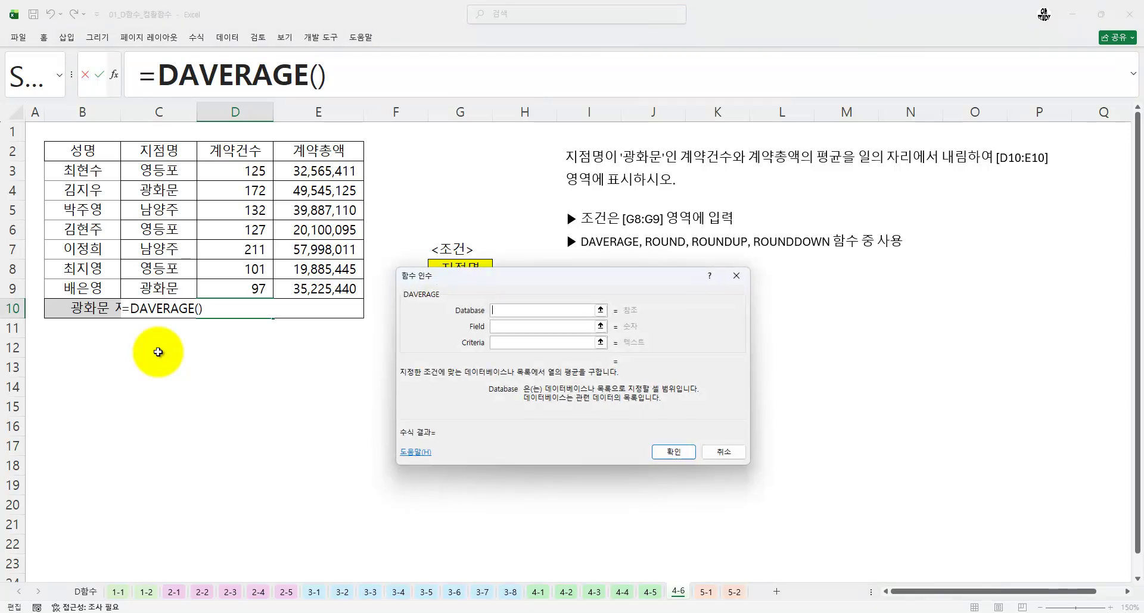
pyautogui.moveTo(455, 281); pyautogui.dragTo(384, 328)
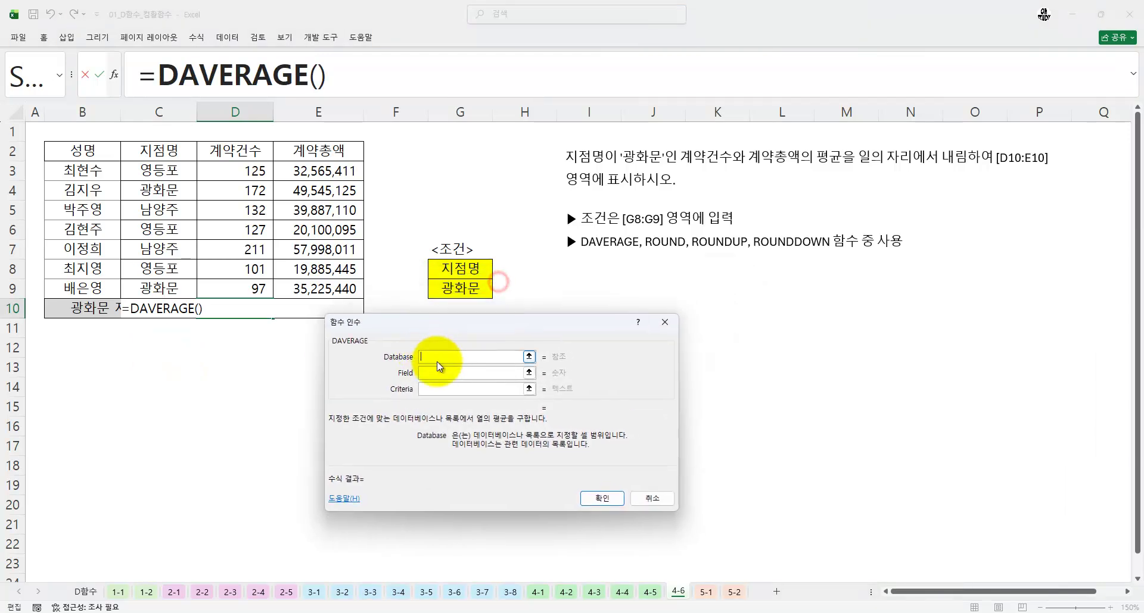
# Set the DAVERAGE database to the table B2:E9, headers included, as the absolute reference $B$2:$E$9.
pyautogui.hotkey('ctrl', '1')
pyautogui.click(52, 193)
pyautogui.moveTo(44, 143)
pyautogui.mouseDown()
pyautogui.moveTo(254, 246)
pyautogui.moveTo(421, 282)
pyautogui.moveTo(360, 298)
pyautogui.mouseUp()
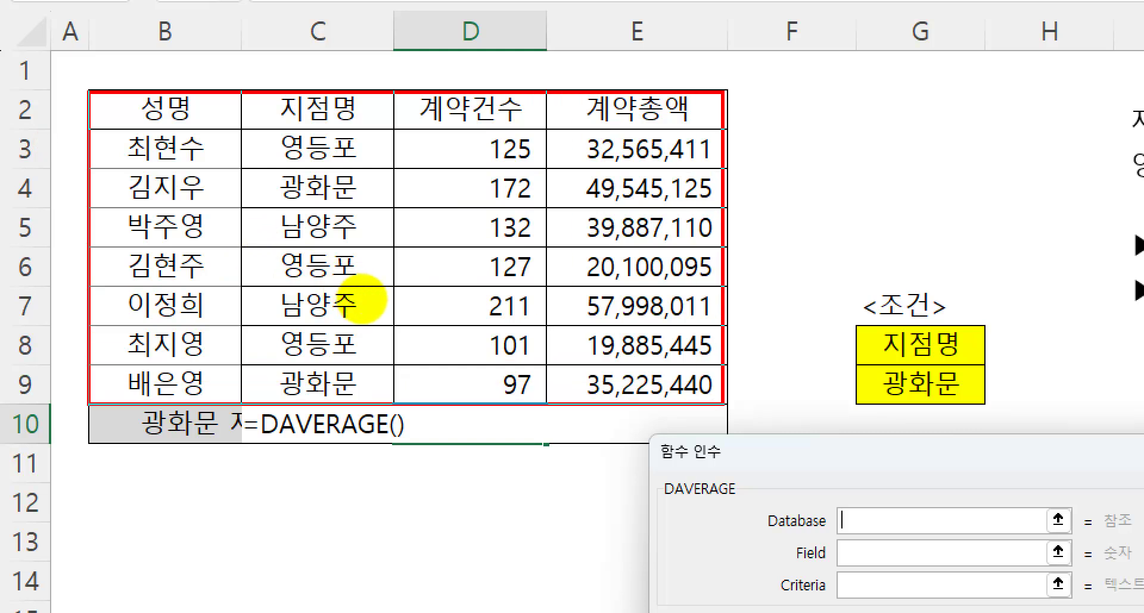
pyautogui.press('Escape')
pyautogui.moveTo(84, 149); pyautogui.dragTo(322, 290)
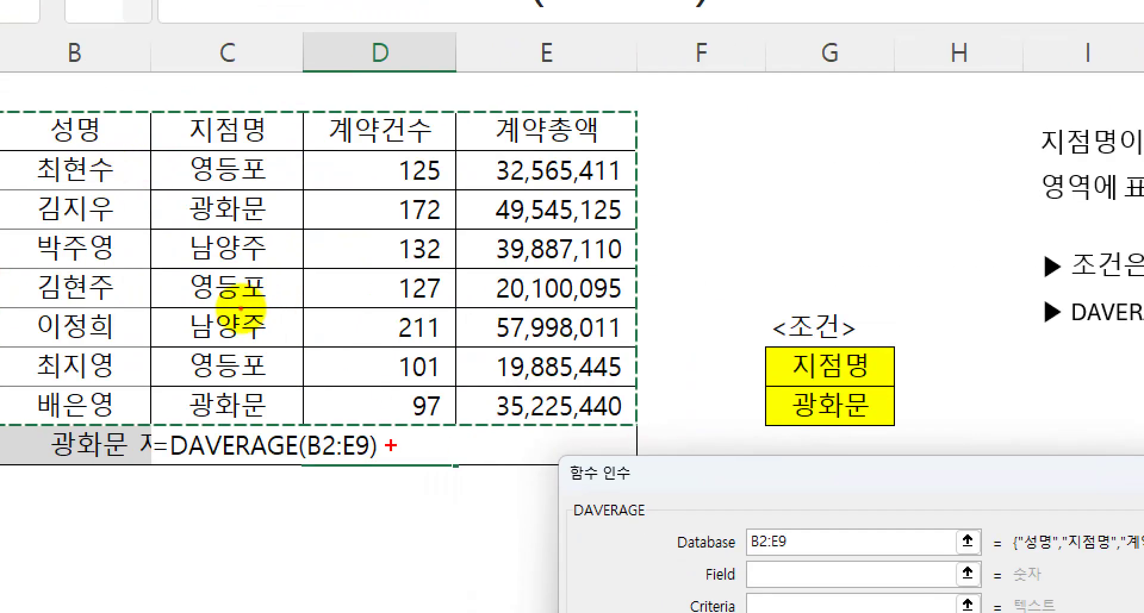
pyautogui.moveTo(390, 446); pyautogui.dragTo(511, 447)
pyautogui.moveTo(4, 114); pyautogui.dragTo(632, 422)
pyautogui.moveTo(178, 125)
pyautogui.mouseDown()
pyautogui.moveTo(247, 169)
pyautogui.moveTo(751, 406)
pyautogui.mouseUp()
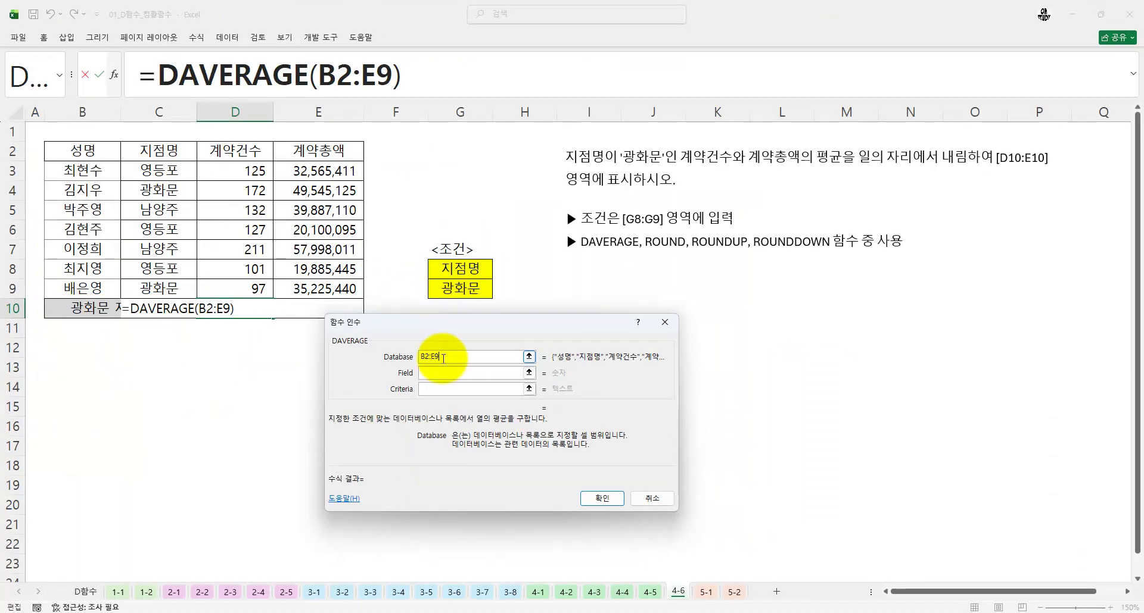
pyautogui.click(444, 356)
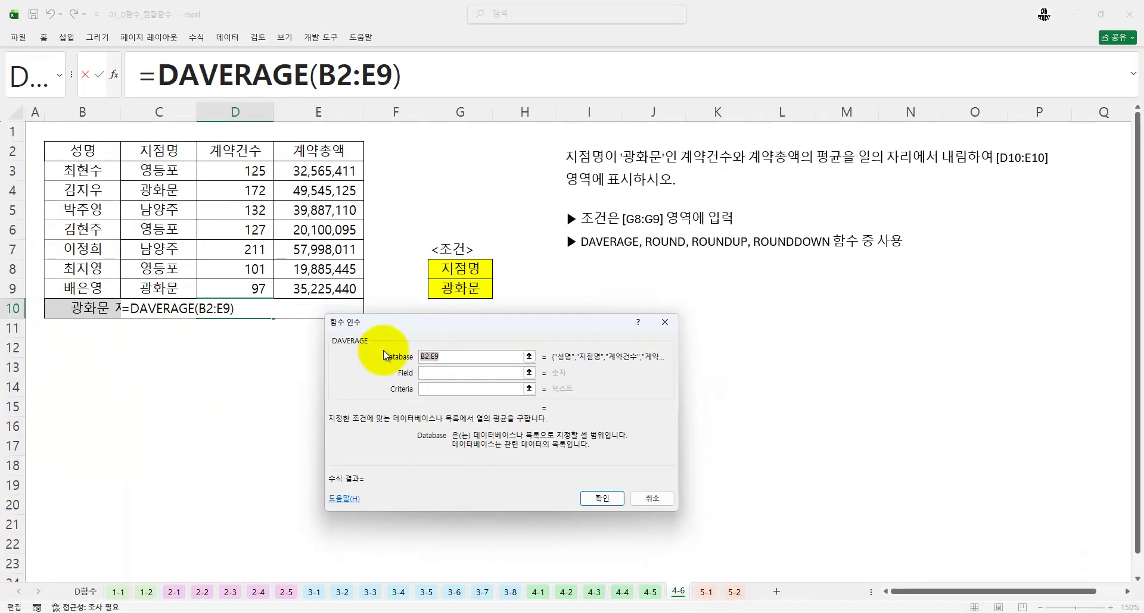
pyautogui.press('F4')
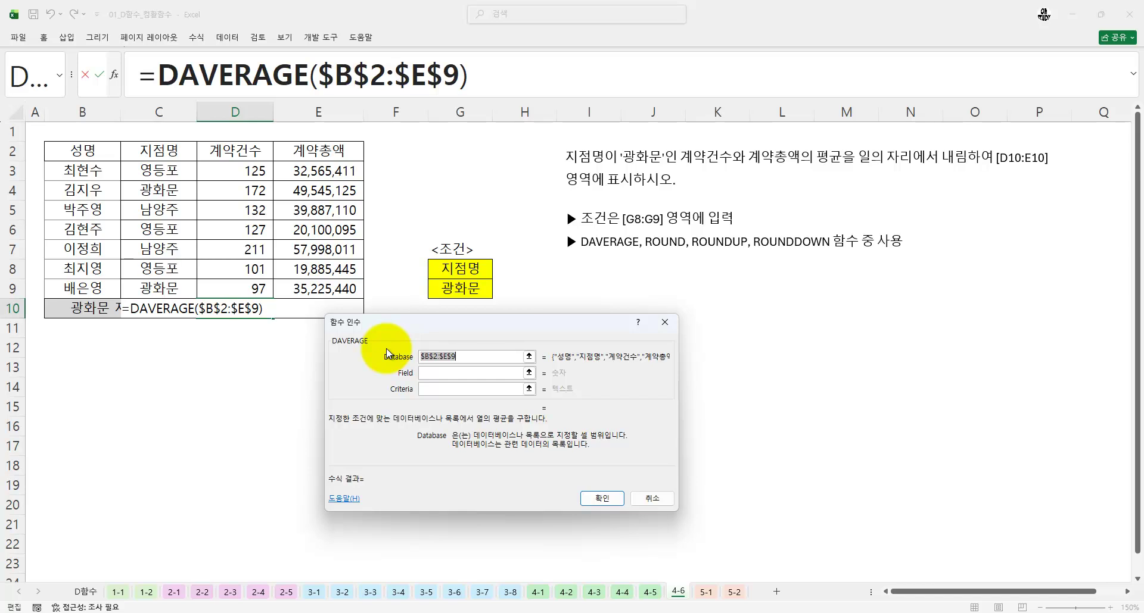
pyautogui.press('Tab')
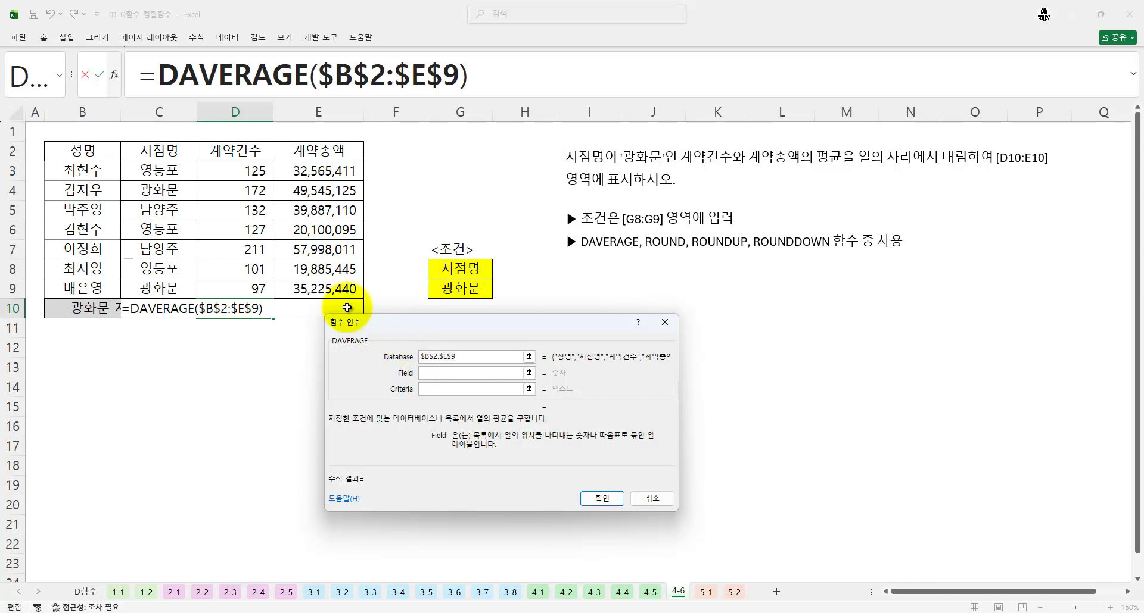
# Set the DAVERAGE field to D2, the 계약건수 header, as a relative reference.
pyautogui.click(184, 152)
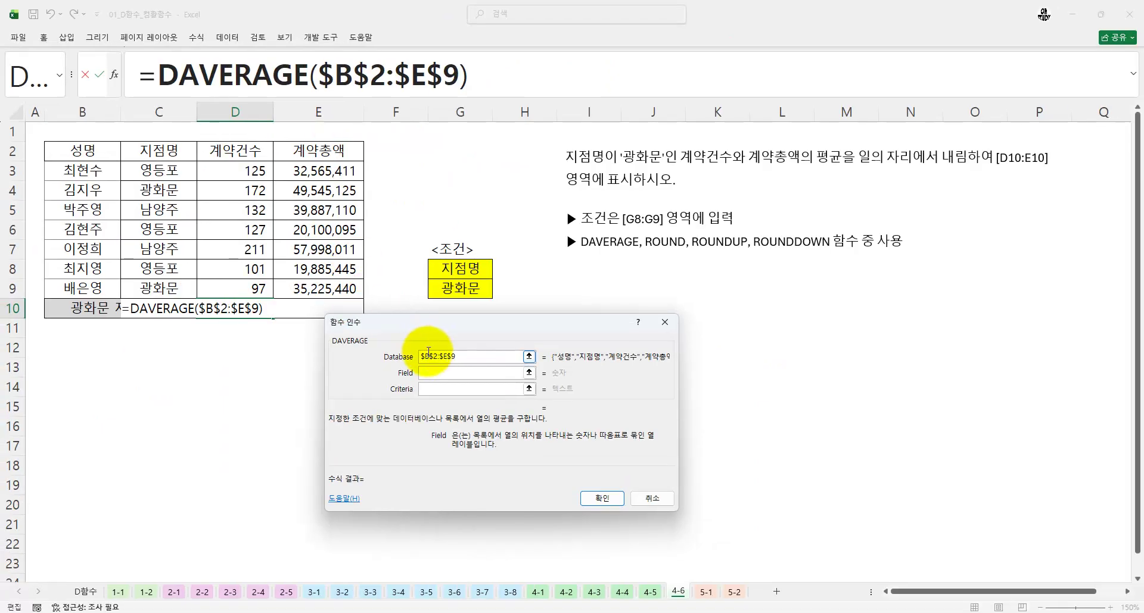
pyautogui.click(242, 152)
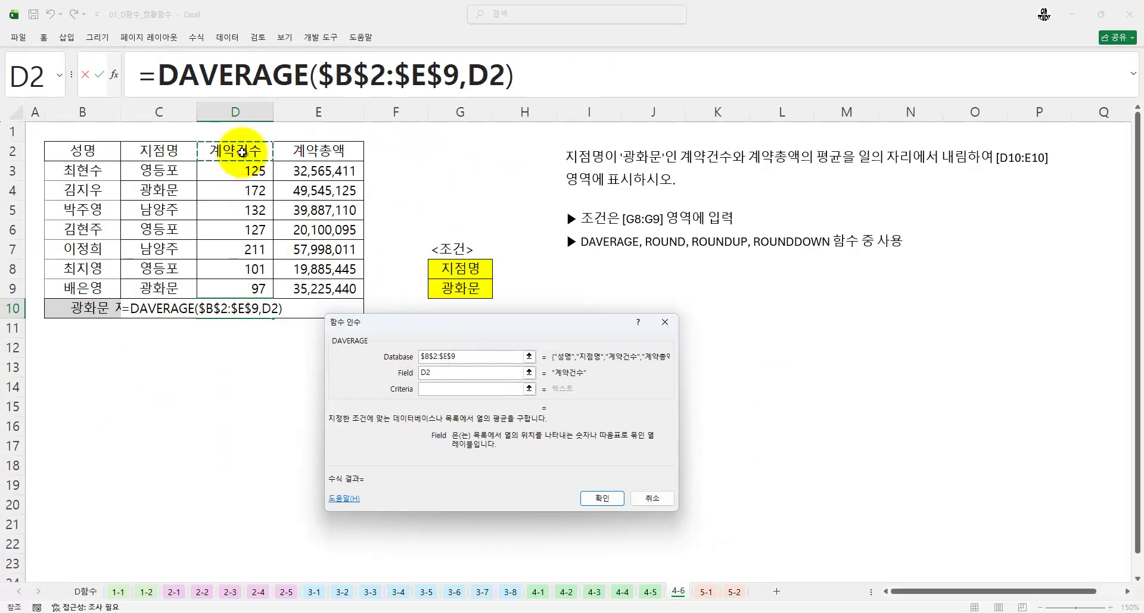
pyautogui.press('Tab')
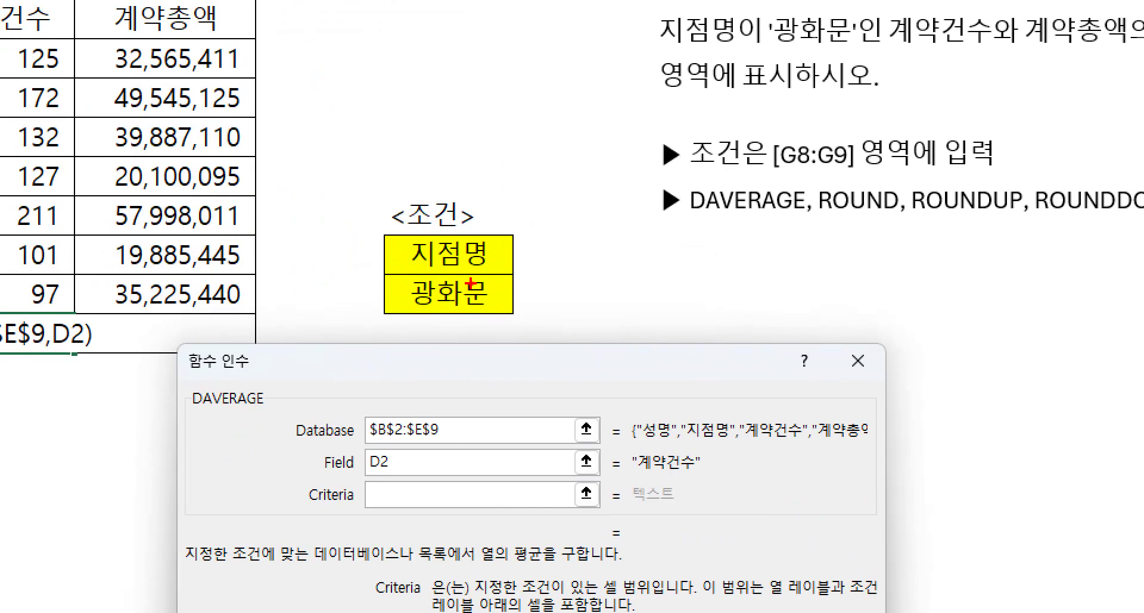
# Set the DAVERAGE criteria to the absolute reference $G$8:$G$9 and confirm the function.
pyautogui.moveTo(493, 280)
pyautogui.mouseDown()
pyautogui.moveTo(469, 302)
pyautogui.moveTo(514, 245)
pyautogui.moveTo(492, 299)
pyautogui.mouseUp()
pyautogui.moveTo(7, 311); pyautogui.dragTo(62, 291)
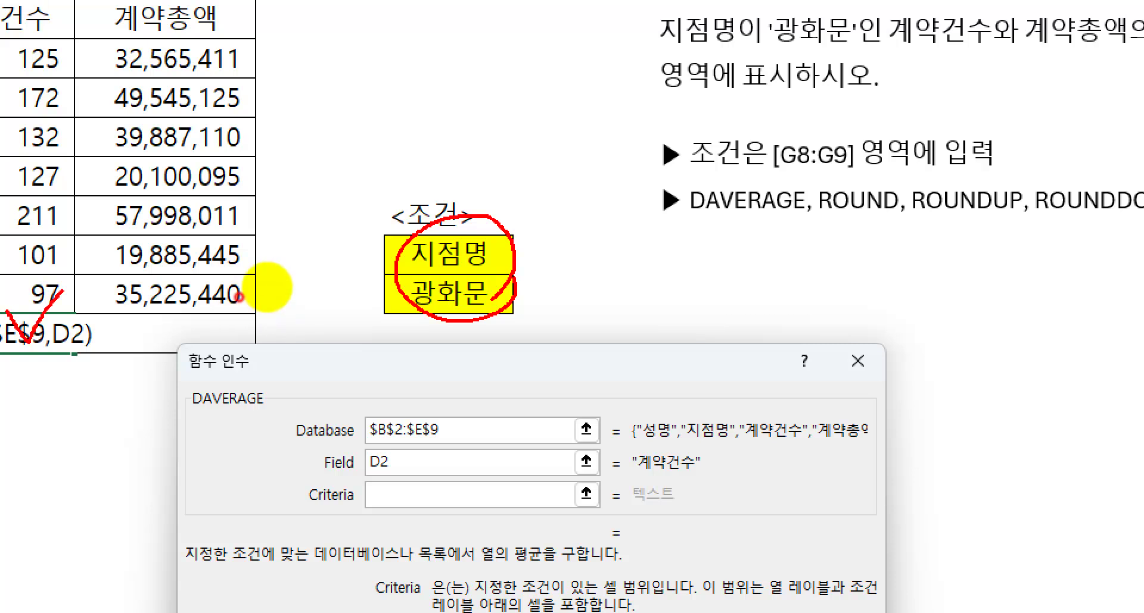
pyautogui.moveTo(58, 335)
pyautogui.mouseDown()
pyautogui.moveTo(164, 333)
pyautogui.moveTo(140, 355)
pyautogui.mouseUp()
pyautogui.moveTo(620, 291)
pyautogui.mouseDown()
pyautogui.moveTo(595, 314)
pyautogui.moveTo(649, 263)
pyautogui.moveTo(613, 304)
pyautogui.mouseUp()
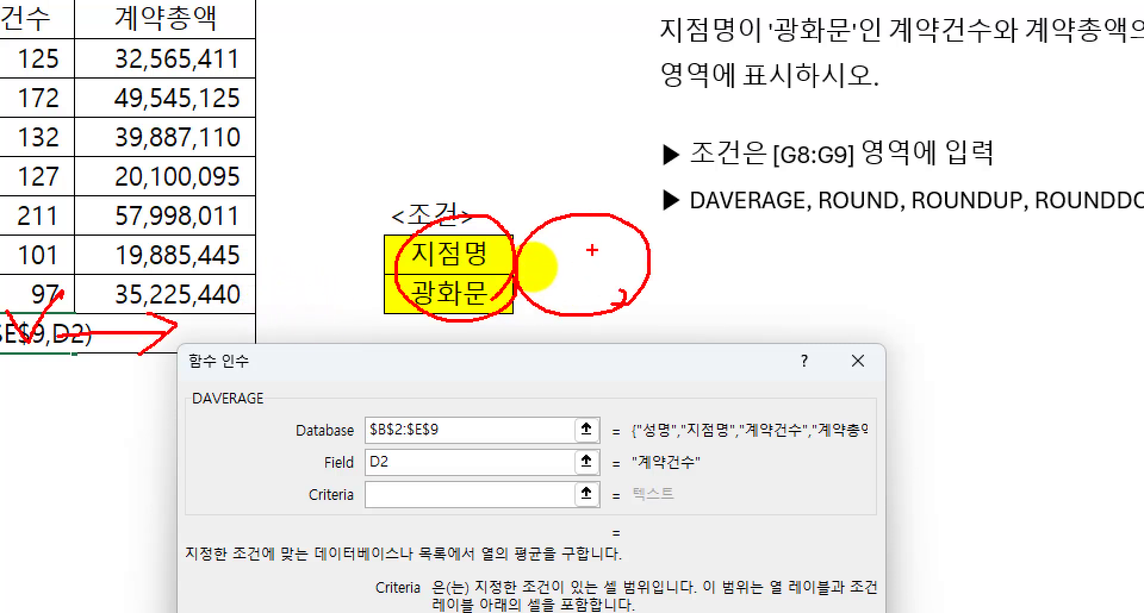
pyautogui.moveTo(592, 250); pyautogui.dragTo(552, 281)
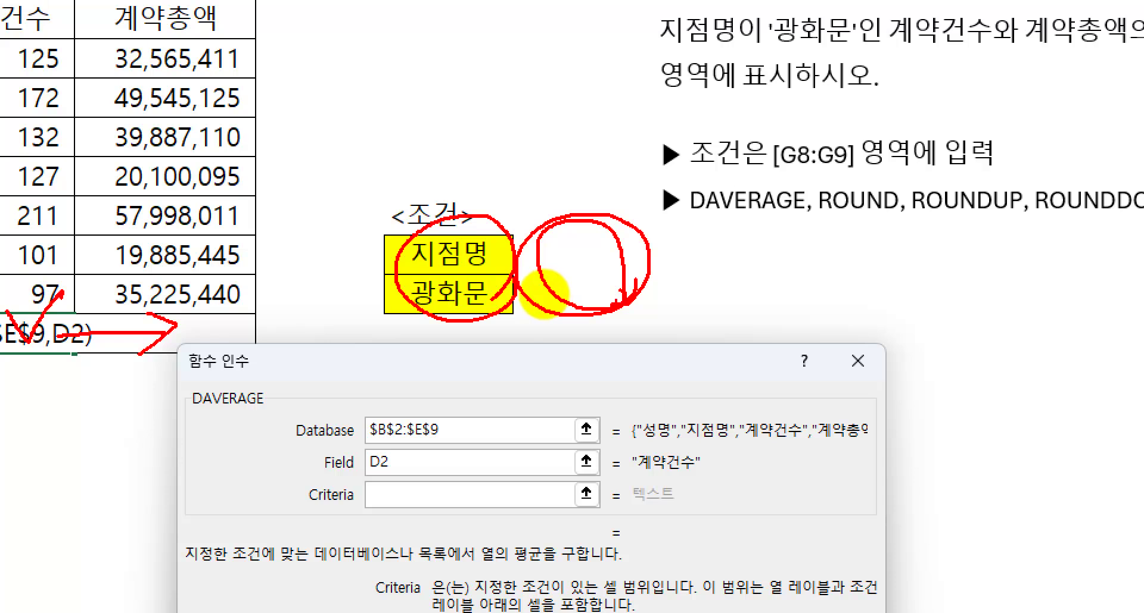
pyautogui.press('Escape')
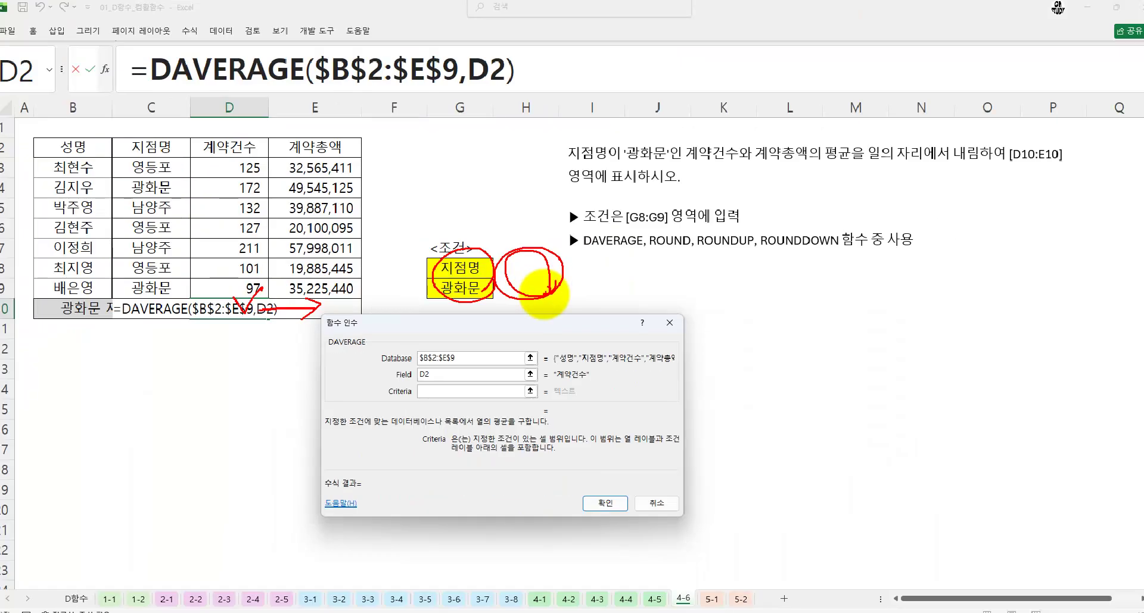
pyautogui.moveTo(455, 263); pyautogui.dragTo(461, 290)
pyautogui.press('F4')
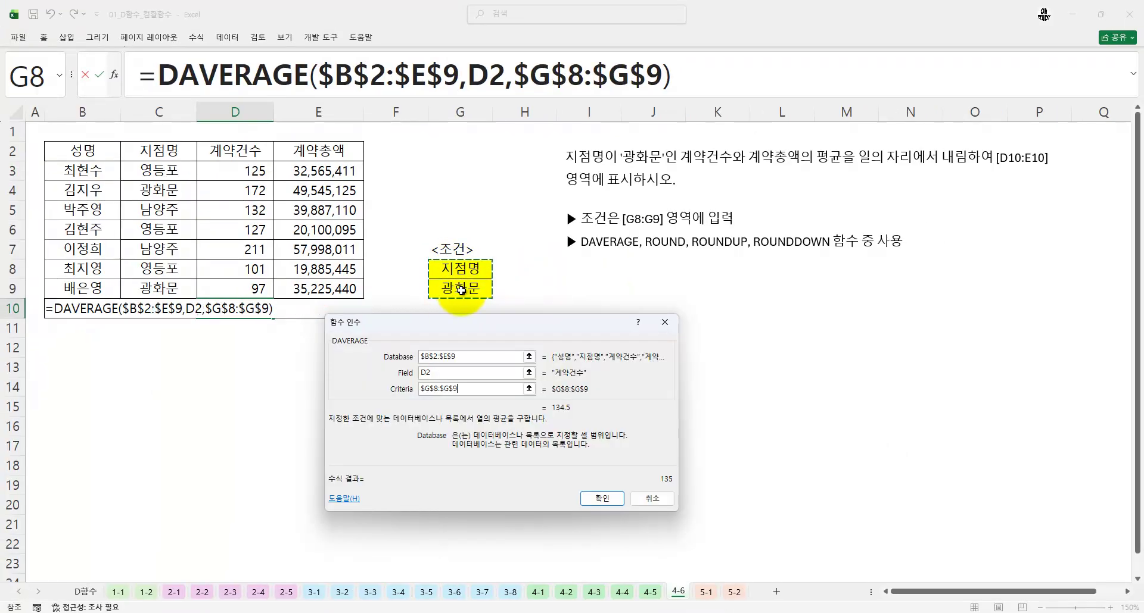
pyautogui.click(601, 498)
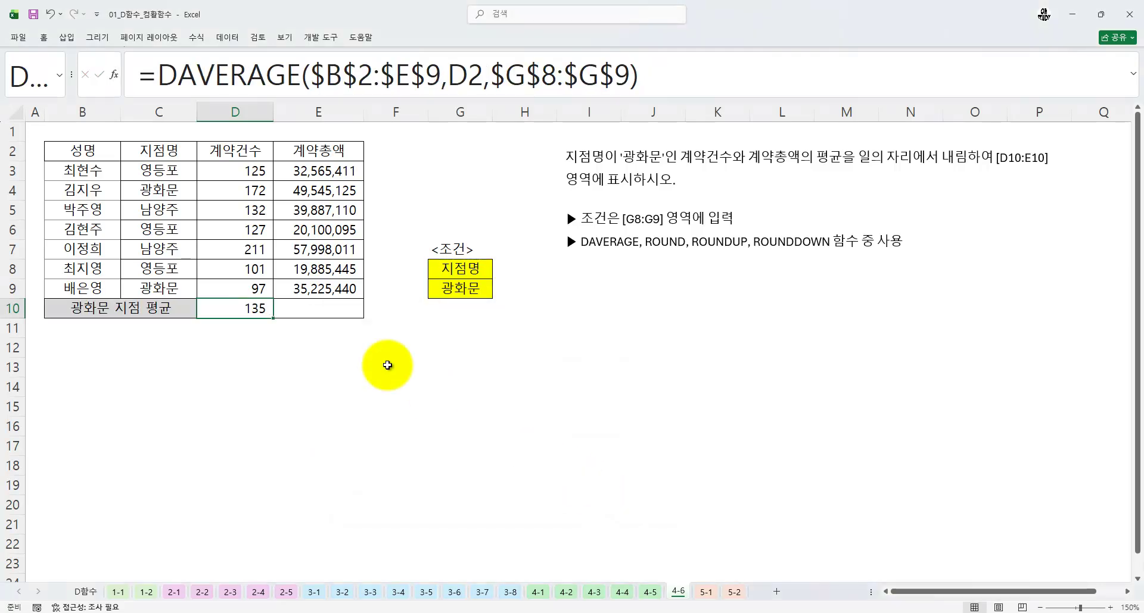
# Examine how D10's formula extends across to E10 and the task's requirement to round down at the ones place with ROUNDDOWN.
pyautogui.hotkey('ctrl', '1')
pyautogui.click(237, 291)
pyautogui.moveTo(255, 308); pyautogui.dragTo(335, 307)
pyautogui.moveTo(327, 296); pyautogui.dragTo(327, 318)
pyautogui.press('Escape')
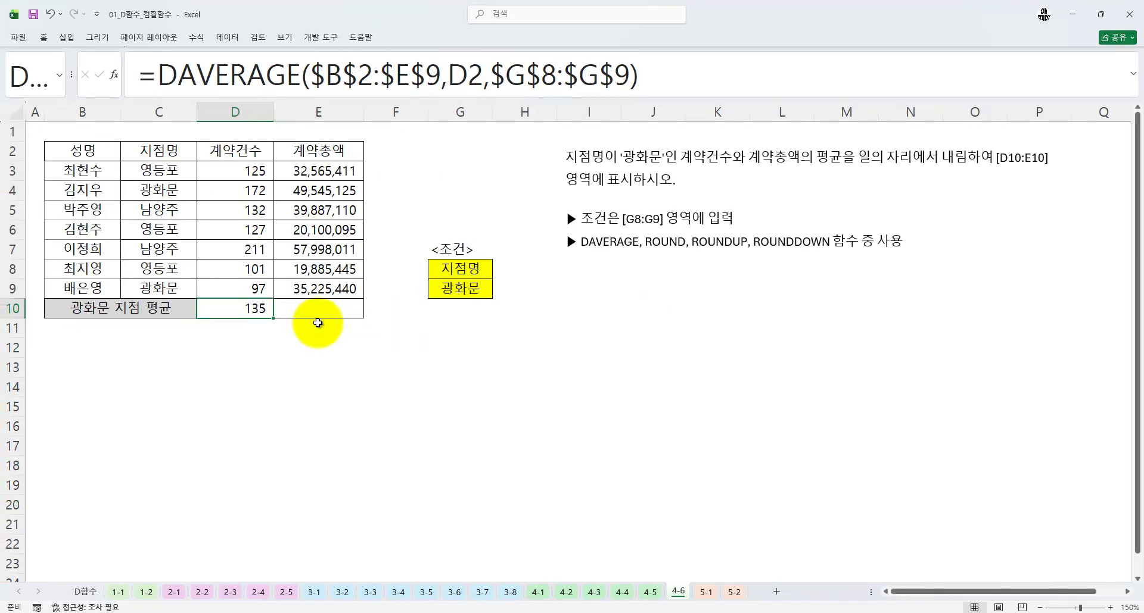
pyautogui.hotkey('ctrl', '1')
pyautogui.click(860, 173)
pyautogui.moveTo(831, 167); pyautogui.dragTo(1093, 171)
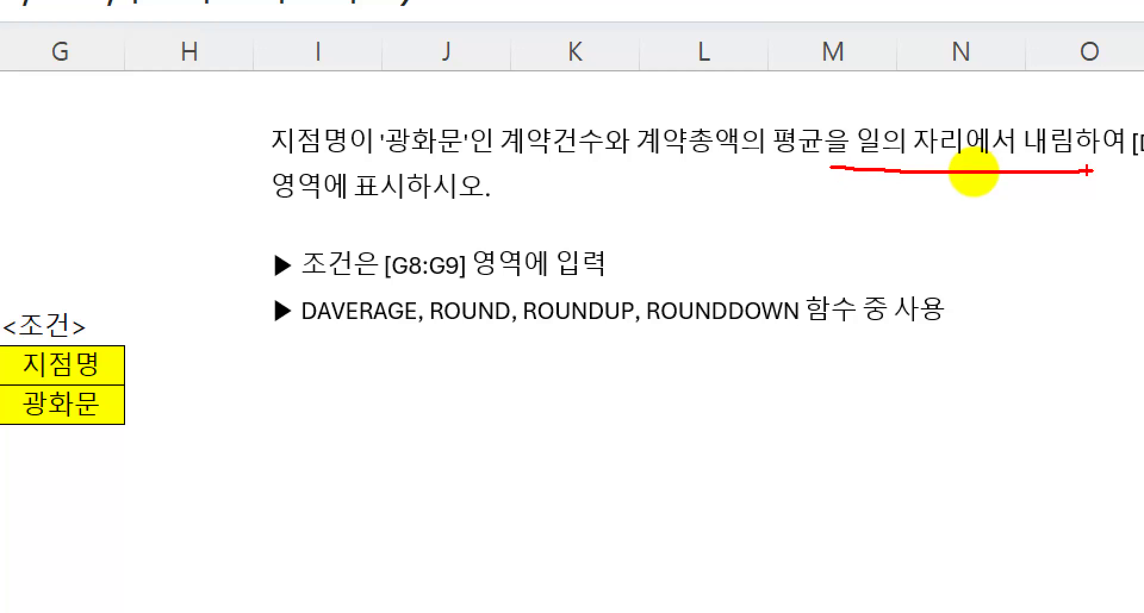
pyautogui.moveTo(1097, 156)
pyautogui.mouseDown()
pyautogui.moveTo(1079, 124)
pyautogui.moveTo(1088, 152)
pyautogui.mouseUp()
pyautogui.moveTo(638, 329); pyautogui.dragTo(839, 335)
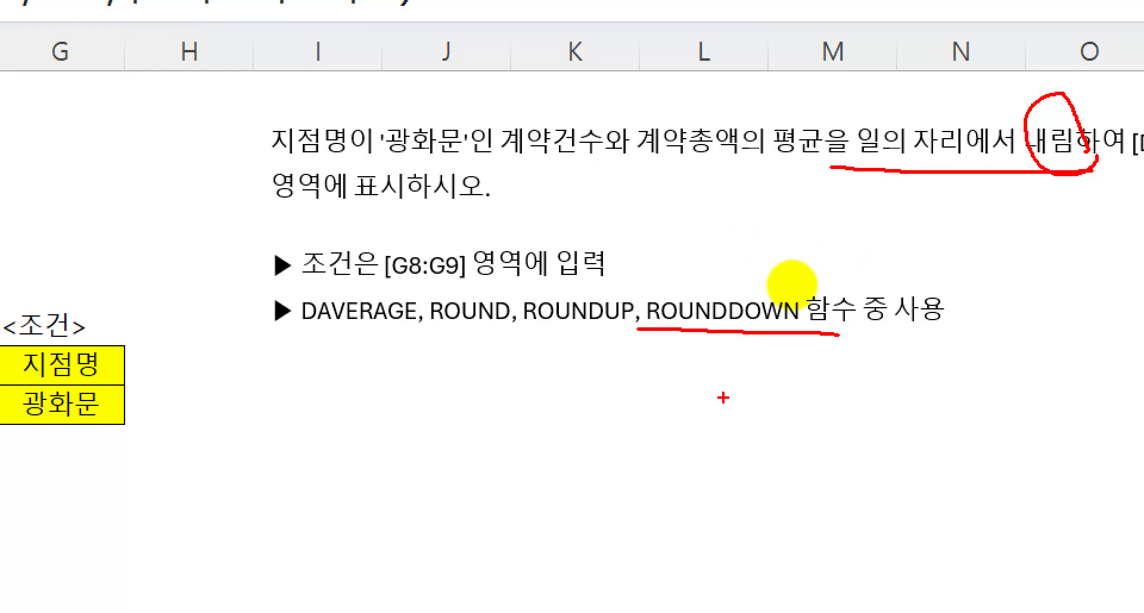
pyautogui.moveTo(691, 421); pyautogui.dragTo(722, 419)
pyautogui.moveTo(739, 387); pyautogui.dragTo(748, 453)
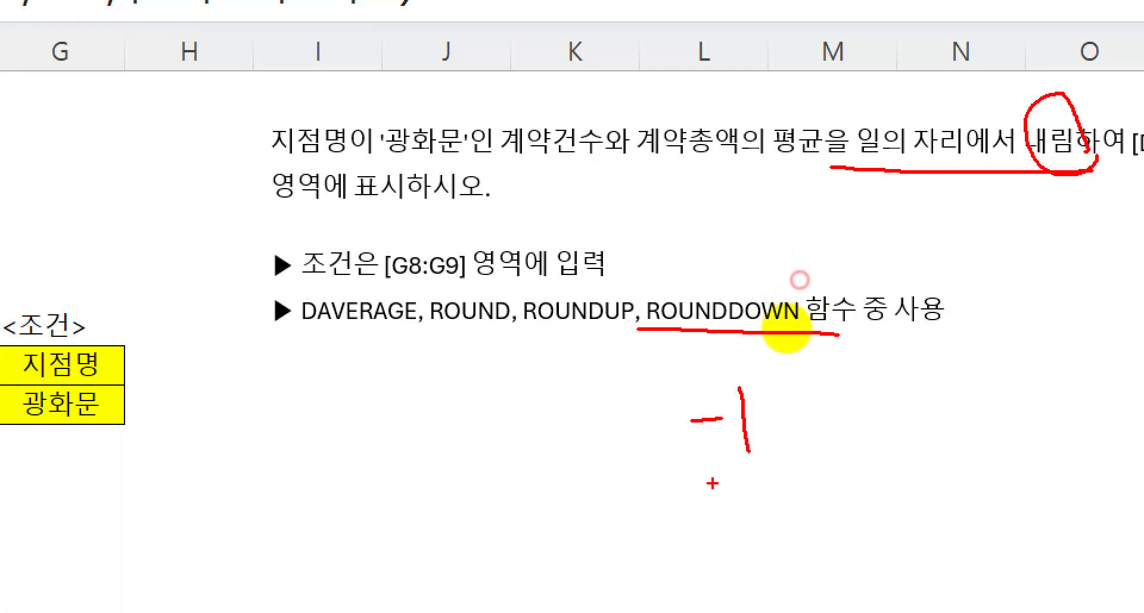
pyautogui.press('Escape')
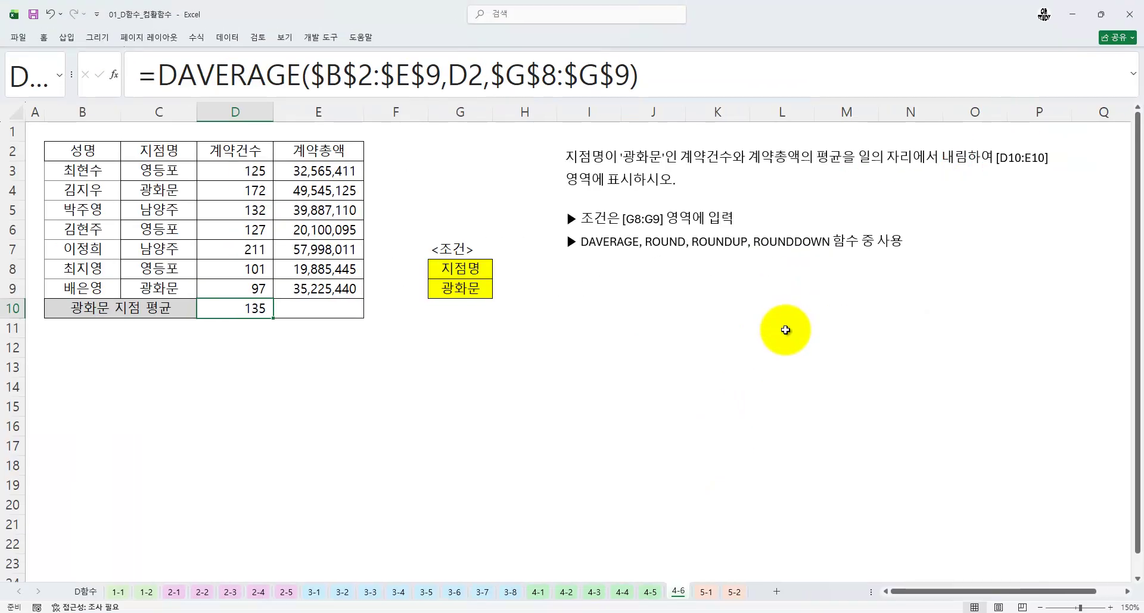
# Copy the DAVERAGE expression from D10's formula and replace it with a ROUNDDOWN function, opening its arguments.
pyautogui.moveTo(603, 74); pyautogui.dragTo(684, 77)
pyautogui.hotkey('ctrl', 'c')
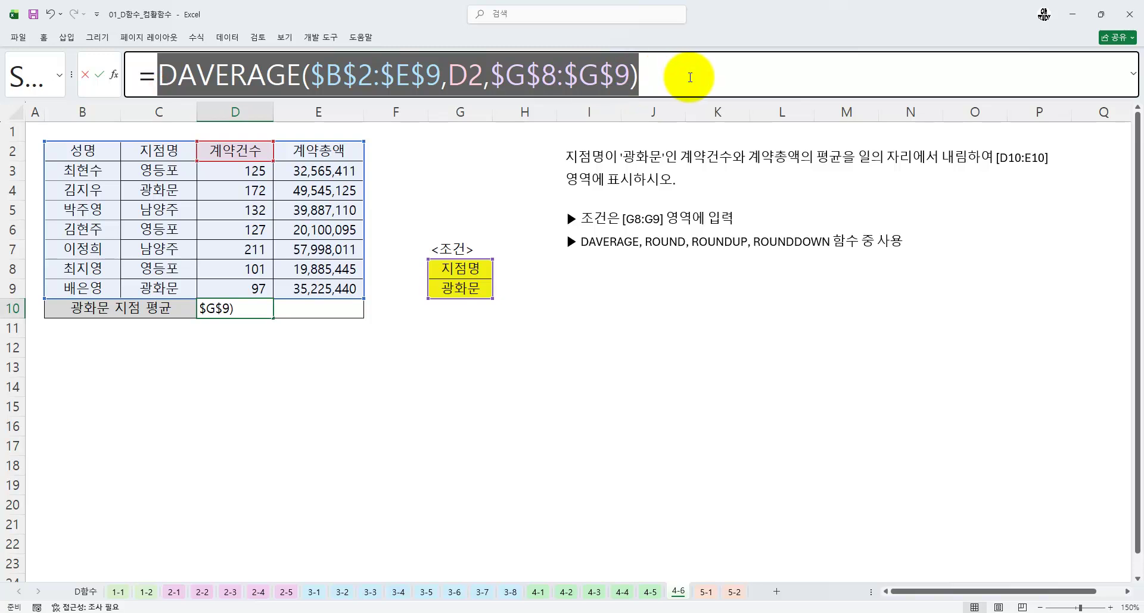
pyautogui.write('RO')
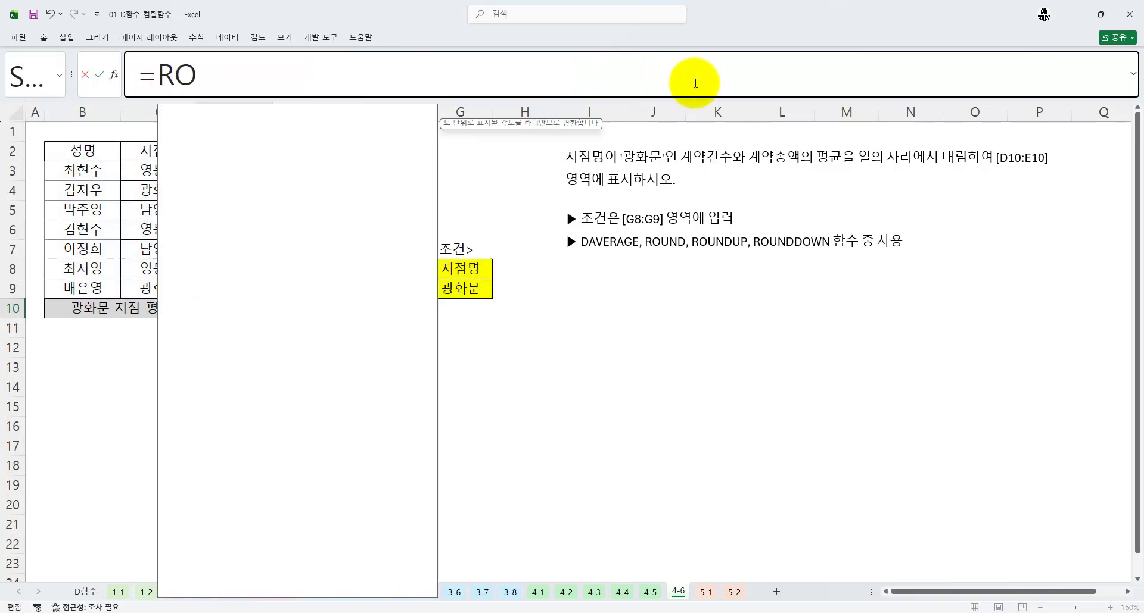
pyautogui.press('Down')
pyautogui.press('Down')
pyautogui.press('Tab')
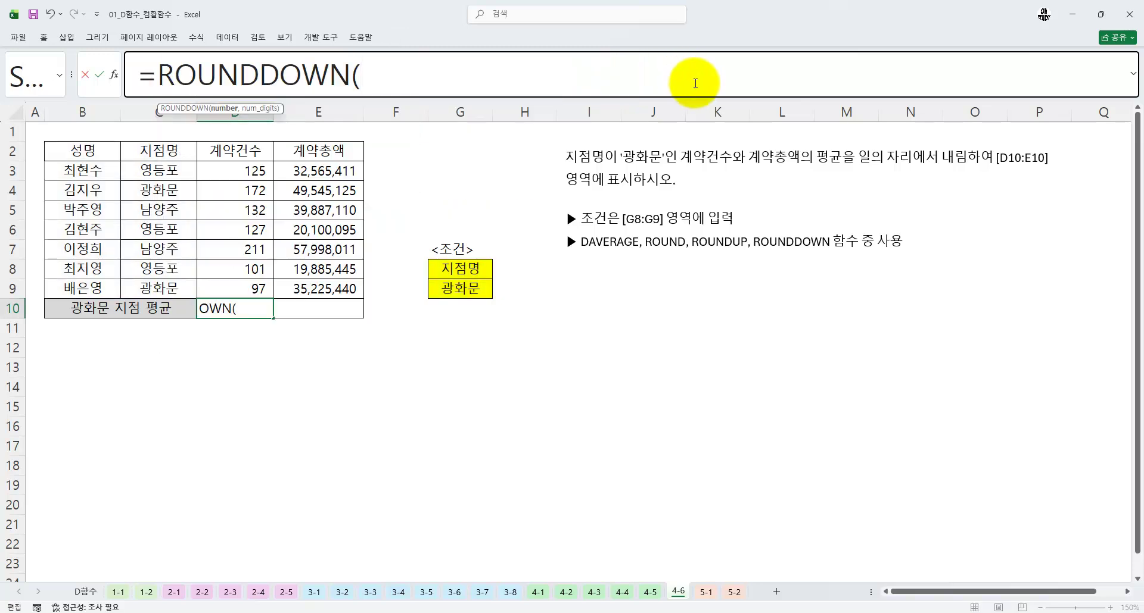
pyautogui.hotkey('ctrl', 'a')
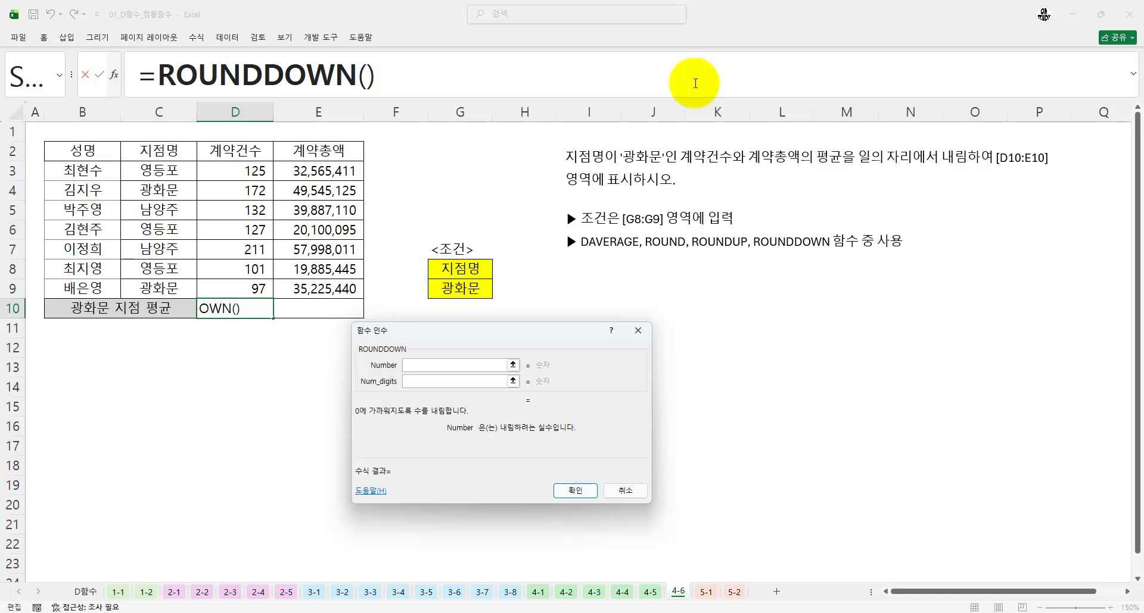
# Set ROUNDDOWN's number to the copied DAVERAGE($B$2:$E$9,D2,$G$8:$G$9) expression and its digits to -1, then confirm the function.
pyautogui.hotkey('ctrl', 'v')
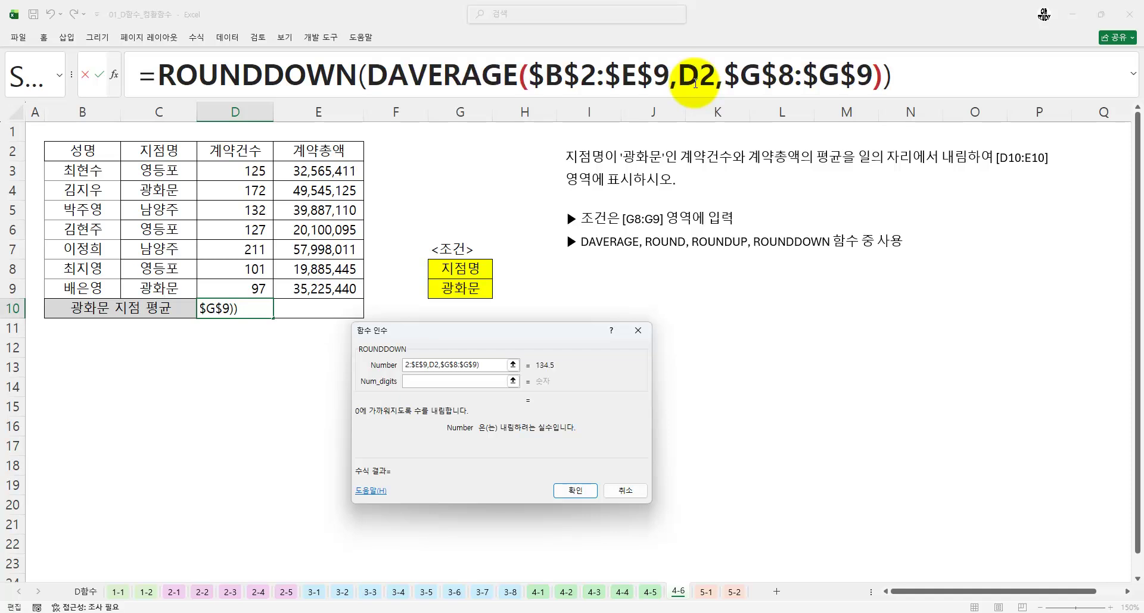
pyautogui.press('Tab')
pyautogui.write('-1')
pyautogui.press('Return')
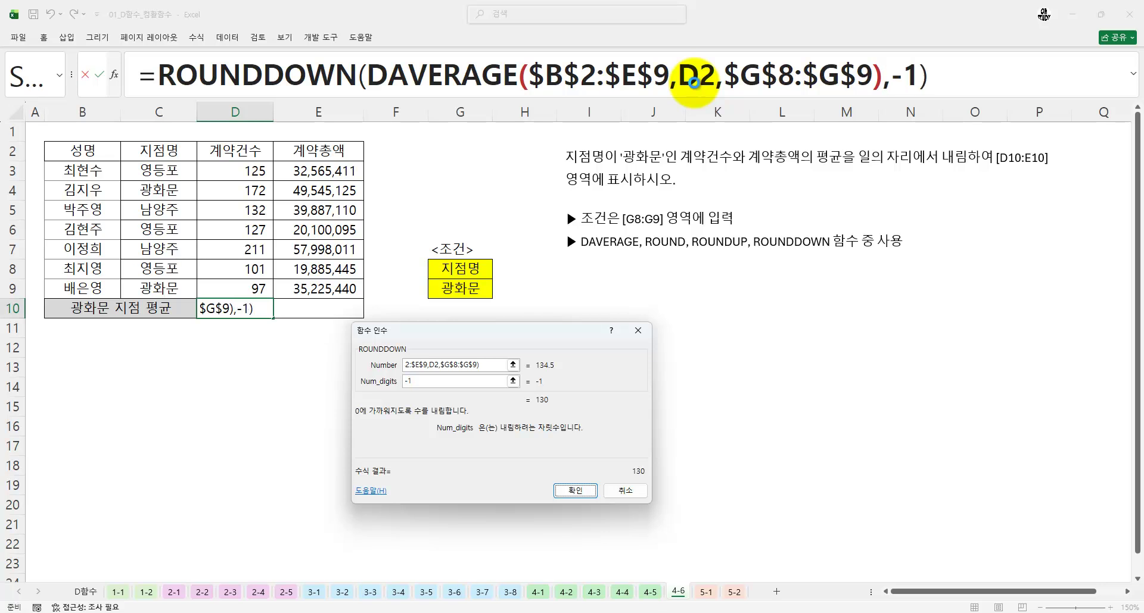
# Fill D10's ROUNDDOWN formula across to E10 for the 계약총액 average.
pyautogui.moveTo(272, 318); pyautogui.dragTo(348, 320)
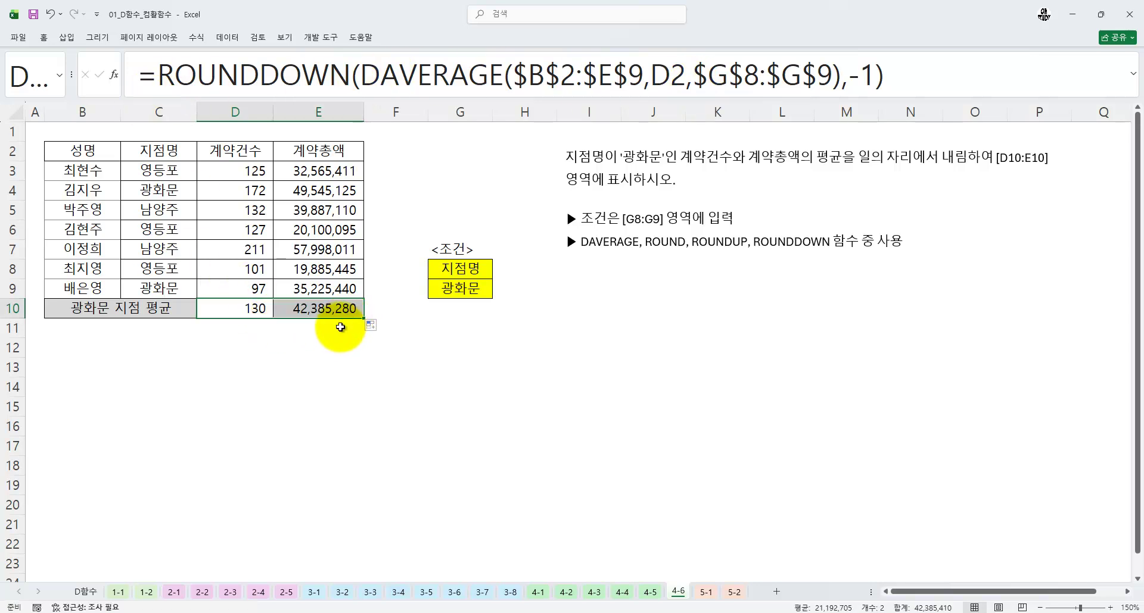
pyautogui.click(311, 231)
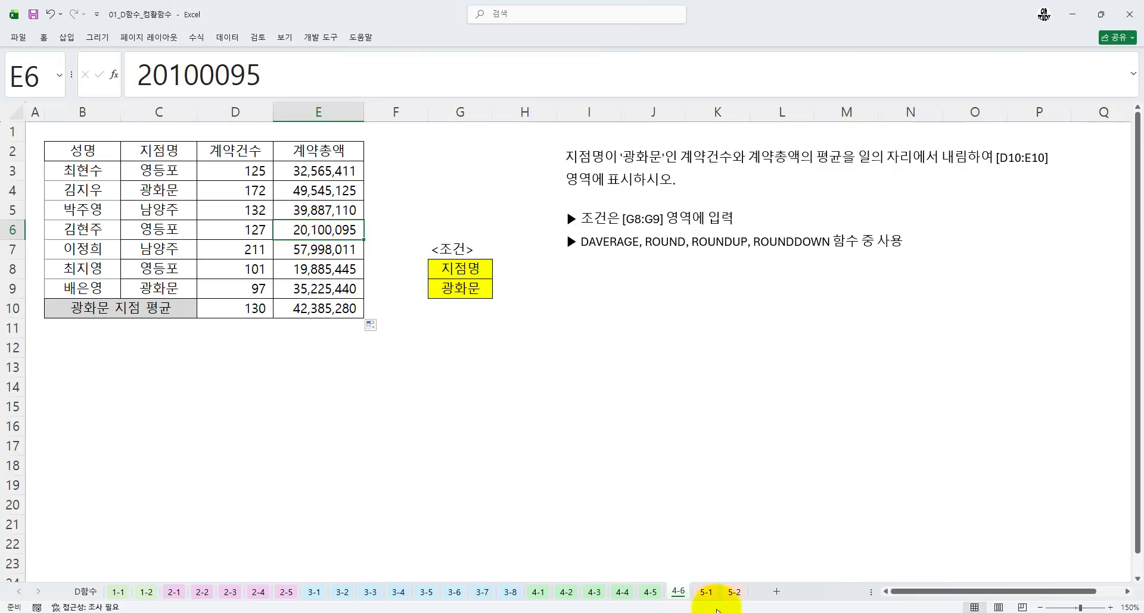
pyautogui.moveTo(769, 609); pyautogui.dragTo(811, 588)
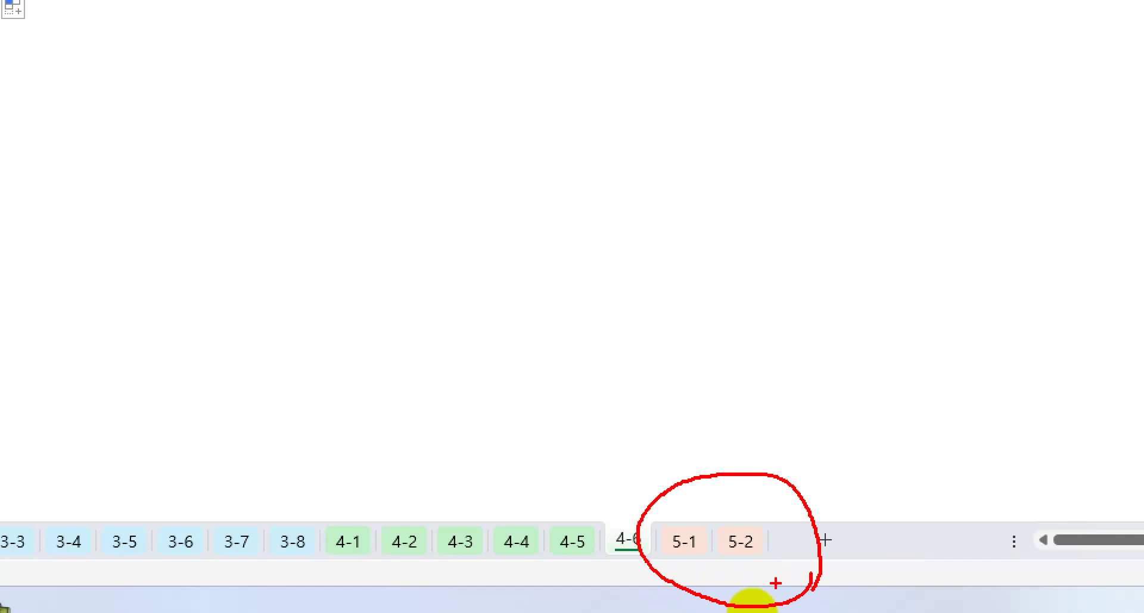